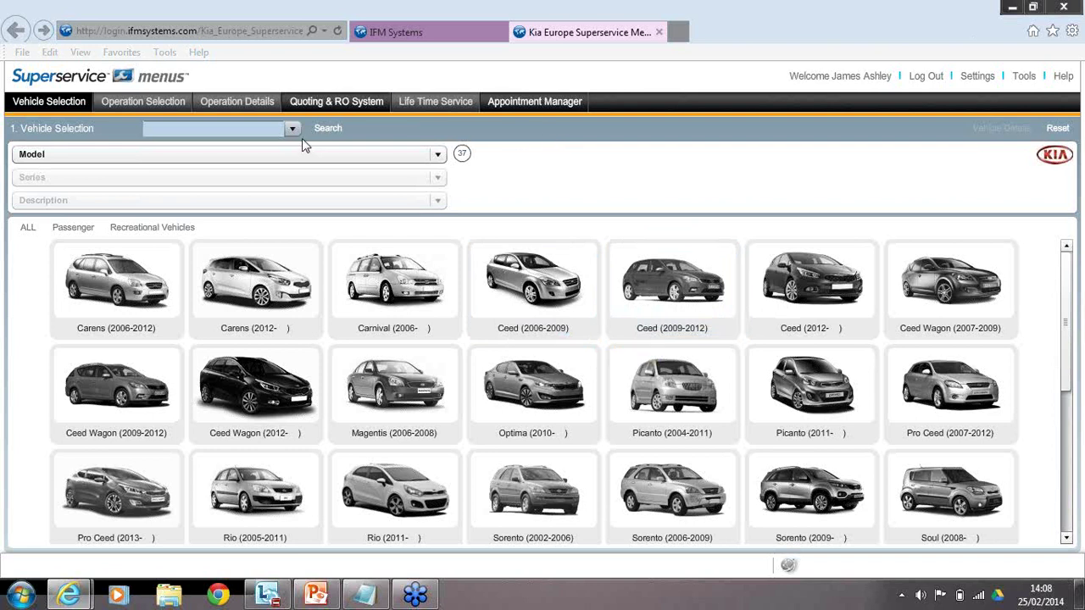
Pick the car's registration from the previous entries and search, loading the Rio 5 Door Hatchback 1.4Lt Manual.
{"action": "left_click", "coordinate": [271, 133]}
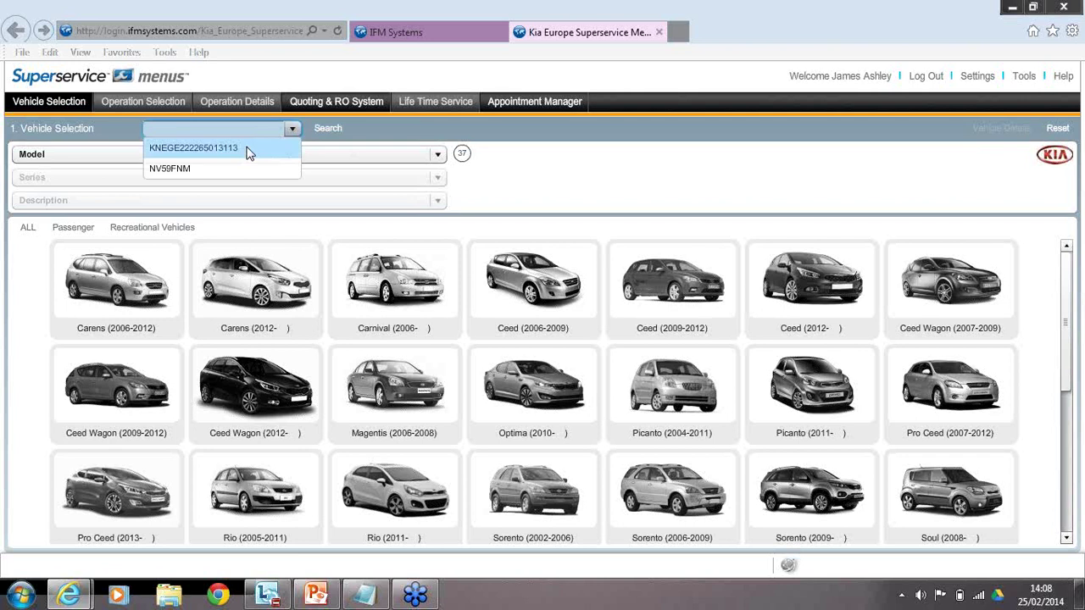
{"action": "left_click", "coordinate": [206, 166]}
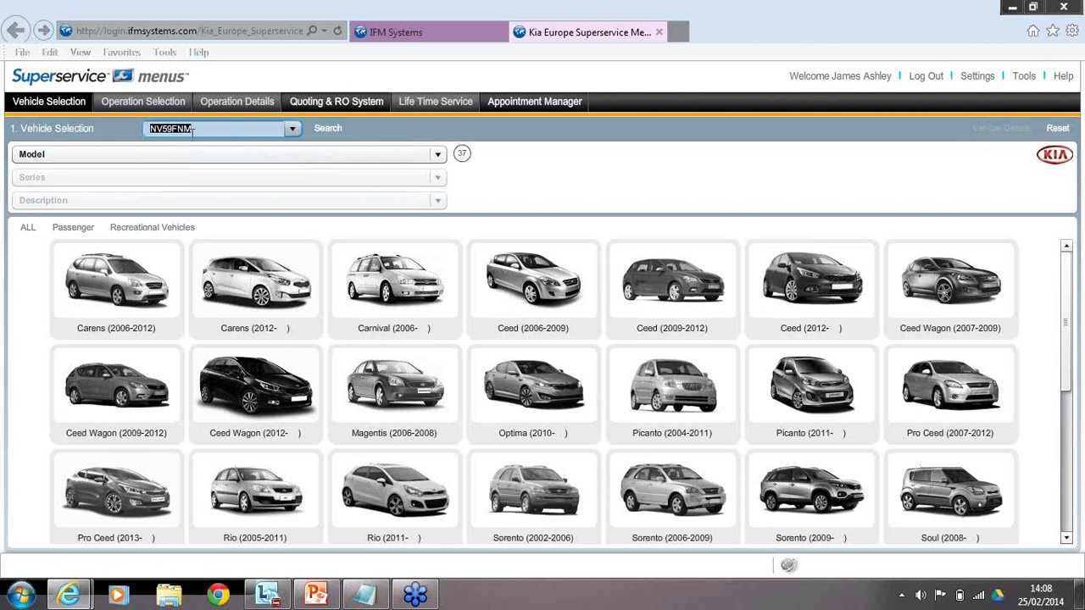
{"action": "left_click", "coordinate": [329, 132]}
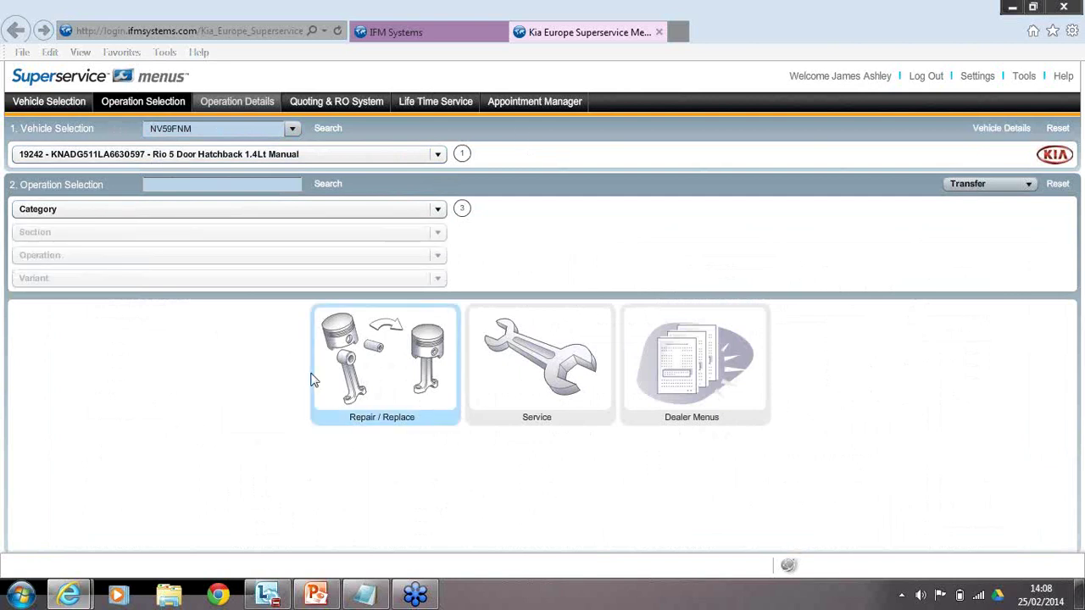
Choose Service, then Scheduled Service, then the 15,000km/12 month handbook service as the operation.
{"action": "left_click", "coordinate": [595, 367]}
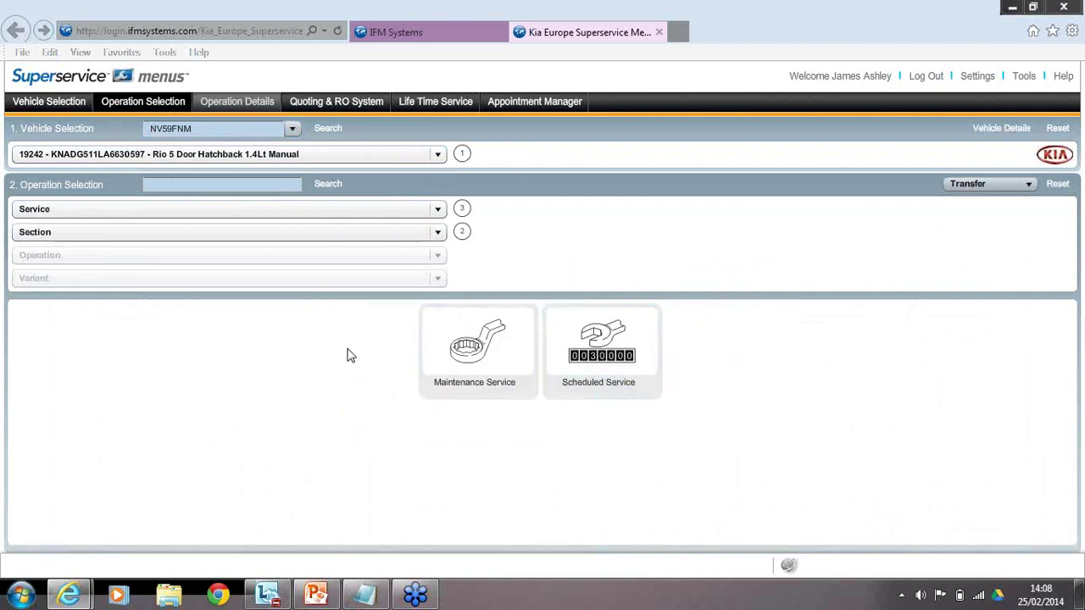
{"action": "left_click", "coordinate": [595, 339]}
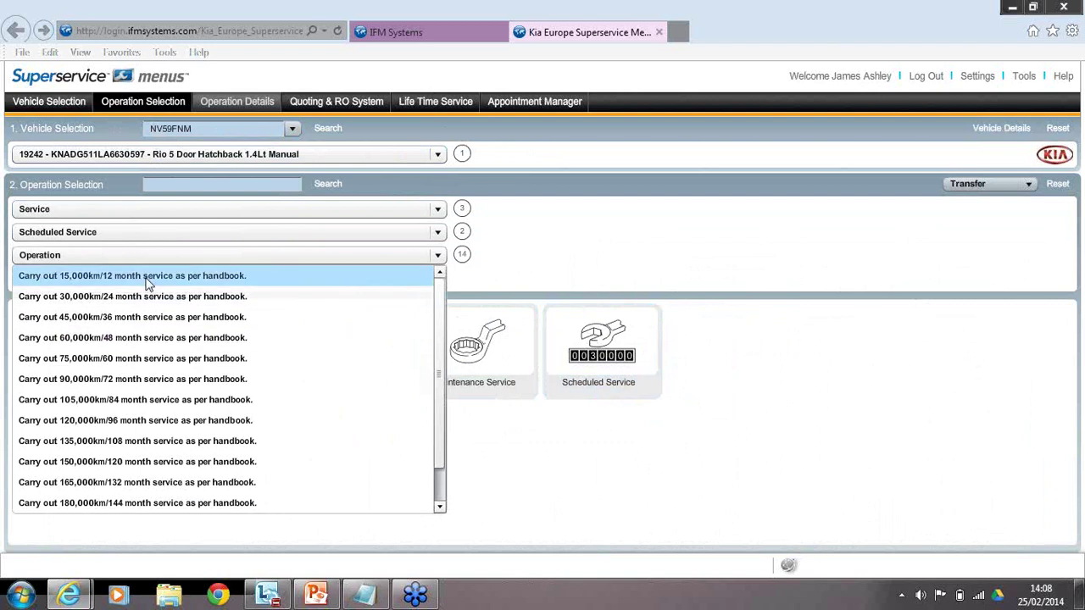
{"action": "left_click", "coordinate": [146, 280]}
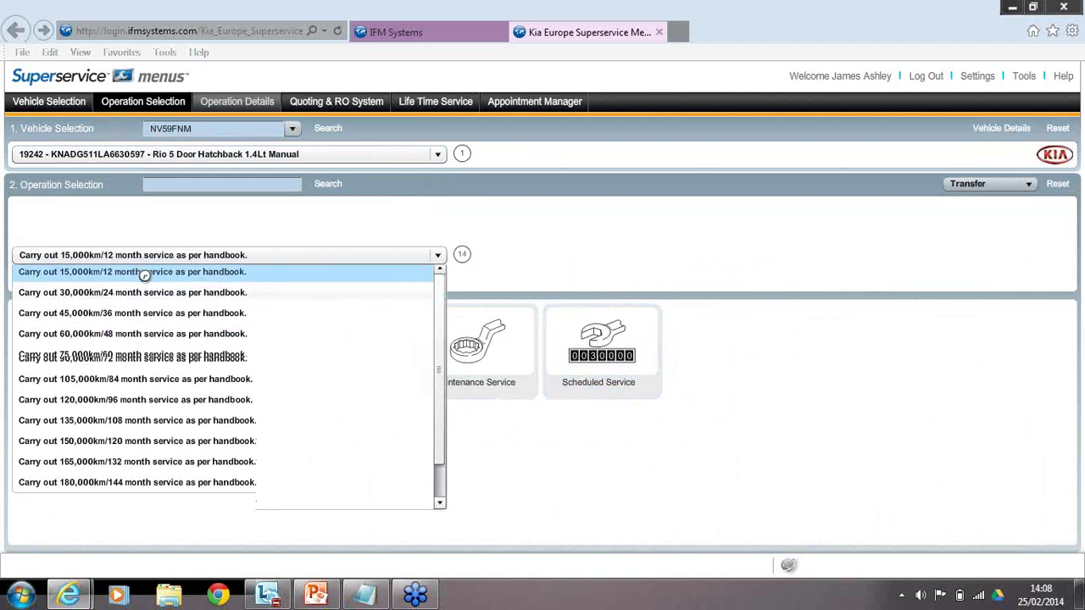
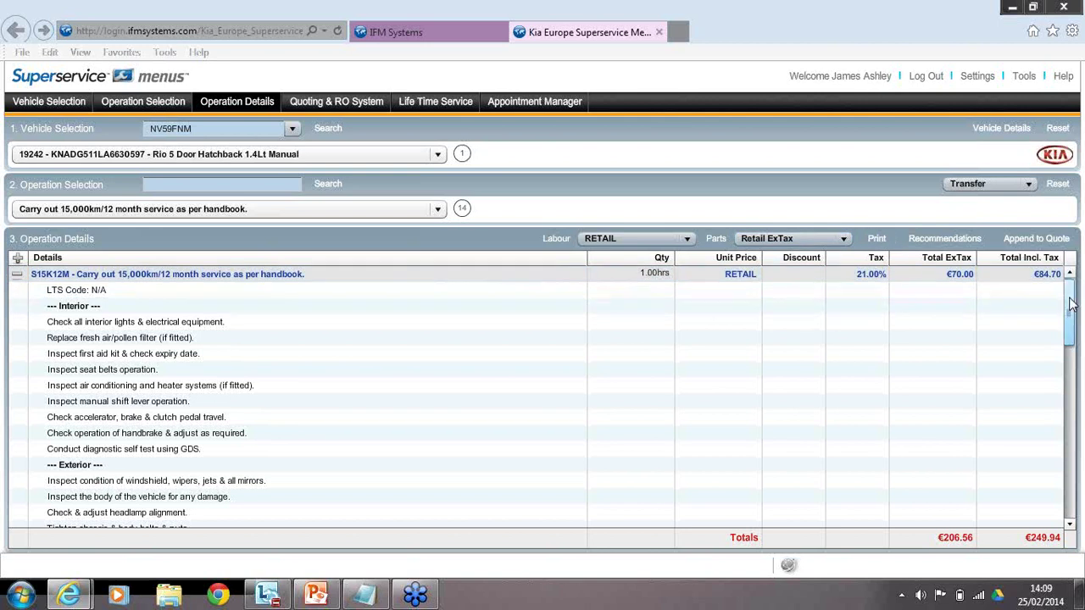
Collapse all quote sections, then expand only Parts and Fluids and Sundries.
{"action": "left_click_drag", "start_coordinate": [1072, 305], "coordinate": [1065, 502]}
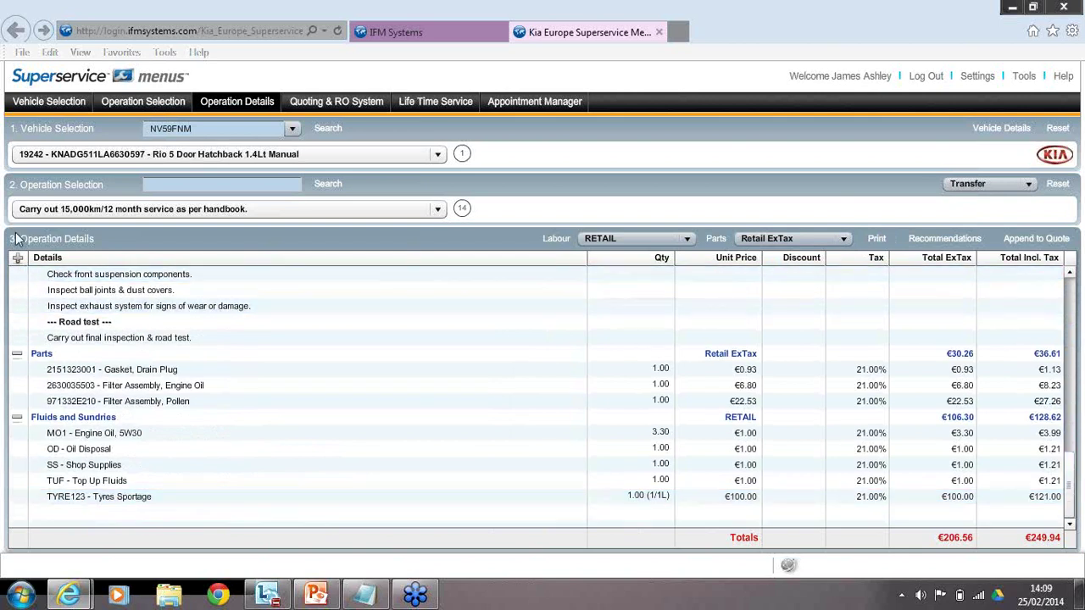
{"action": "left_click", "coordinate": [19, 259]}
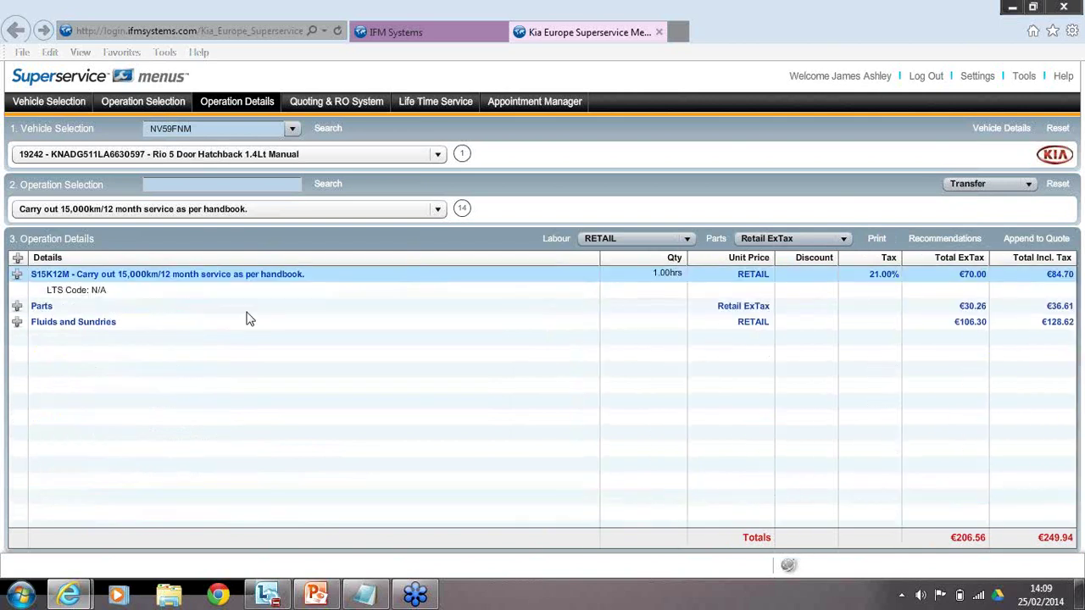
{"action": "left_click", "coordinate": [17, 307]}
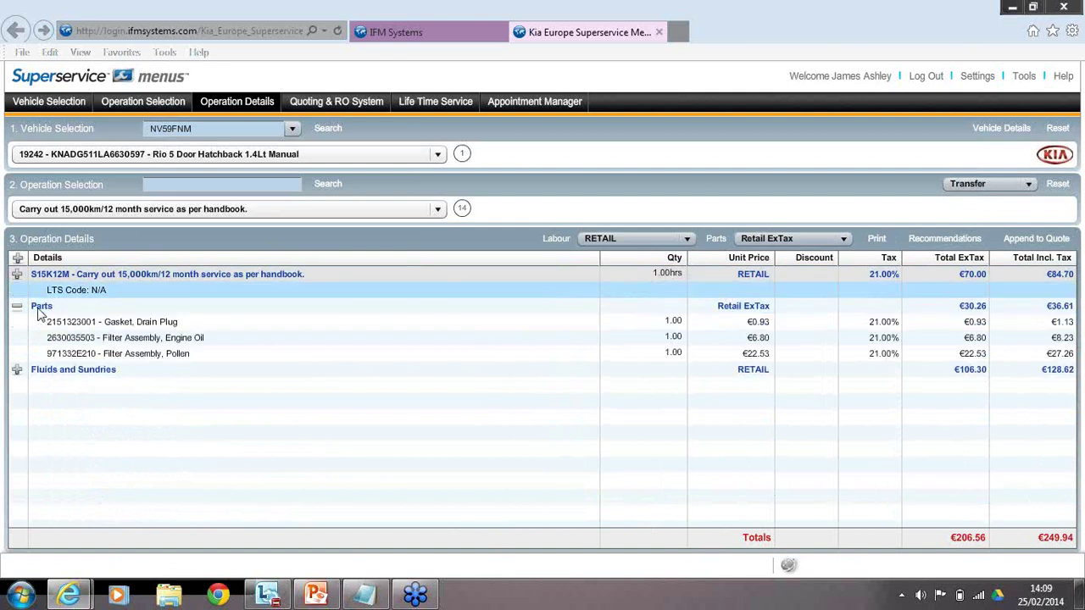
{"action": "left_click", "coordinate": [17, 371]}
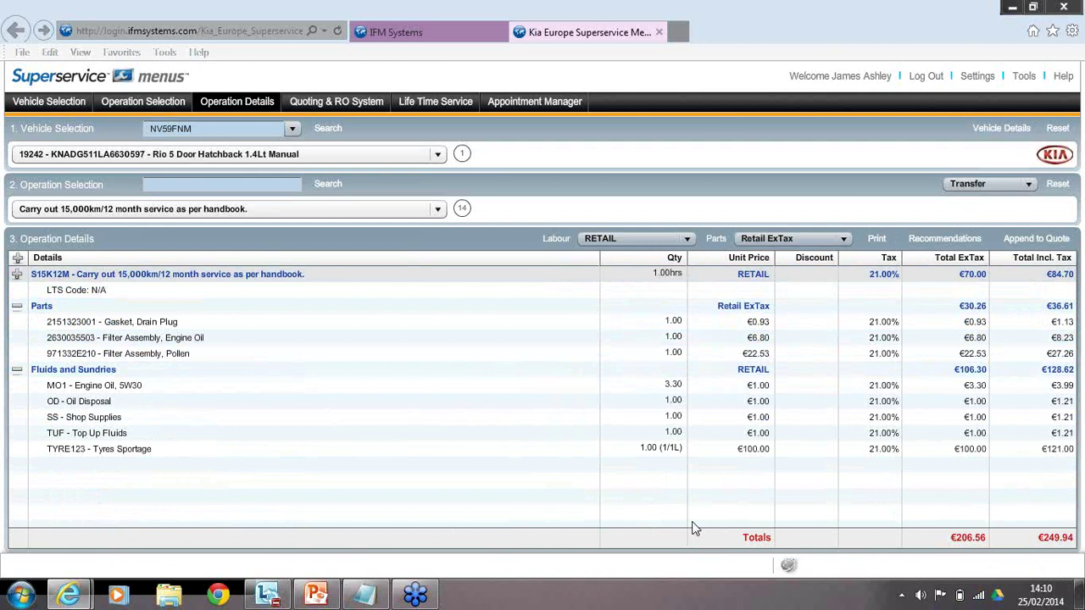
Open User Settings from the Settings menu to view style, language and format options.
{"action": "left_click", "coordinate": [729, 449]}
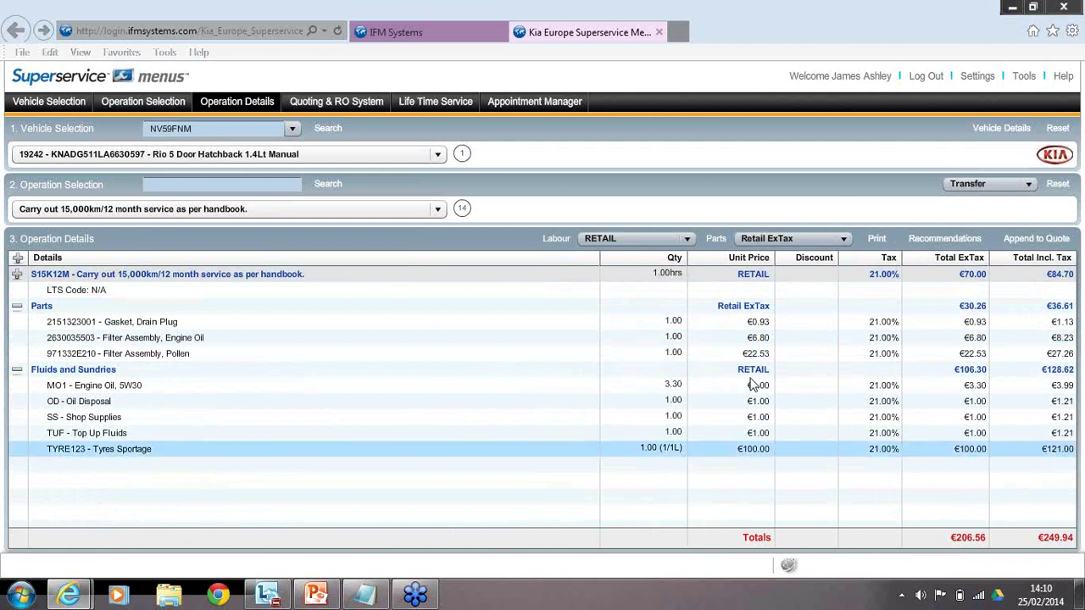
{"action": "left_click", "coordinate": [999, 77]}
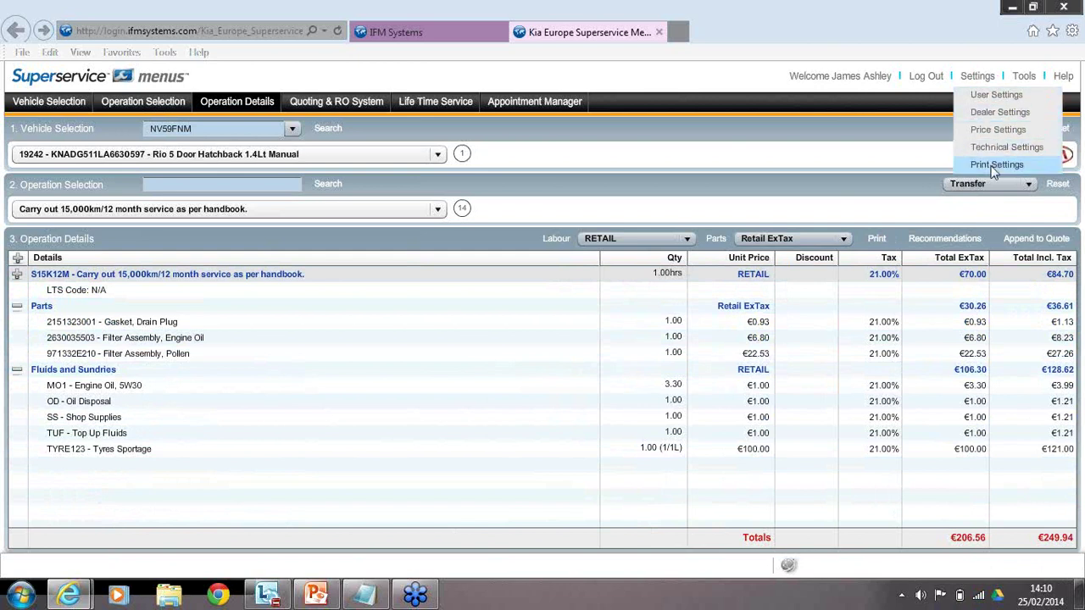
{"action": "left_click", "coordinate": [997, 95]}
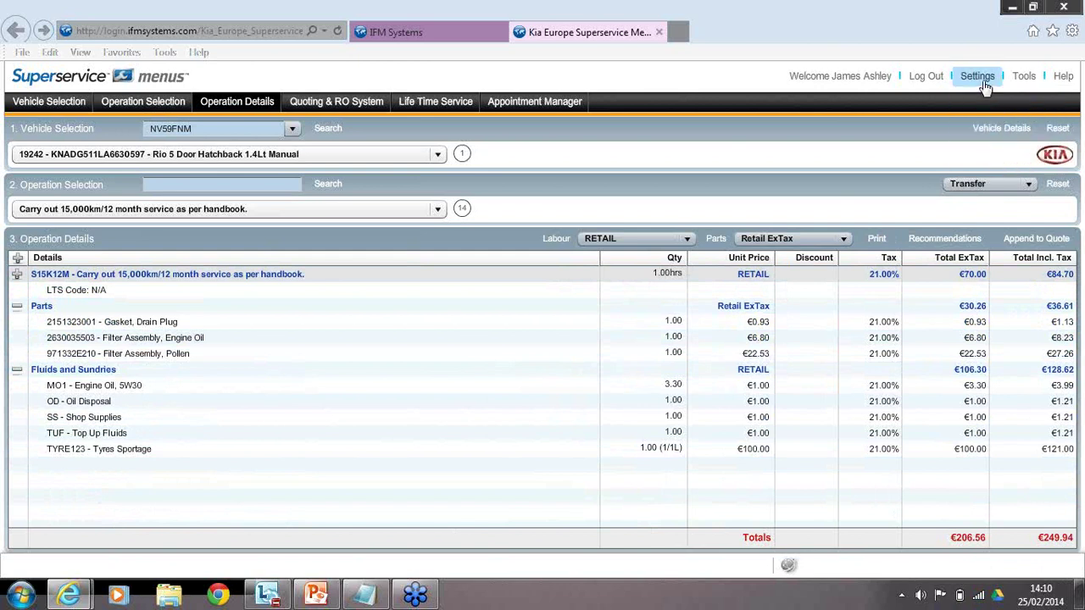
{"action": "left_click", "coordinate": [983, 78]}
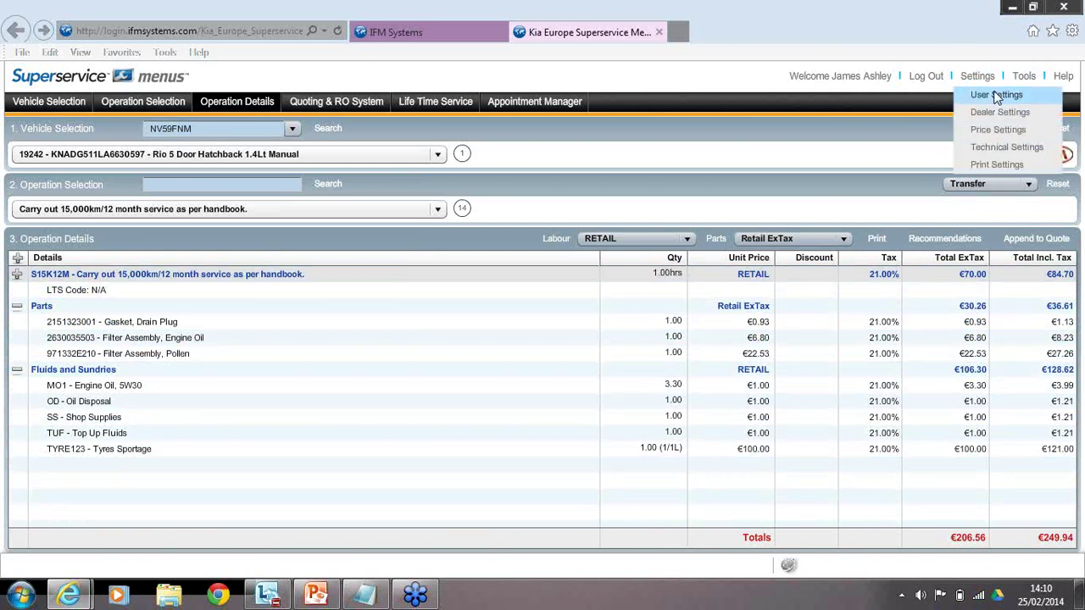
{"action": "left_click", "coordinate": [996, 95]}
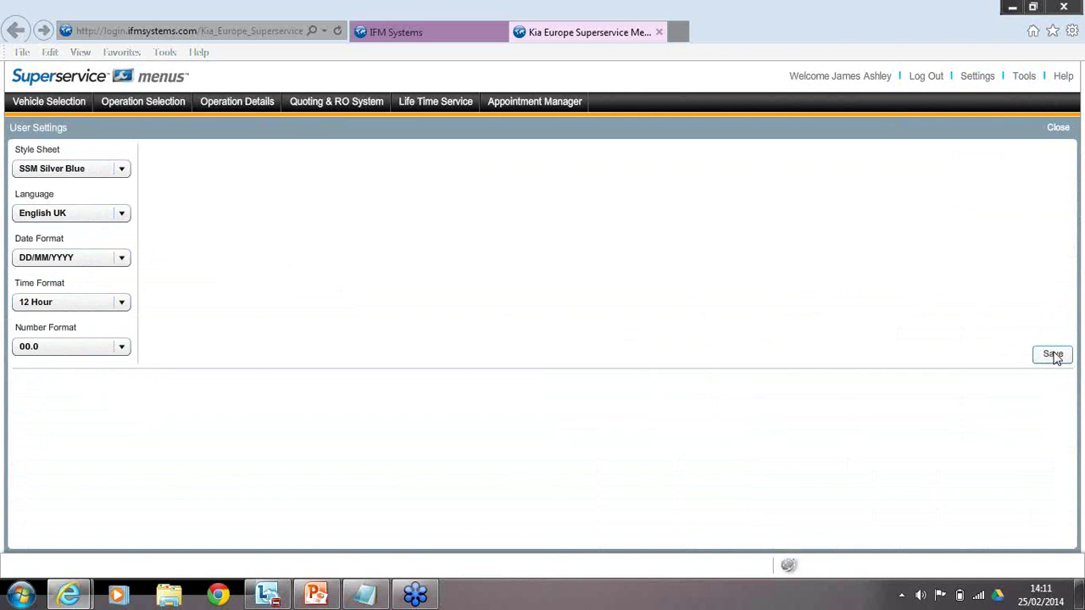
{"action": "left_click", "coordinate": [985, 79]}
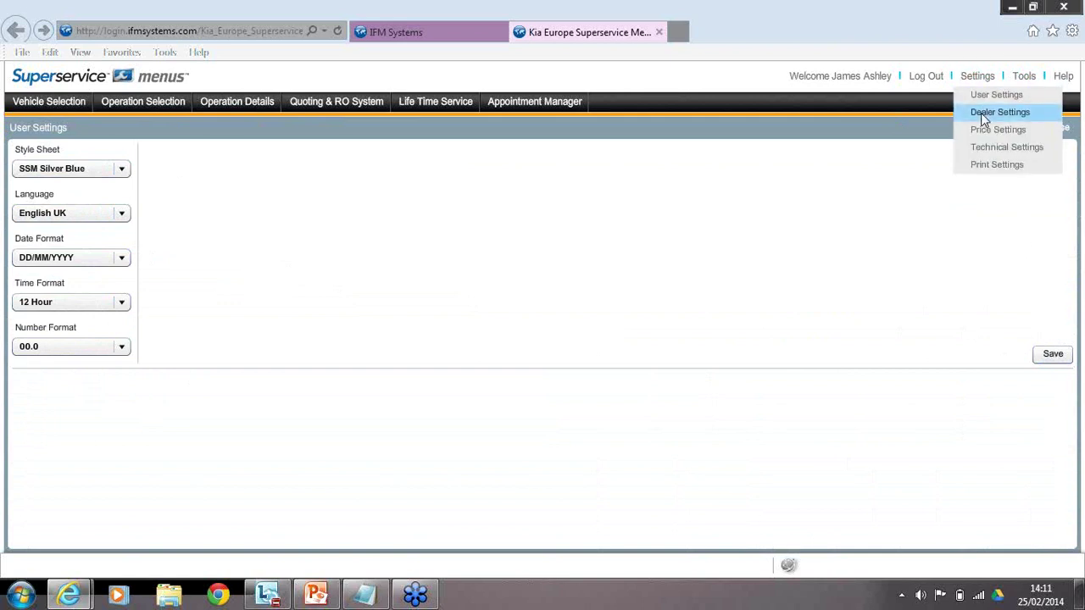
Open Dealer Settings and inspect Anytown Dealer's code and name fields.
{"action": "left_click", "coordinate": [984, 118]}
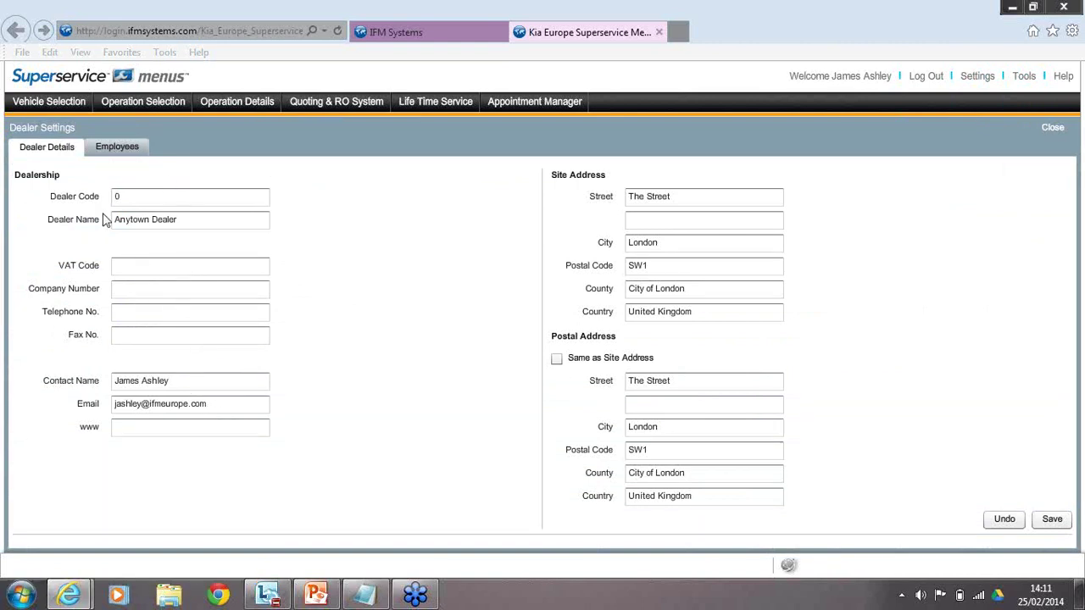
{"action": "left_click", "coordinate": [136, 196]}
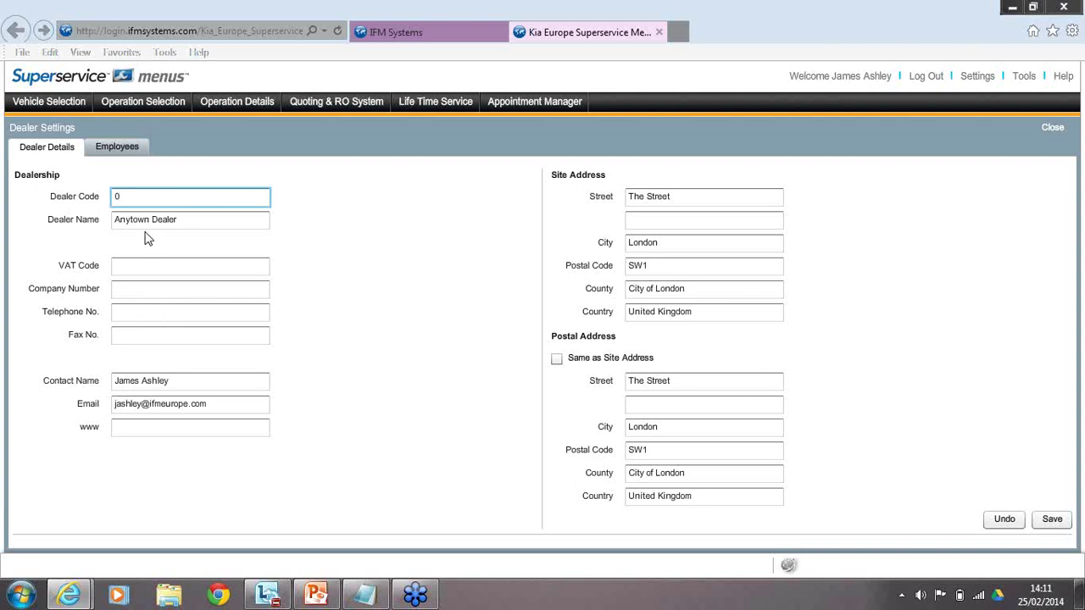
{"action": "left_click", "coordinate": [204, 222]}
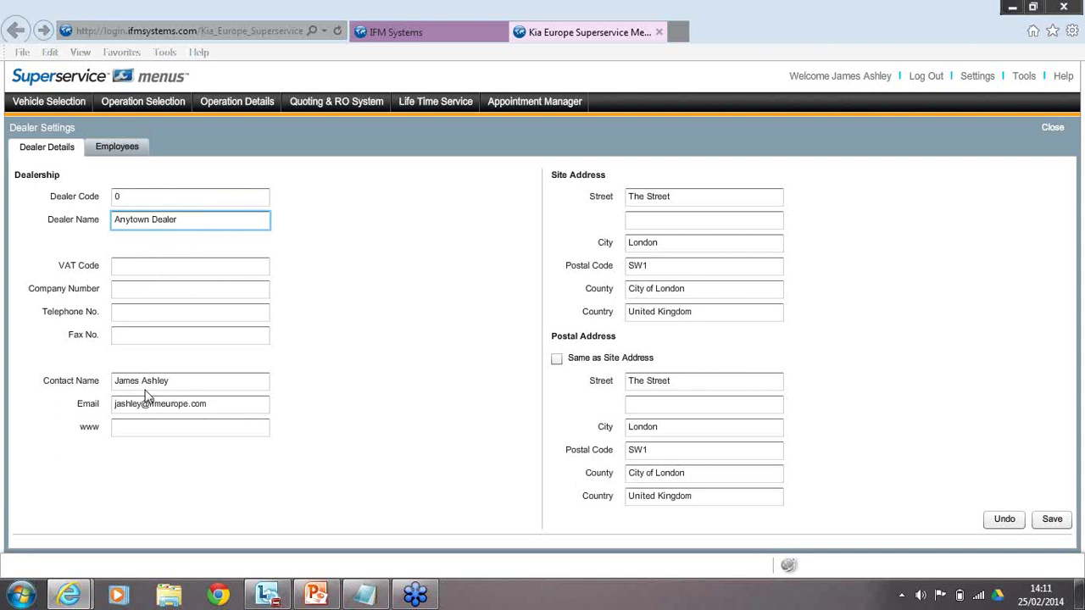
Review the contact's name, e-mail and site address, then go to the Employees tab.
{"action": "left_click_drag", "start_coordinate": [175, 381], "coordinate": [112, 382]}
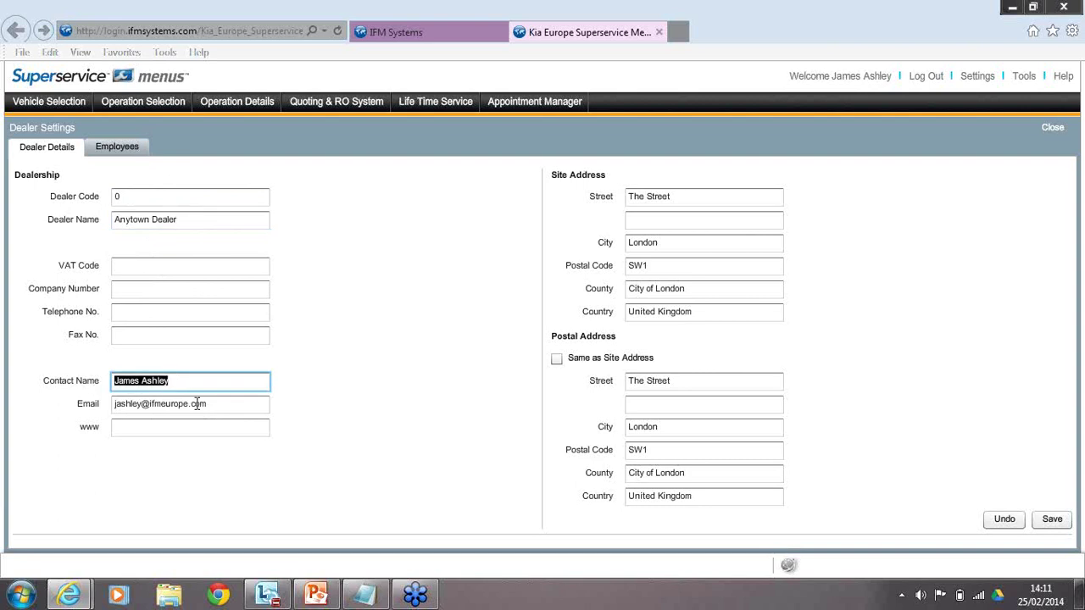
{"action": "left_click_drag", "start_coordinate": [214, 404], "coordinate": [106, 406]}
{"action": "left_click_drag", "start_coordinate": [180, 382], "coordinate": [114, 381]}
{"action": "left_click", "coordinate": [193, 381]}
{"action": "left_click_drag", "start_coordinate": [223, 405], "coordinate": [76, 400]}
{"action": "left_click_drag", "start_coordinate": [184, 380], "coordinate": [95, 384]}
{"action": "left_click", "coordinate": [179, 389]}
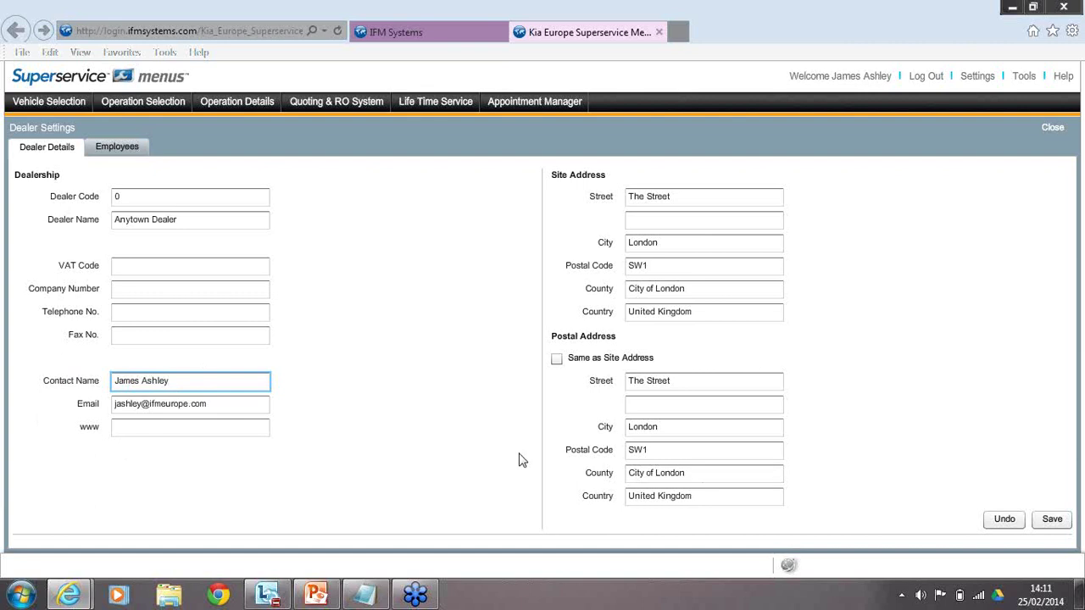
{"action": "left_click", "coordinate": [711, 198]}
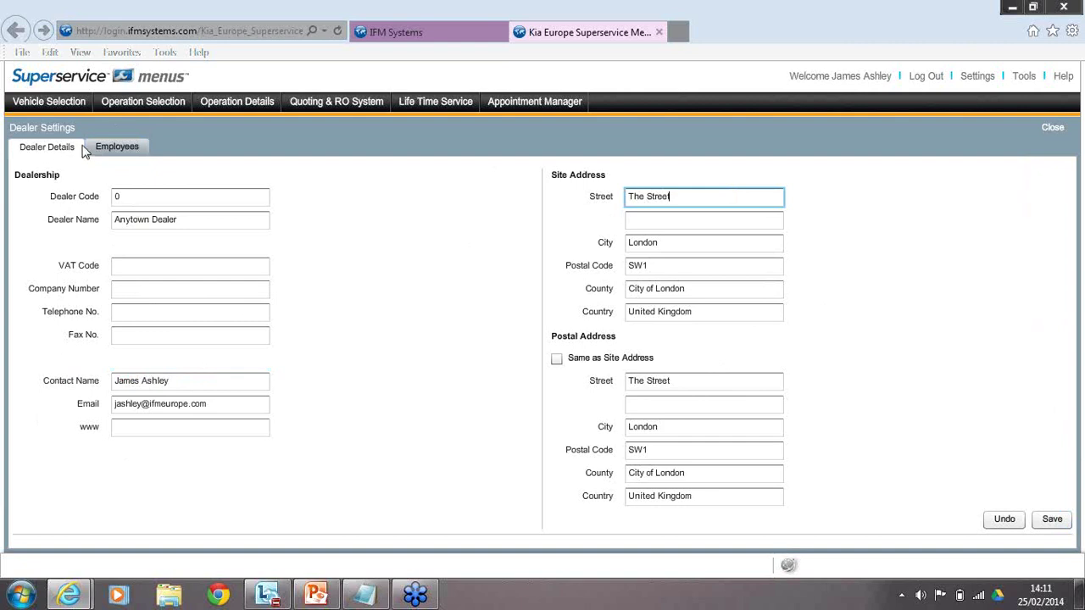
{"action": "left_click", "coordinate": [123, 153]}
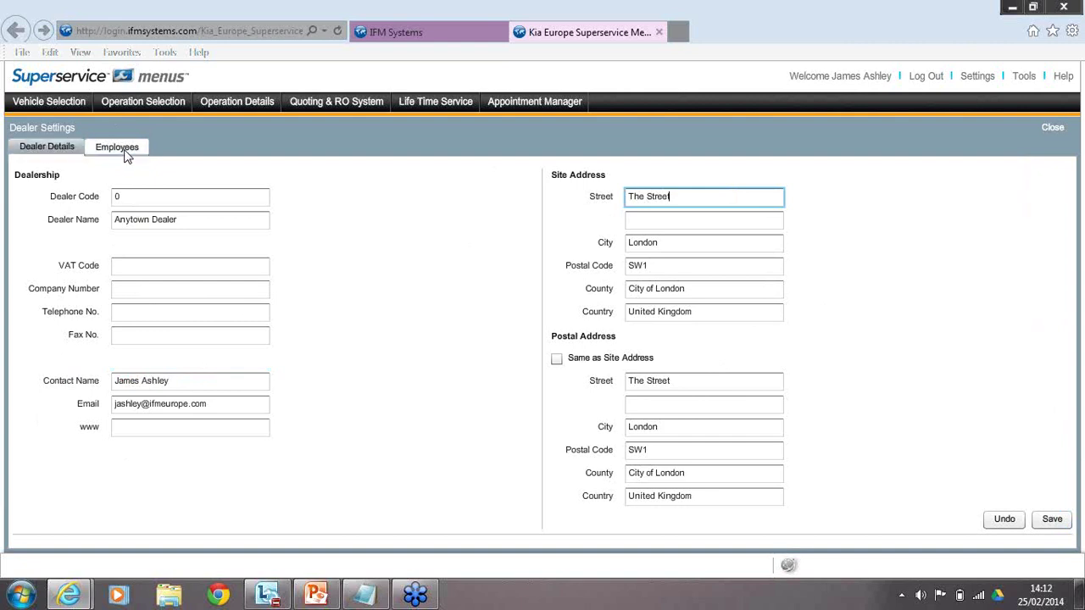
Cancel adding a new employee, then save the dealer settings and confirm.
{"action": "left_click", "coordinate": [89, 199]}
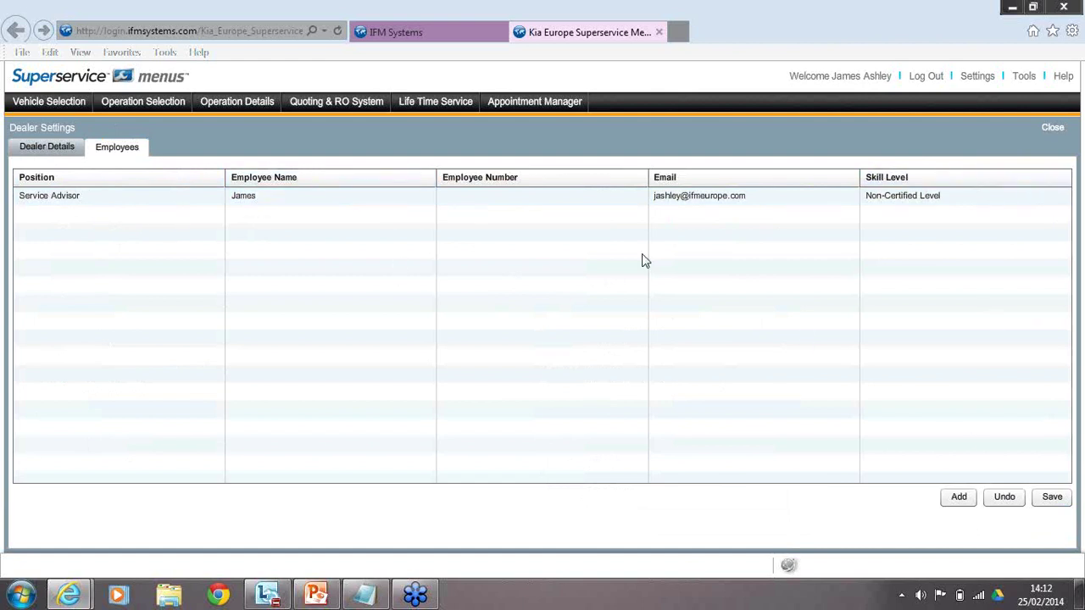
{"action": "left_click", "coordinate": [956, 497]}
{"action": "left_click", "coordinate": [577, 284]}
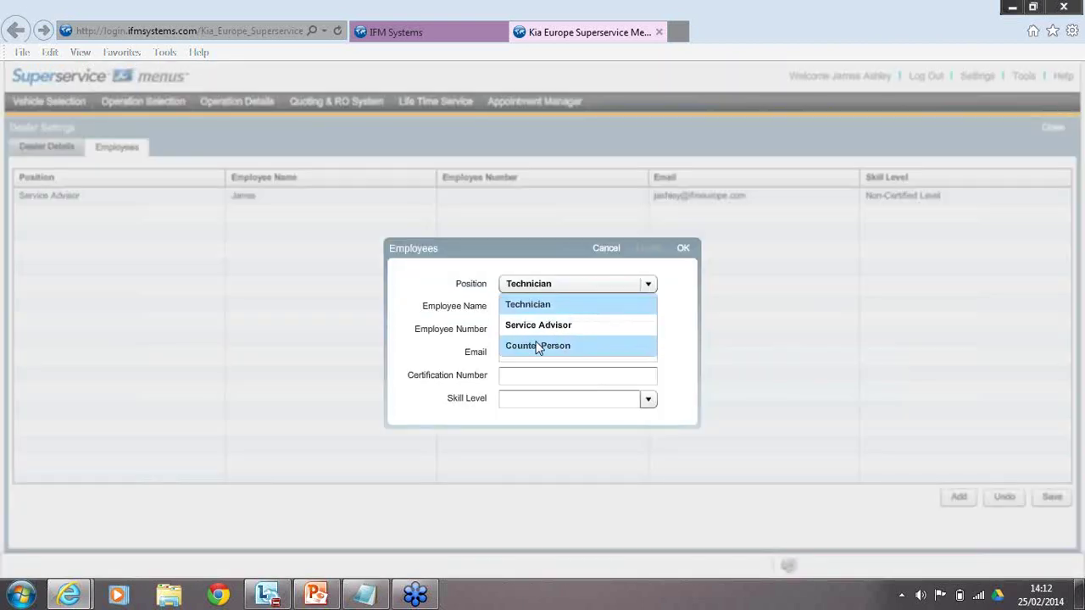
{"action": "left_click", "coordinate": [606, 249]}
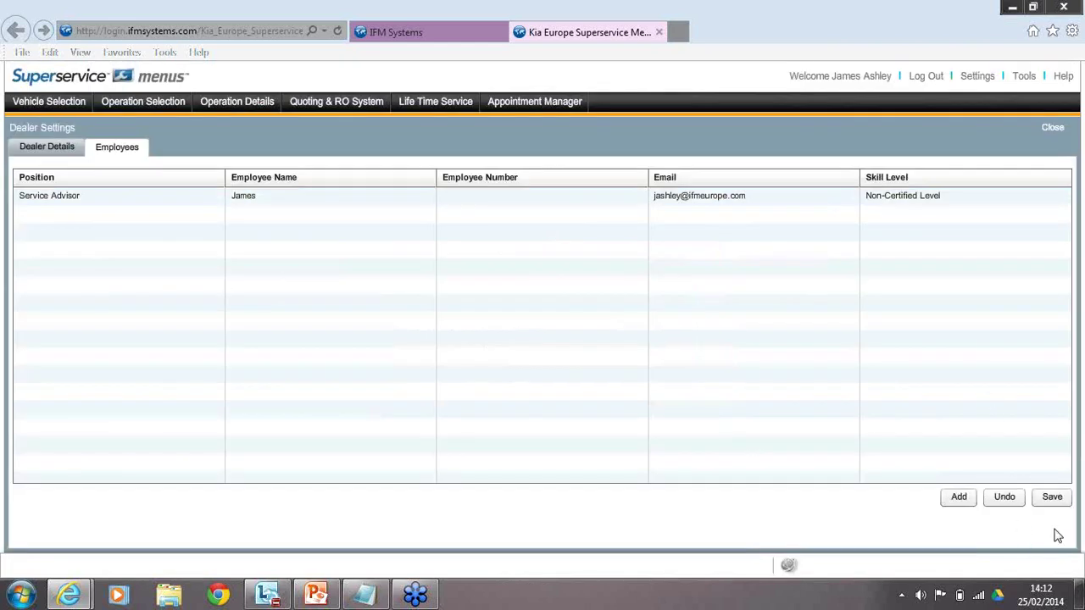
{"action": "left_click", "coordinate": [1051, 492]}
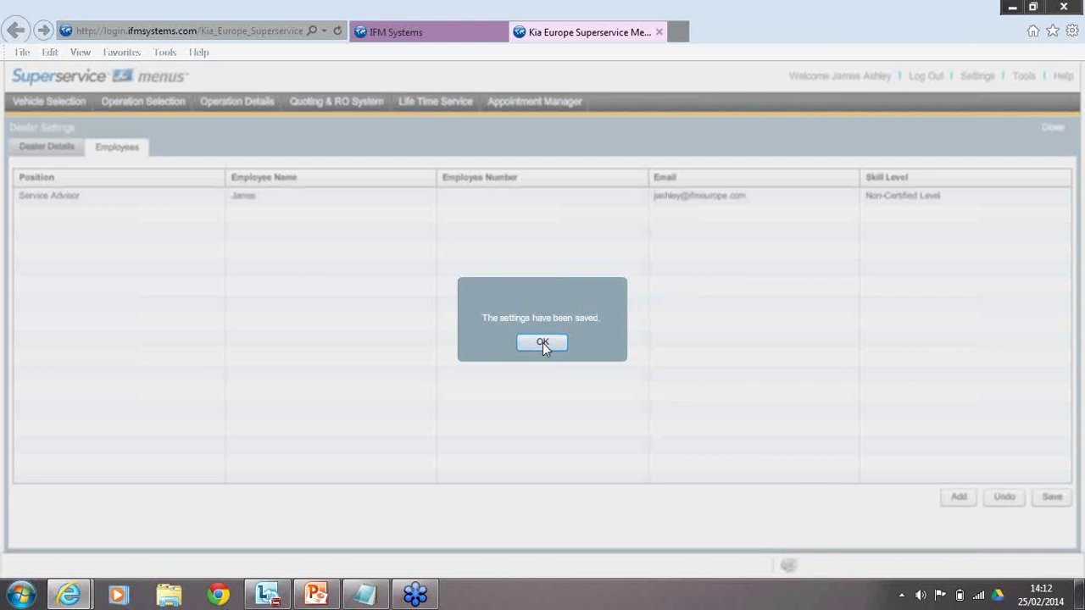
{"action": "left_click", "coordinate": [543, 342]}
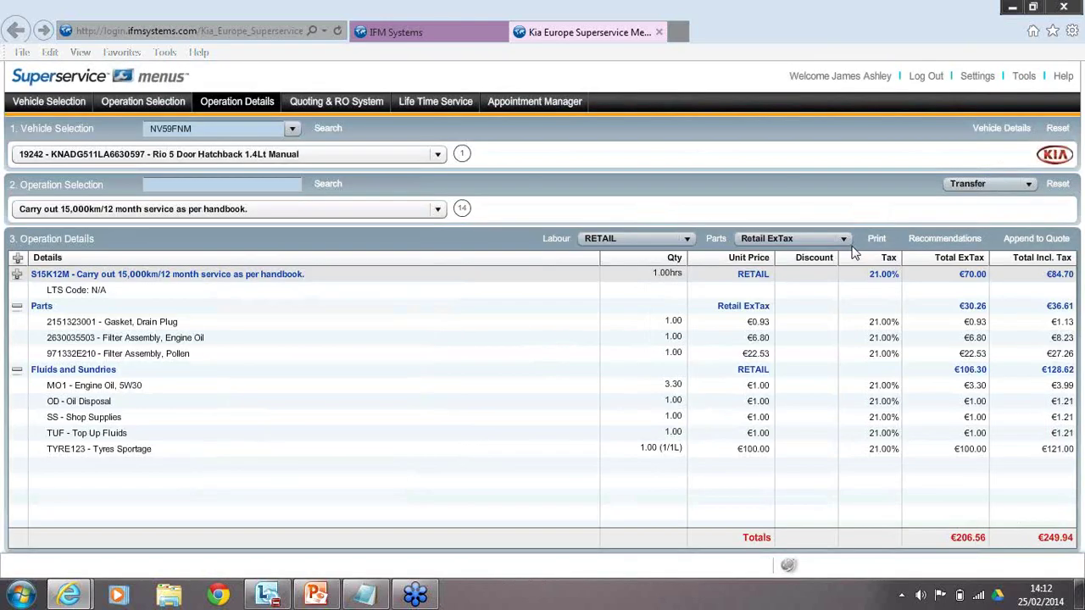
Open Price Settings to list the eight labour rates and select COST.
{"action": "left_click", "coordinate": [186, 30]}
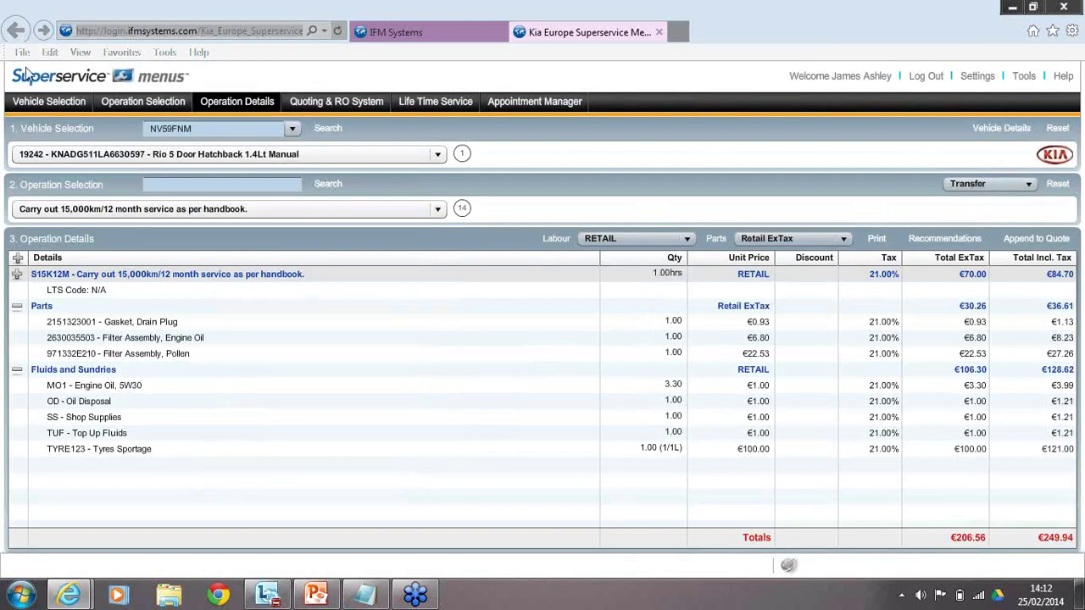
{"action": "left_click", "coordinate": [973, 76]}
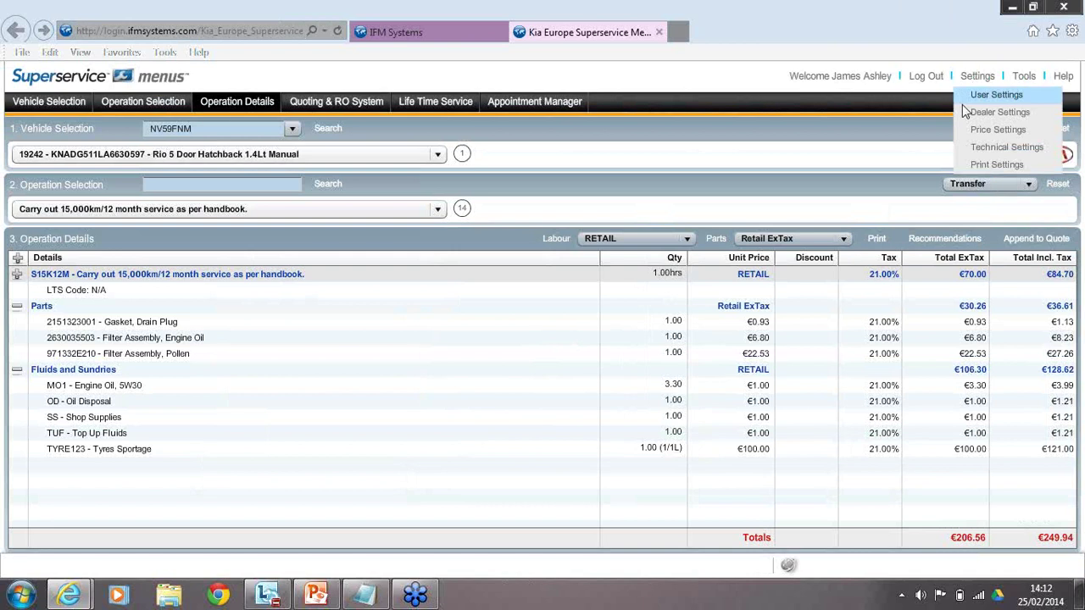
{"action": "left_click", "coordinate": [980, 85]}
{"action": "left_click", "coordinate": [979, 80]}
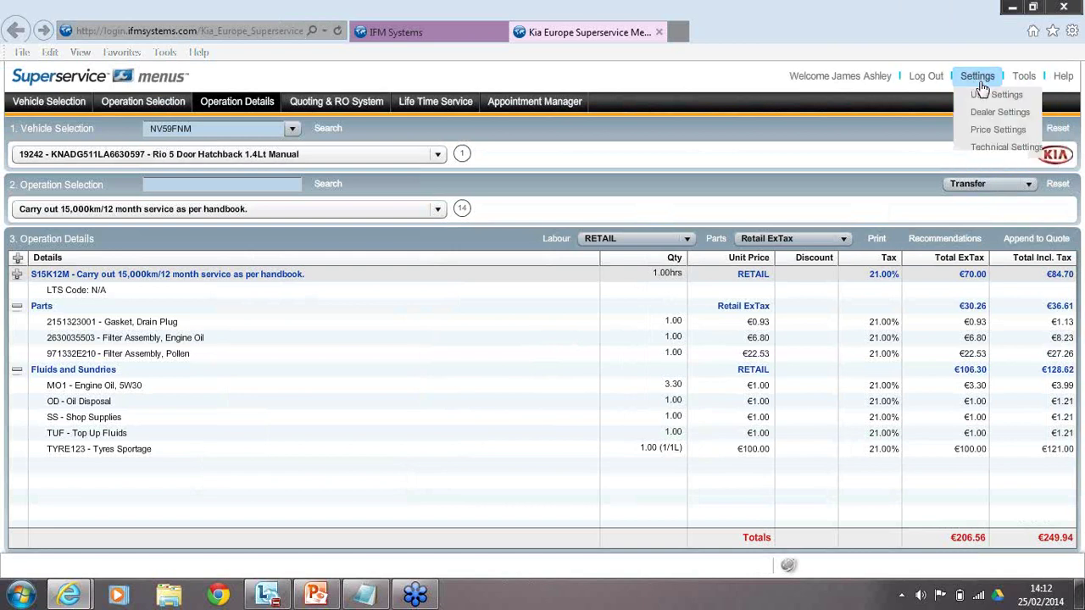
{"action": "left_click", "coordinate": [1000, 130]}
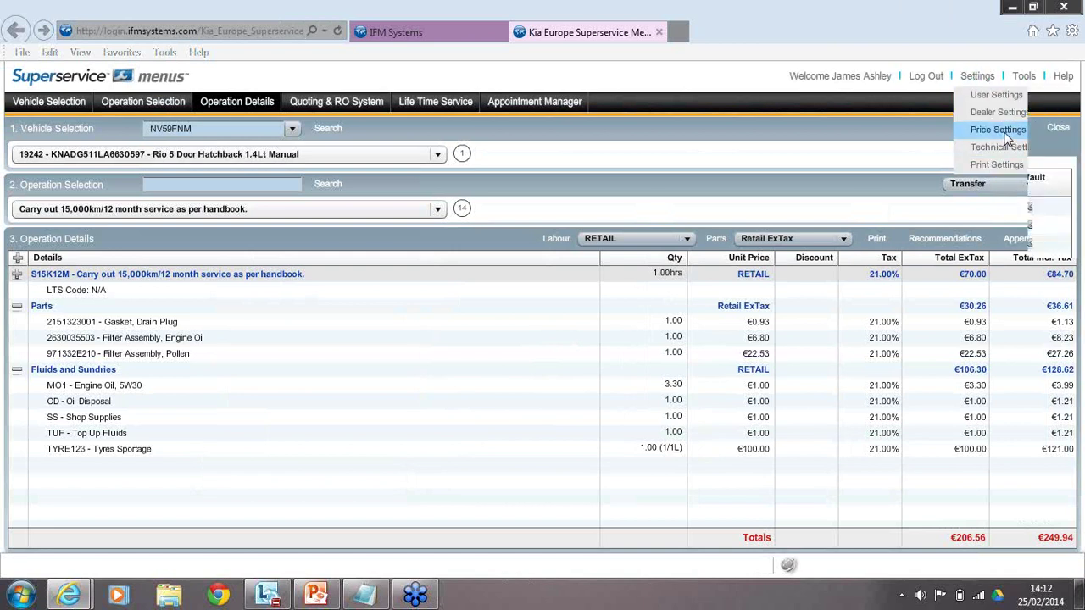
{"action": "left_click", "coordinate": [845, 210]}
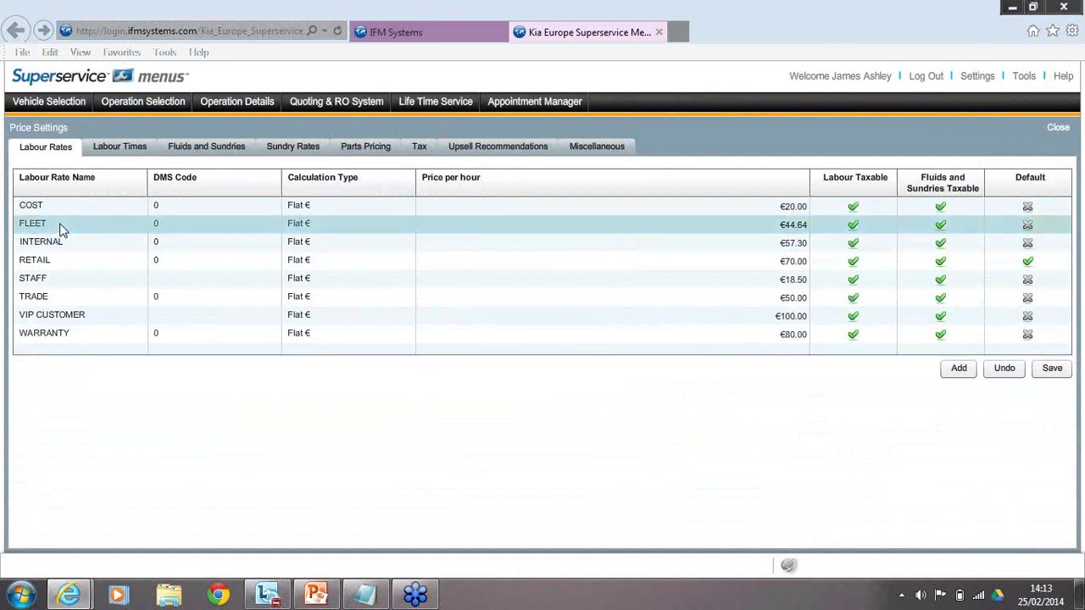
Open the FLEET labour rate (€44.64/hour), clear its name, then reset it to FLEET.
{"action": "left_click", "coordinate": [60, 230]}
{"action": "left_click", "coordinate": [60, 230]}
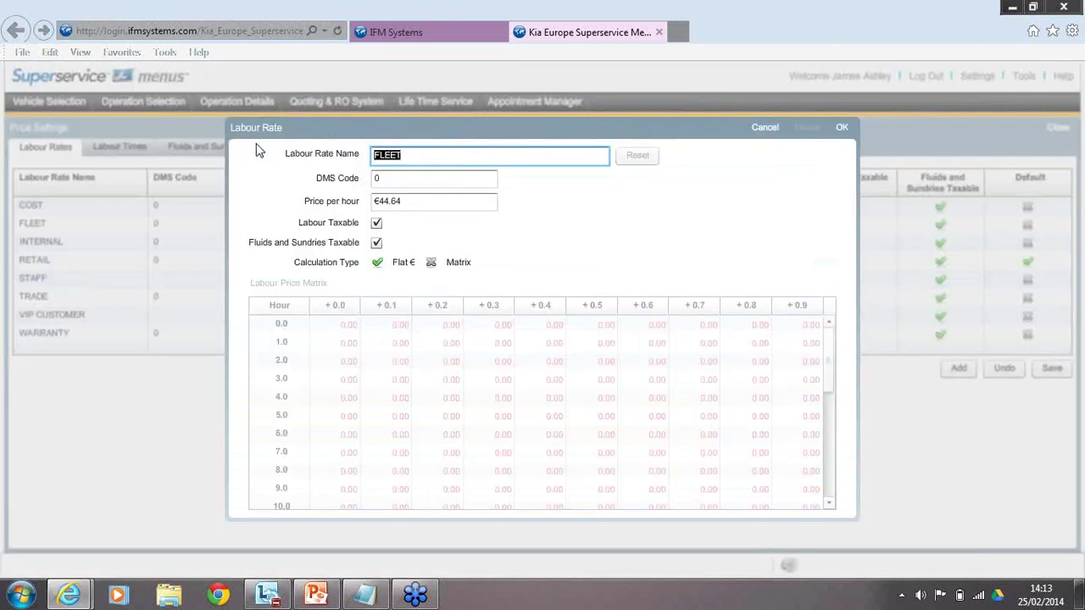
{"action": "key", "text": "BackSpace"}
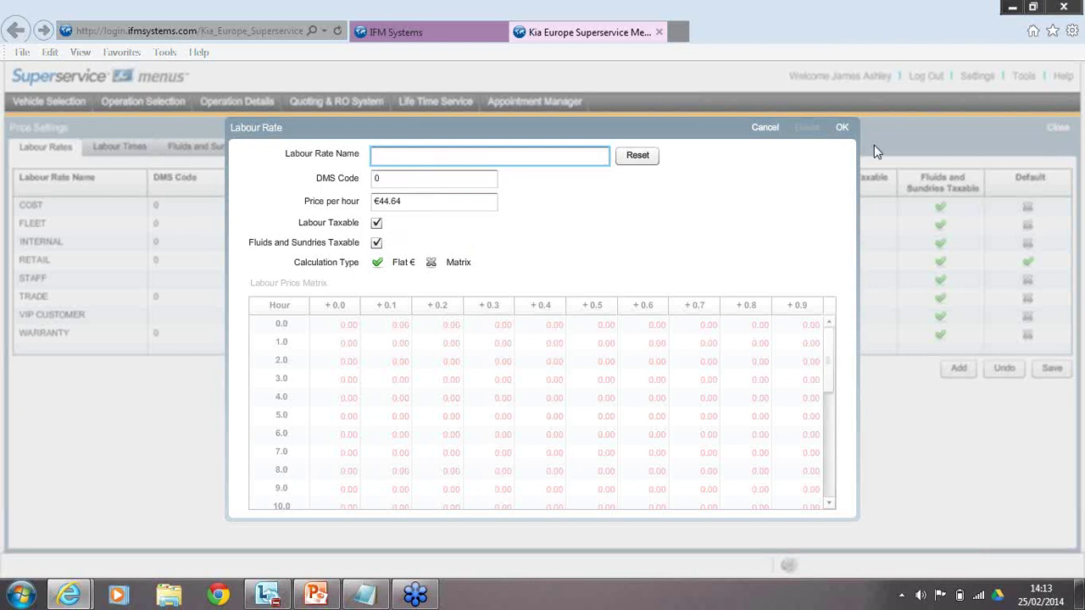
{"action": "left_click", "coordinate": [644, 158]}
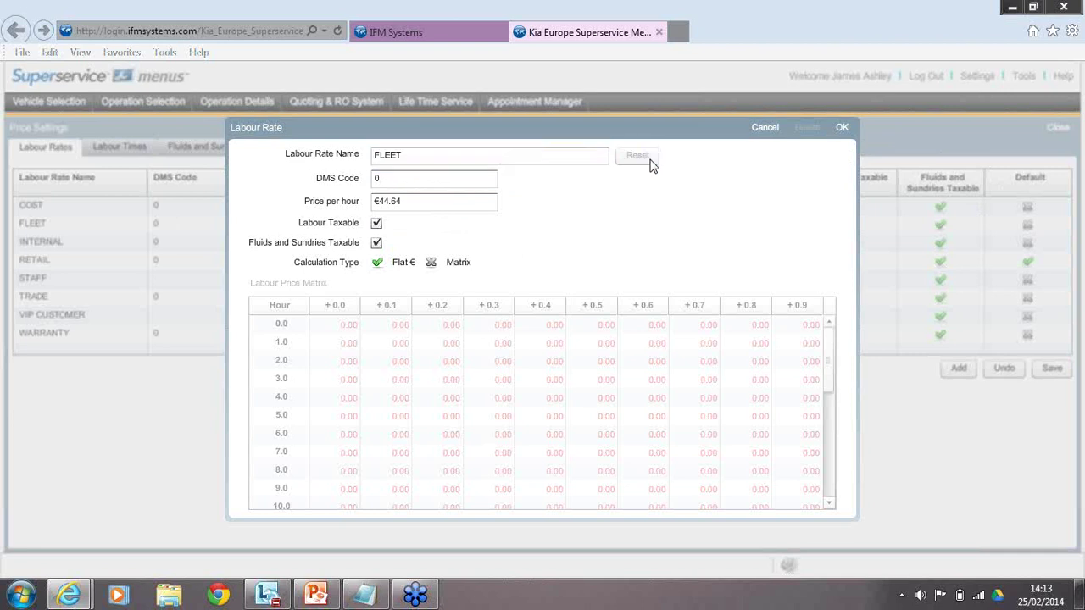
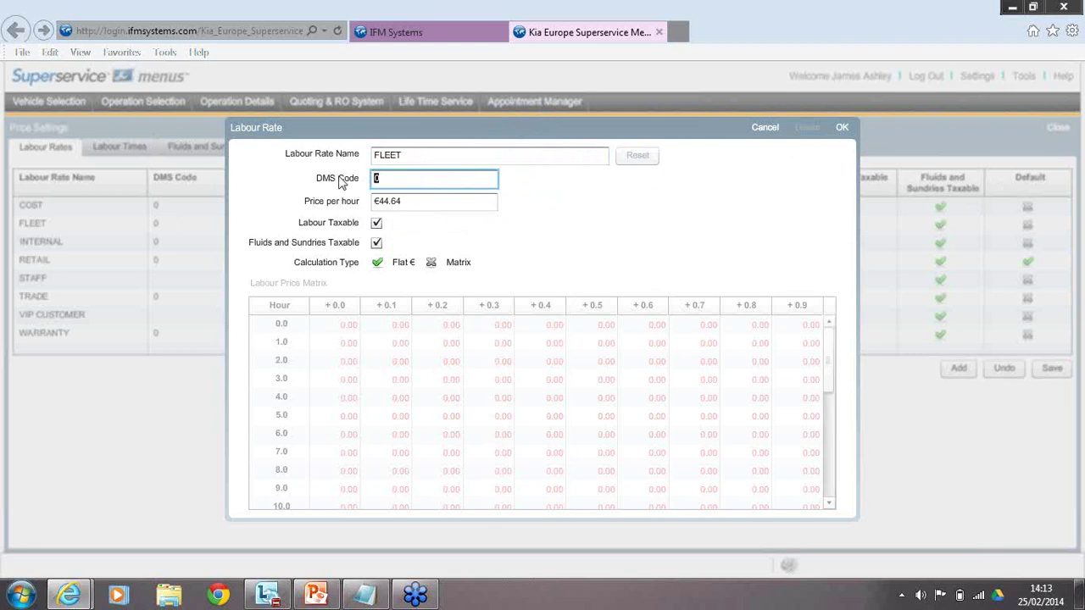
Check that the FLEET labour rate's hourly price is €44.64 and confirm it with OK.
{"action": "left_click", "coordinate": [432, 202]}
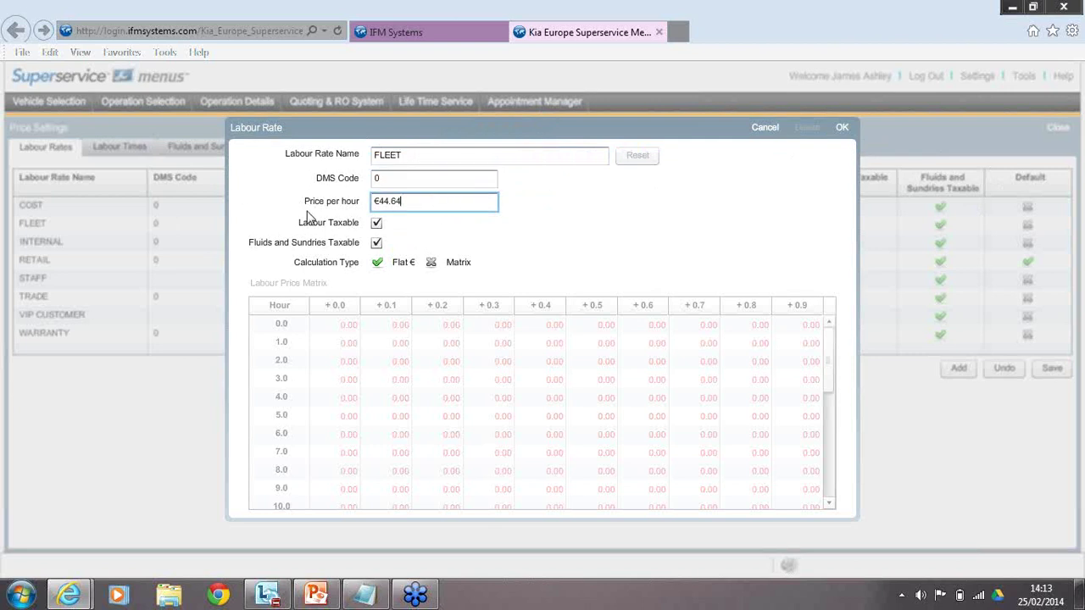
{"action": "left_click_drag", "start_coordinate": [410, 201], "coordinate": [359, 200]}
{"action": "left_click", "coordinate": [427, 156]}
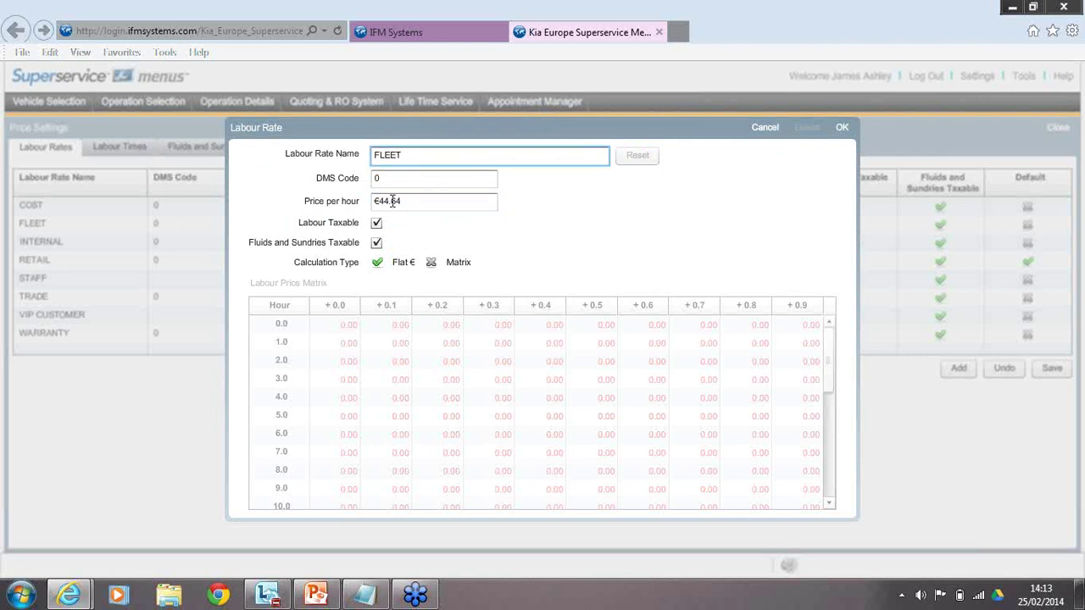
{"action": "left_click", "coordinate": [405, 201]}
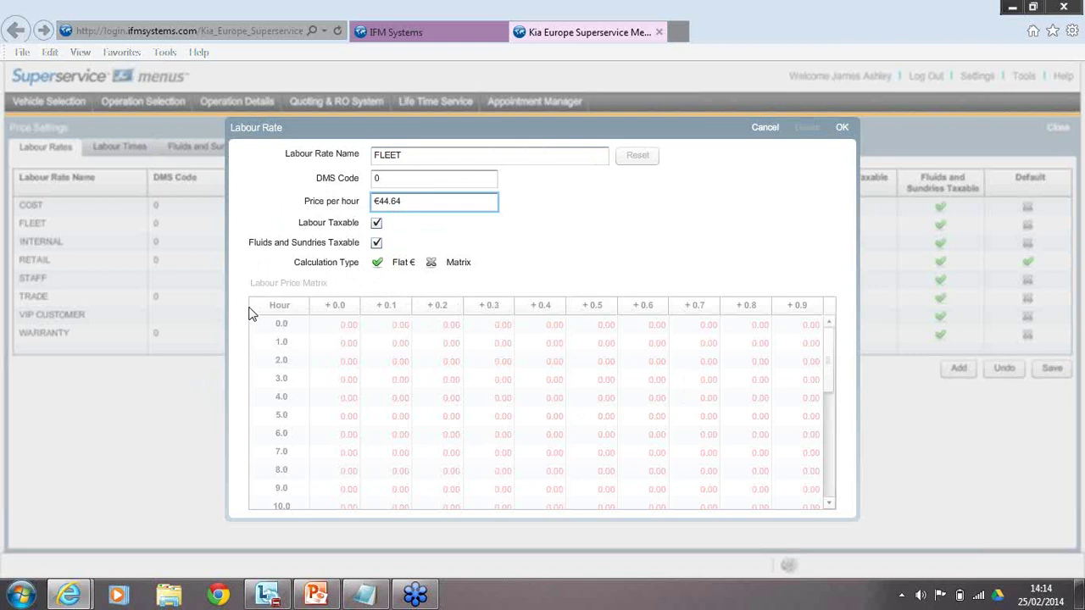
{"action": "left_click", "coordinate": [843, 130]}
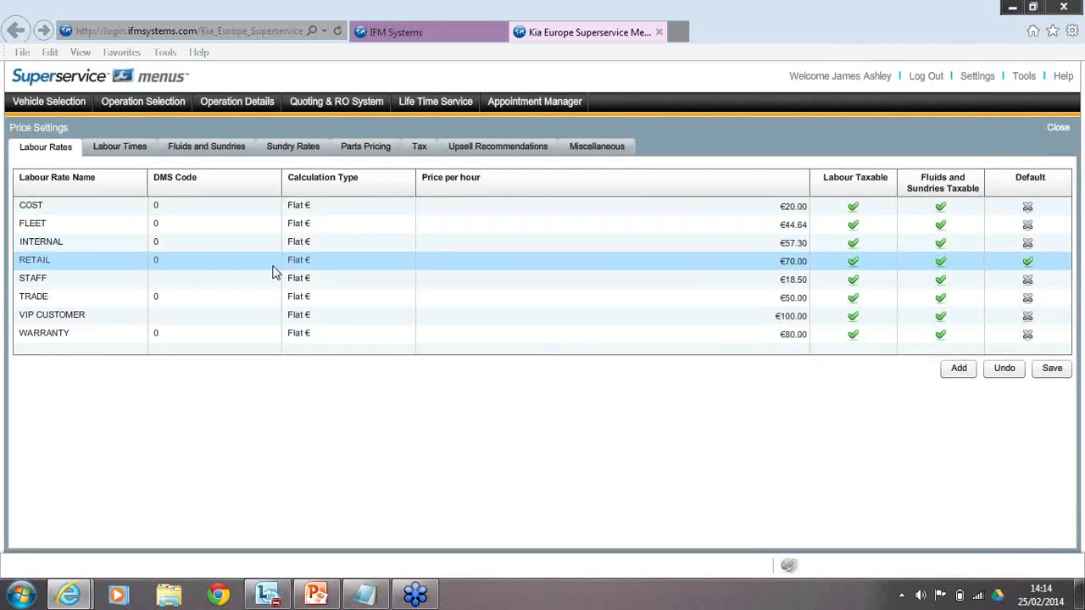
Open the RETAIL labour rate, check its DMS code and €70.00 hourly price, and confirm it.
{"action": "double_click", "coordinate": [86, 266]}
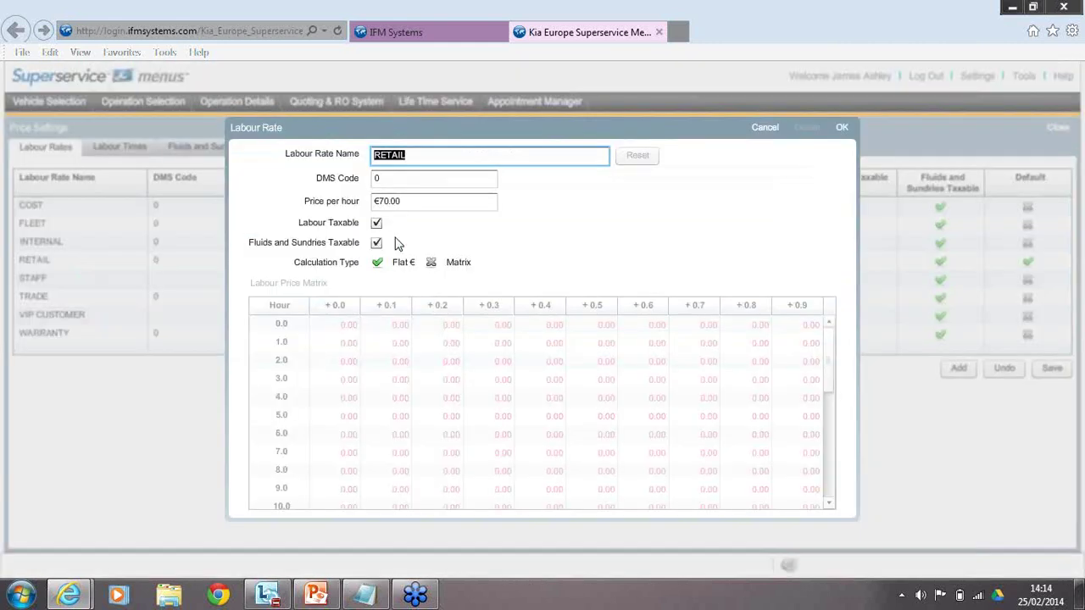
{"action": "left_click", "coordinate": [407, 178]}
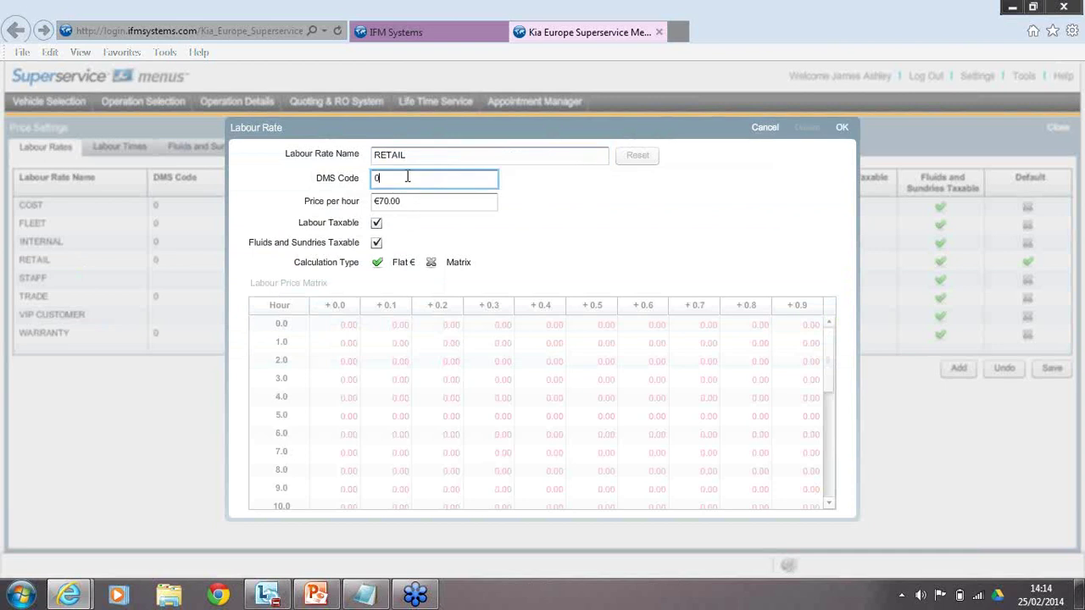
{"action": "key", "text": "Tab"}
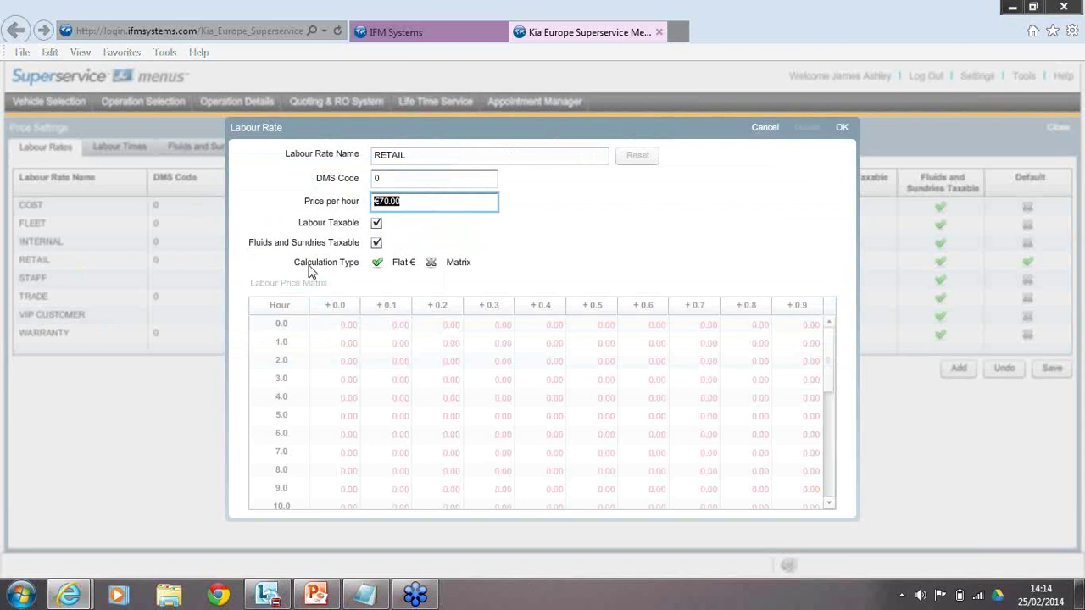
{"action": "left_click", "coordinate": [416, 207]}
{"action": "left_click_drag", "start_coordinate": [419, 201], "coordinate": [365, 201]}
{"action": "left_click", "coordinate": [840, 133]}
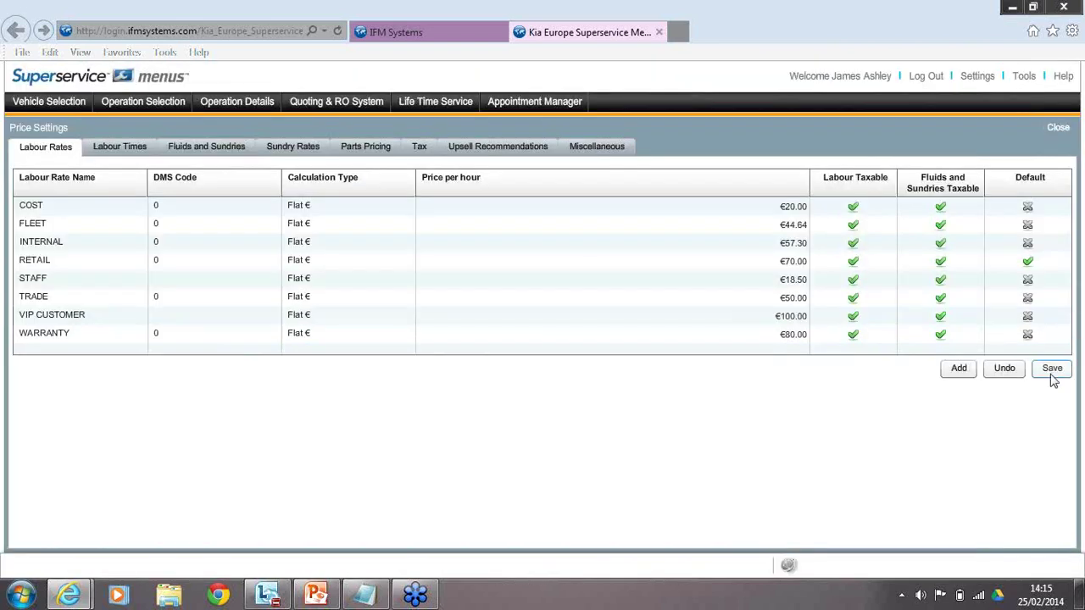
Save the labour rate settings and dismiss the 'settings have been saved' message.
{"action": "left_click", "coordinate": [1051, 367]}
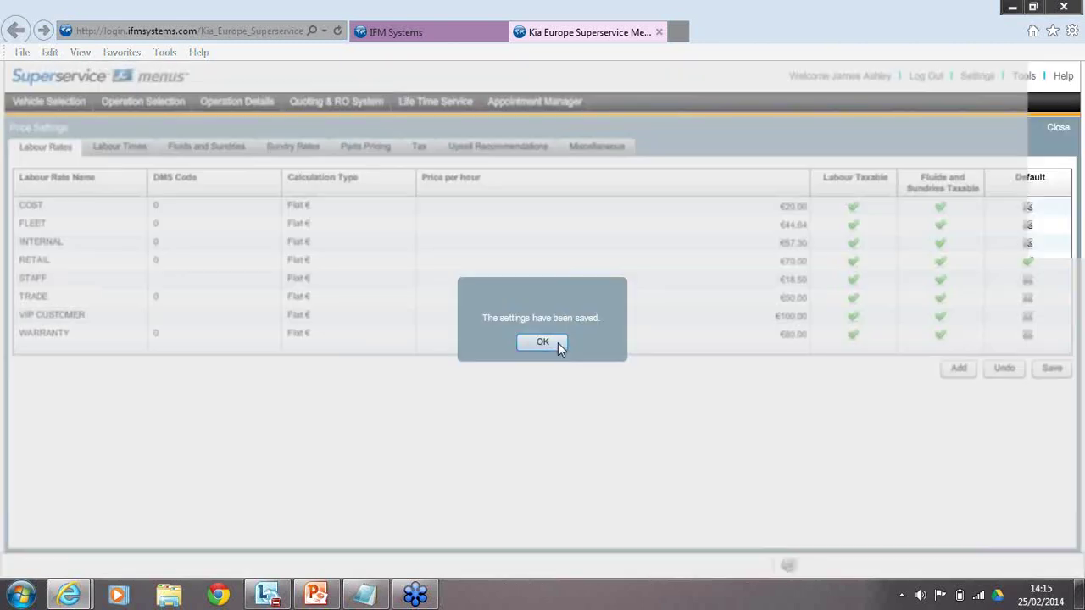
{"action": "left_click", "coordinate": [557, 342]}
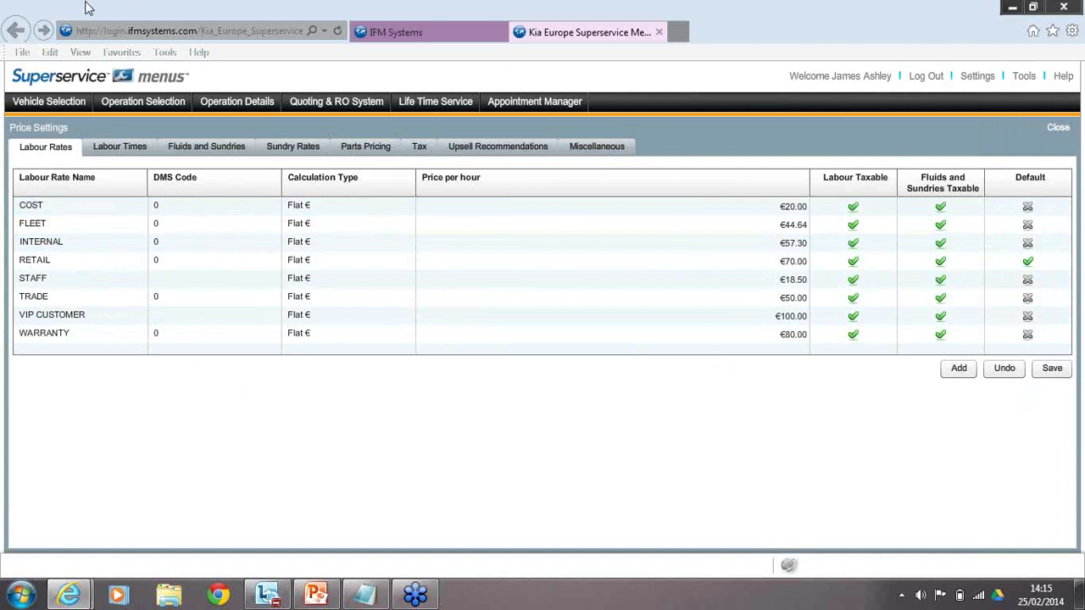
Glance at Labour Times, then open Fluids and Sundries and select the MO13 Engine Oil (CH-4) row.
{"action": "left_click", "coordinate": [136, 152]}
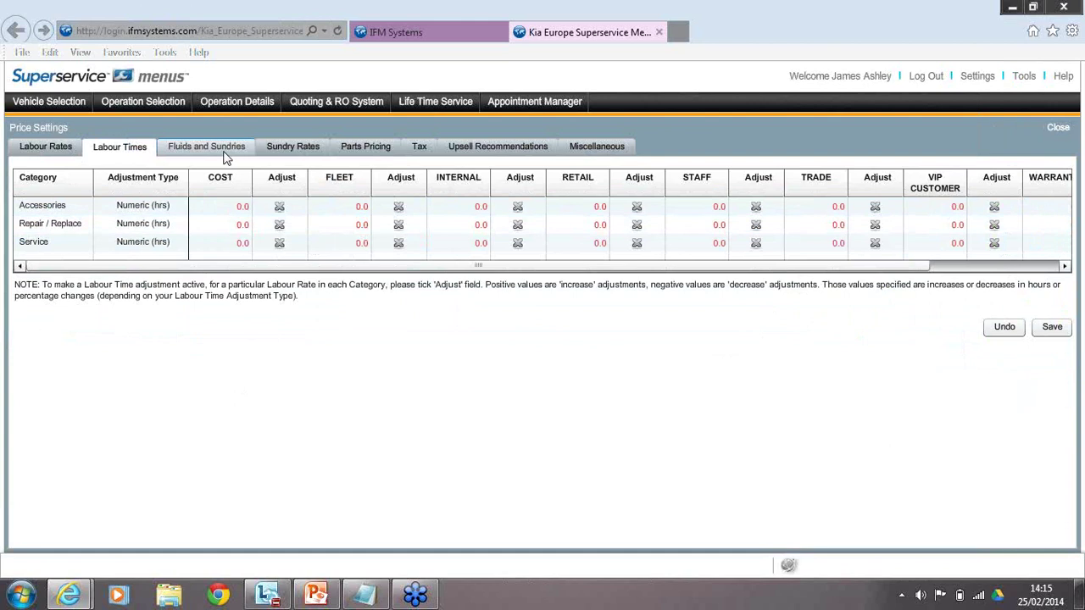
{"action": "left_click", "coordinate": [228, 151]}
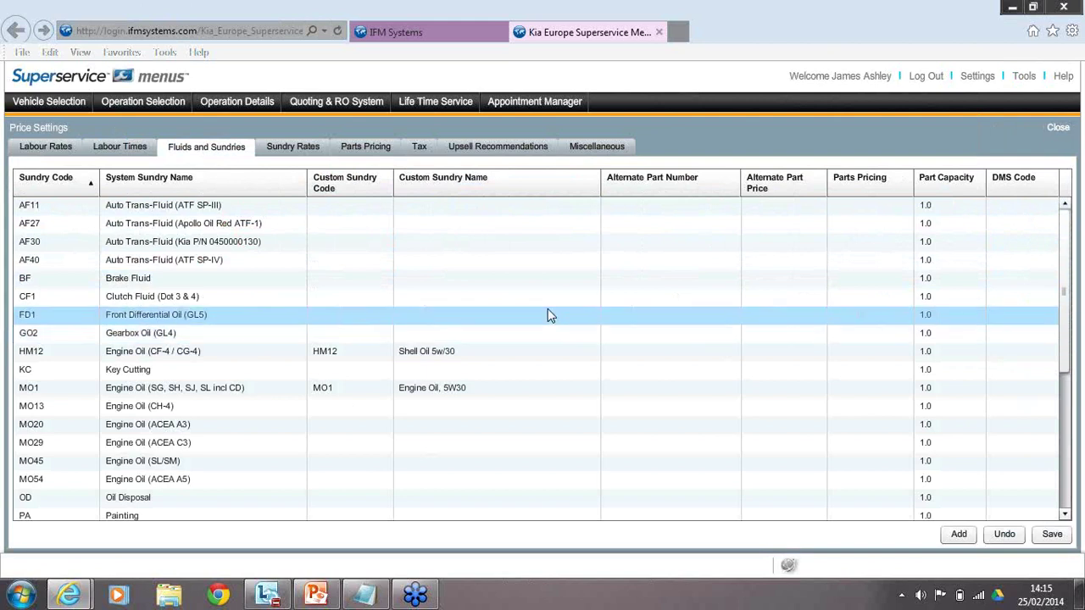
{"action": "scroll", "coordinate": [564, 283], "scroll_direction": "down", "scroll_amount": 1}
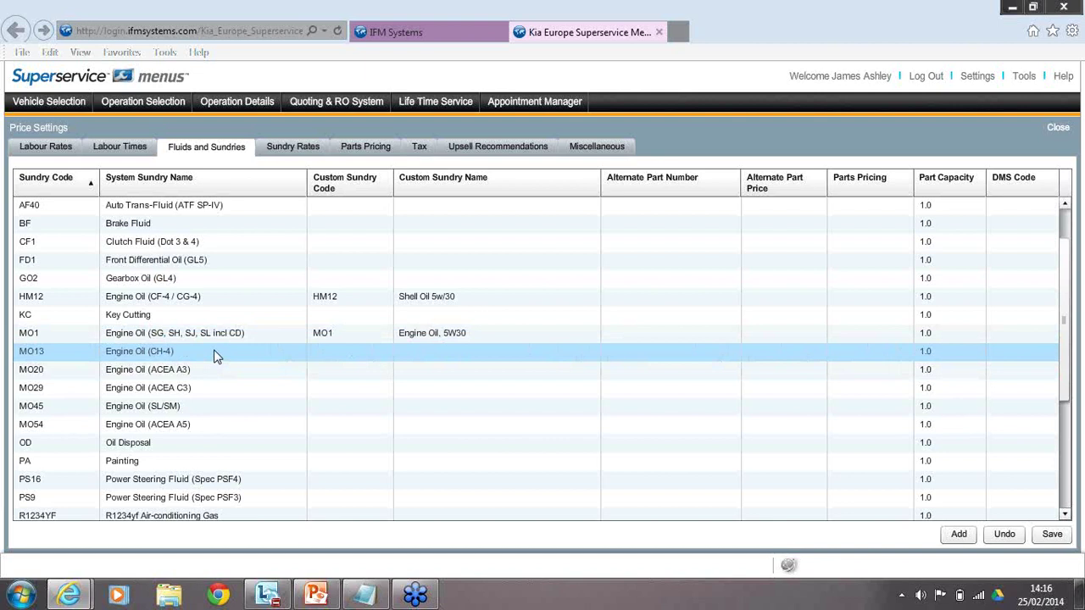
{"action": "left_click", "coordinate": [215, 351]}
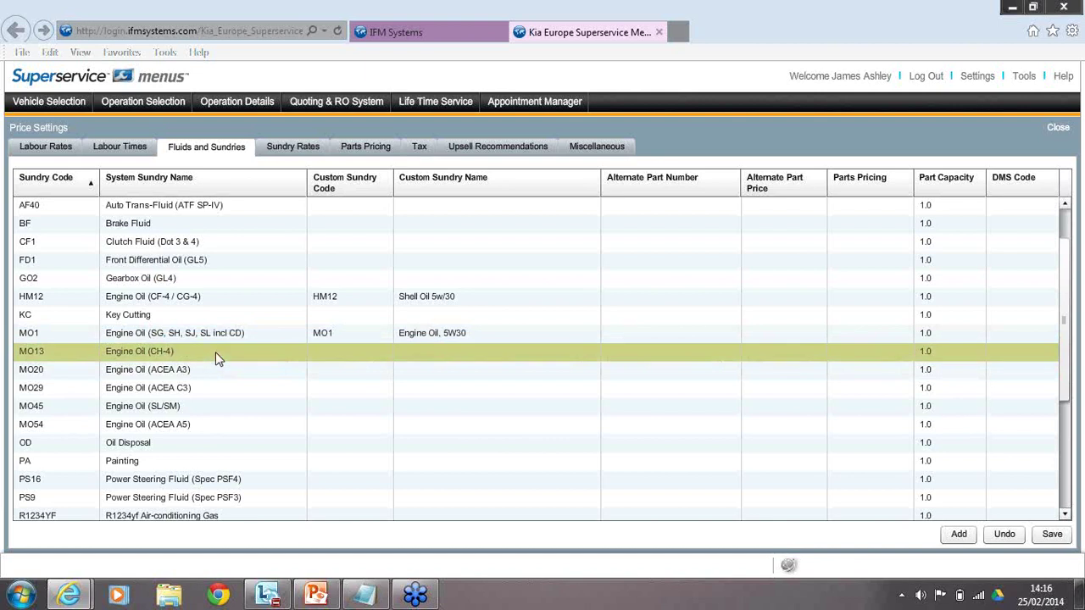
Rename sundry MO13 from 'Engine Oil (CH-4)' to 'Engine Oil Mobil 5/30' and confirm.
{"action": "double_click", "coordinate": [215, 352]}
{"action": "left_click_drag", "start_coordinate": [502, 235], "coordinate": [469, 254]}
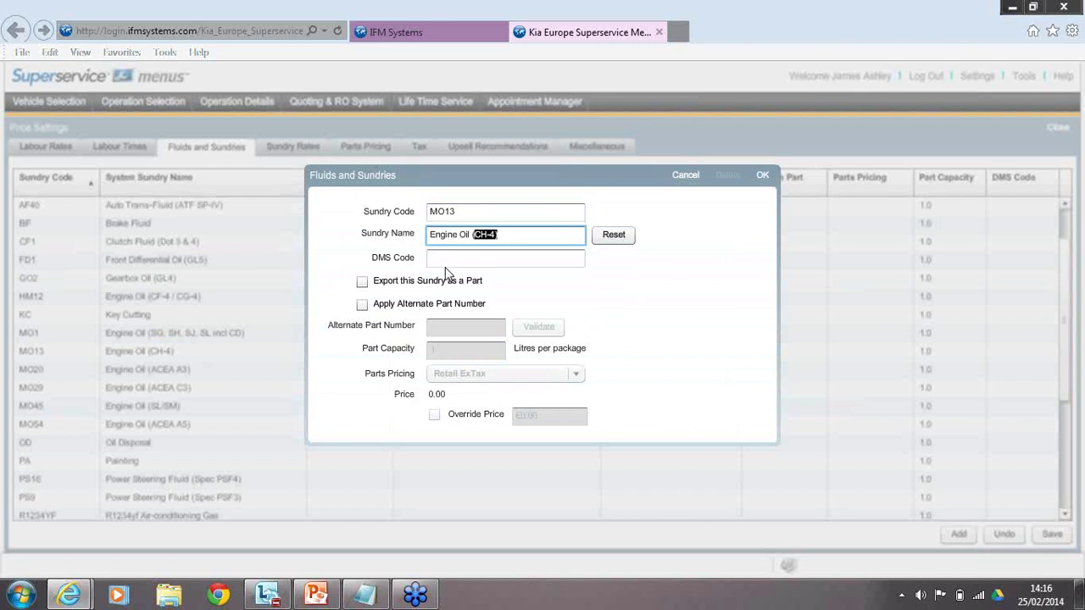
{"action": "left_click", "coordinate": [536, 237]}
{"action": "key", "text": "BackSpace"}
{"action": "key", "text": "BackSpace"}
{"action": "key", "text": "BackSpace"}
{"action": "key", "text": "BackSpace"}
{"action": "key", "text": "BackSpace"}
{"action": "type", "text": "M"}
{"action": "left_click", "coordinate": [763, 180]}
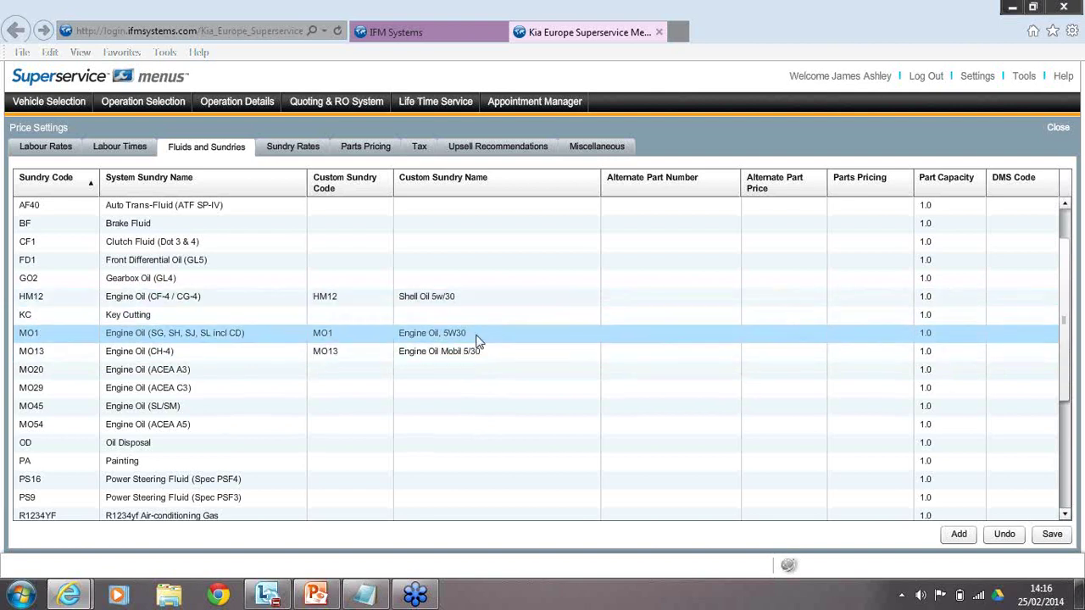
{"action": "double_click", "coordinate": [515, 356]}
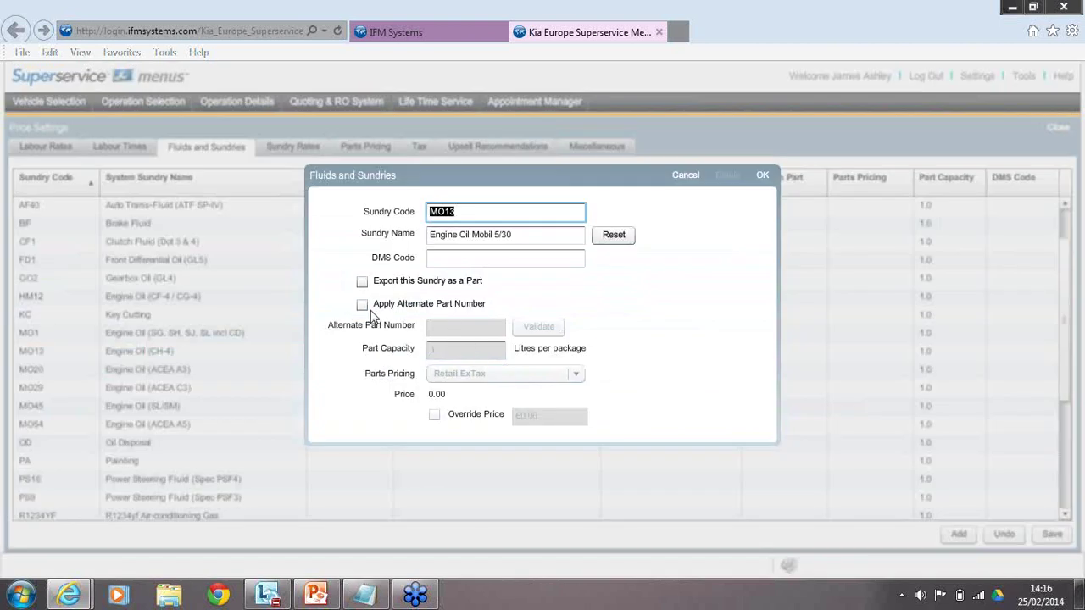
{"action": "left_click", "coordinate": [360, 317]}
{"action": "left_click", "coordinate": [482, 213]}
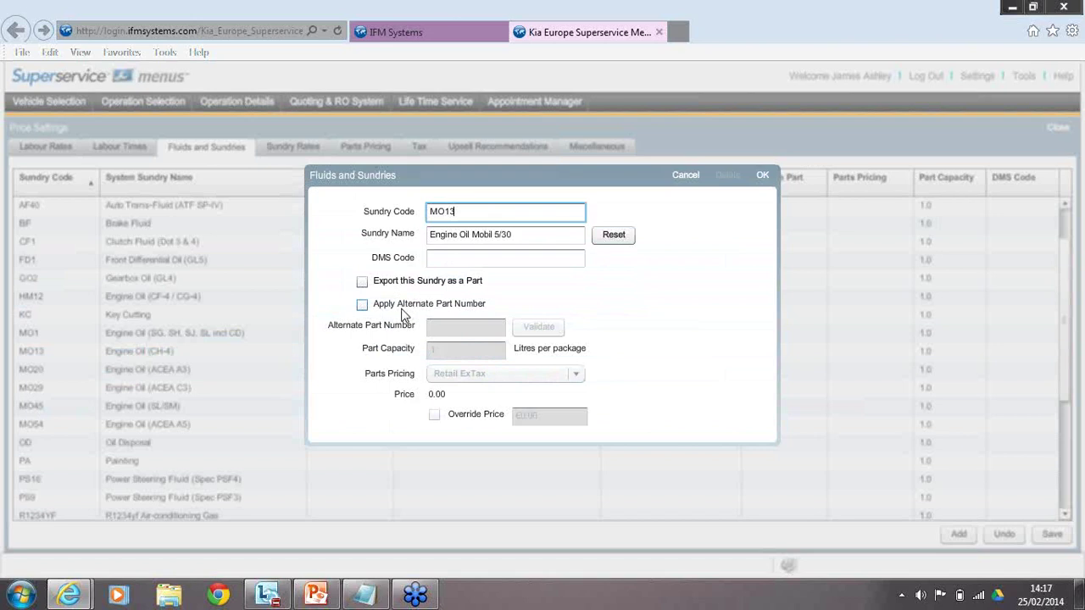
{"action": "double_click", "coordinate": [449, 211]}
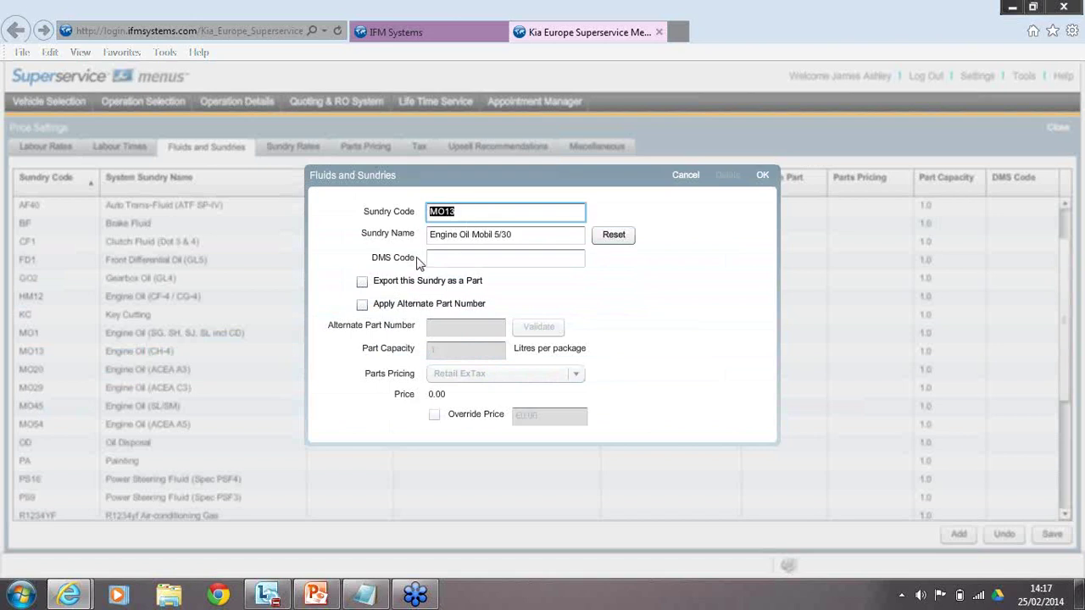
{"action": "left_click", "coordinate": [362, 305]}
{"action": "left_click", "coordinate": [445, 326]}
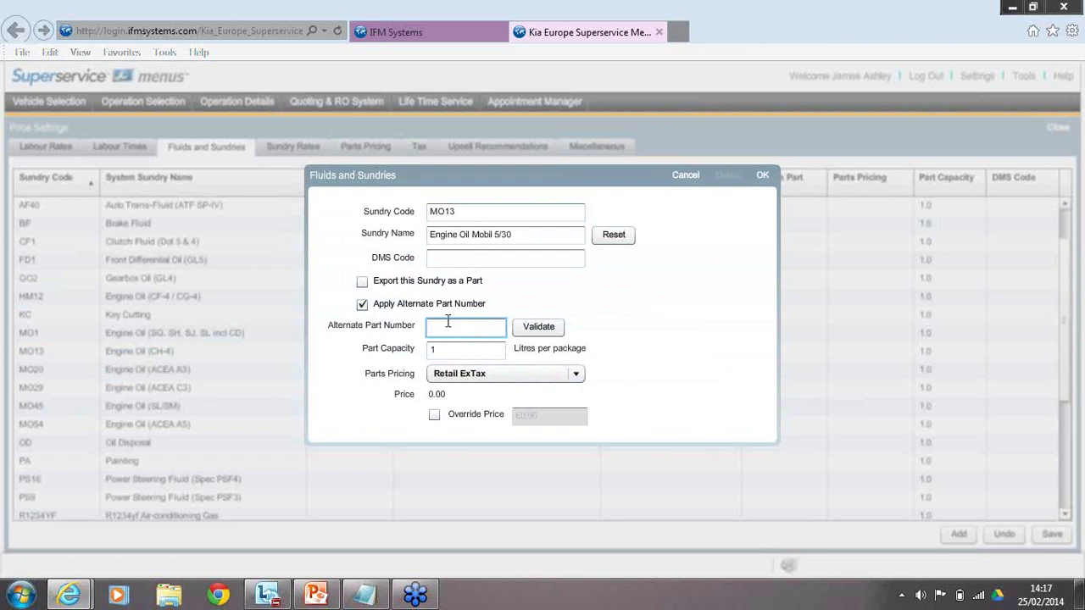
{"action": "left_click", "coordinate": [531, 235]}
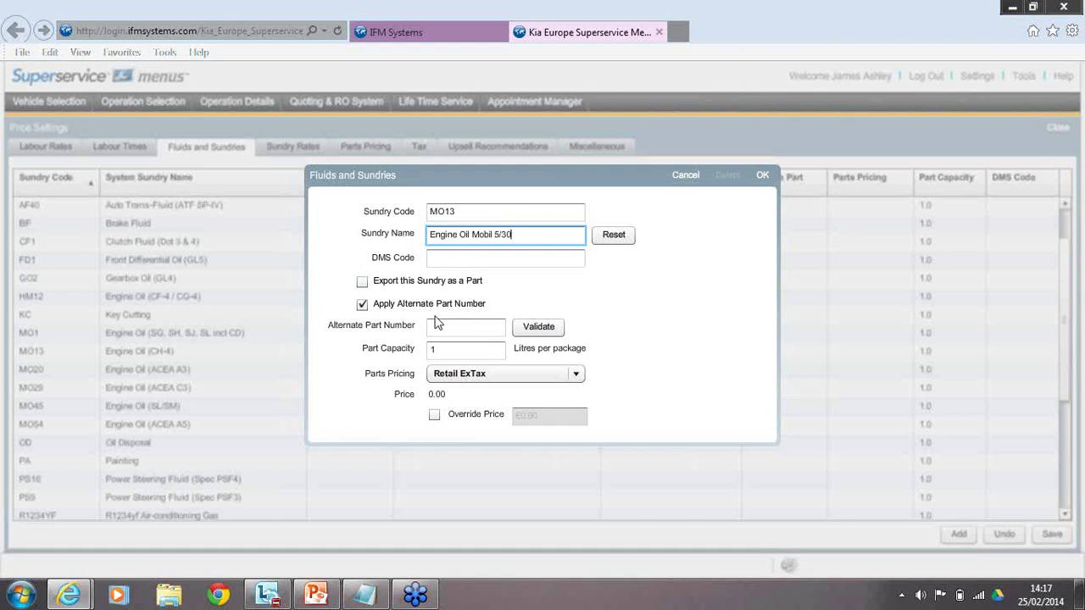
{"action": "left_click", "coordinate": [689, 180]}
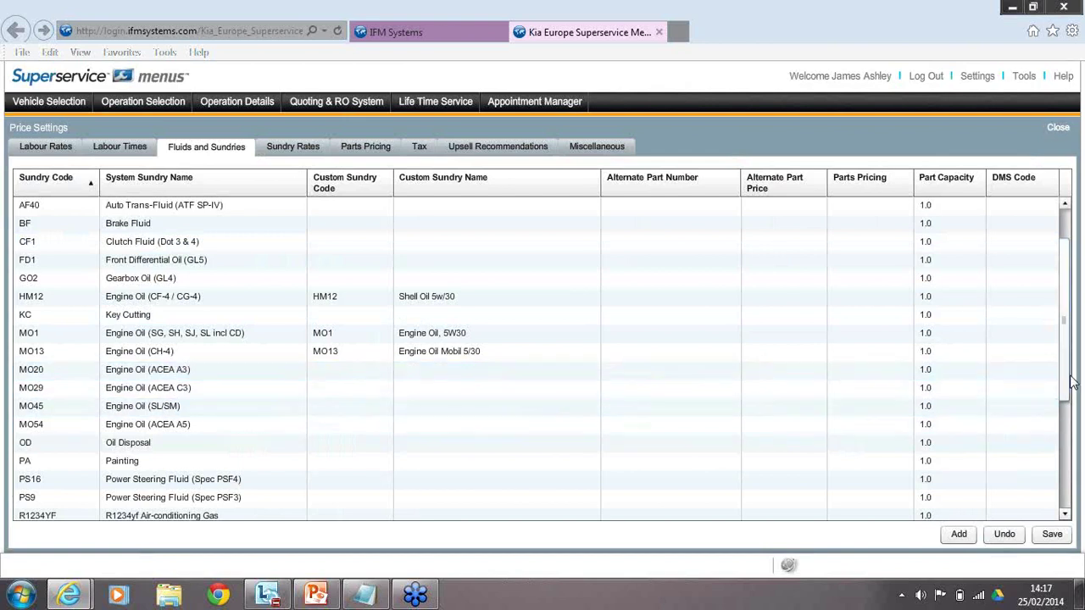
Start a new sundry with code SW, name 'Screen Wash' and DMS code 0.
{"action": "left_click_drag", "start_coordinate": [1063, 396], "coordinate": [1058, 447]}
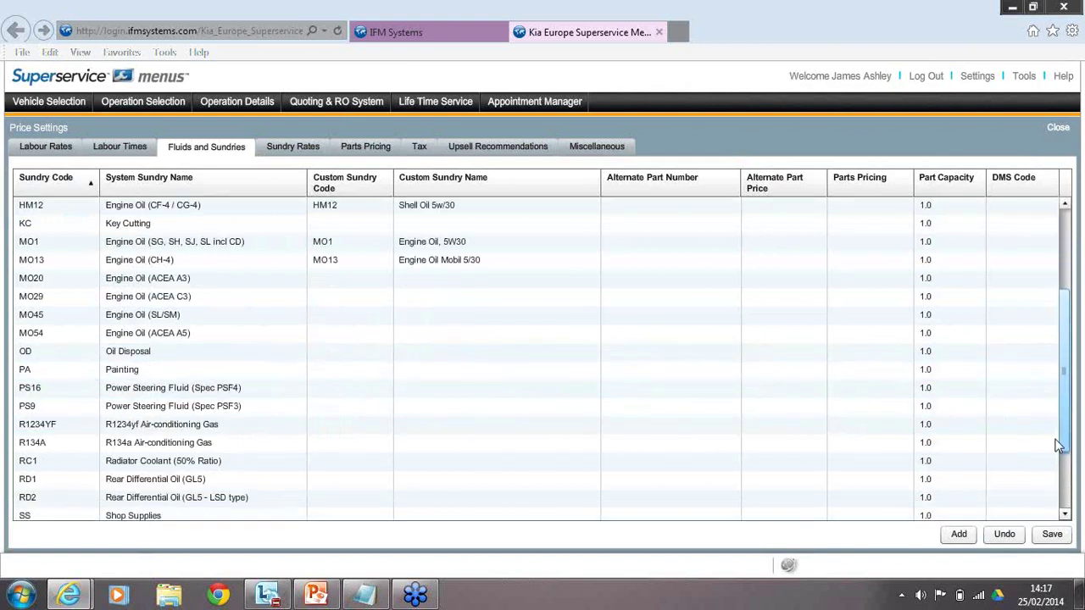
{"action": "scroll", "coordinate": [1058, 446], "scroll_direction": "down", "scroll_amount": 1}
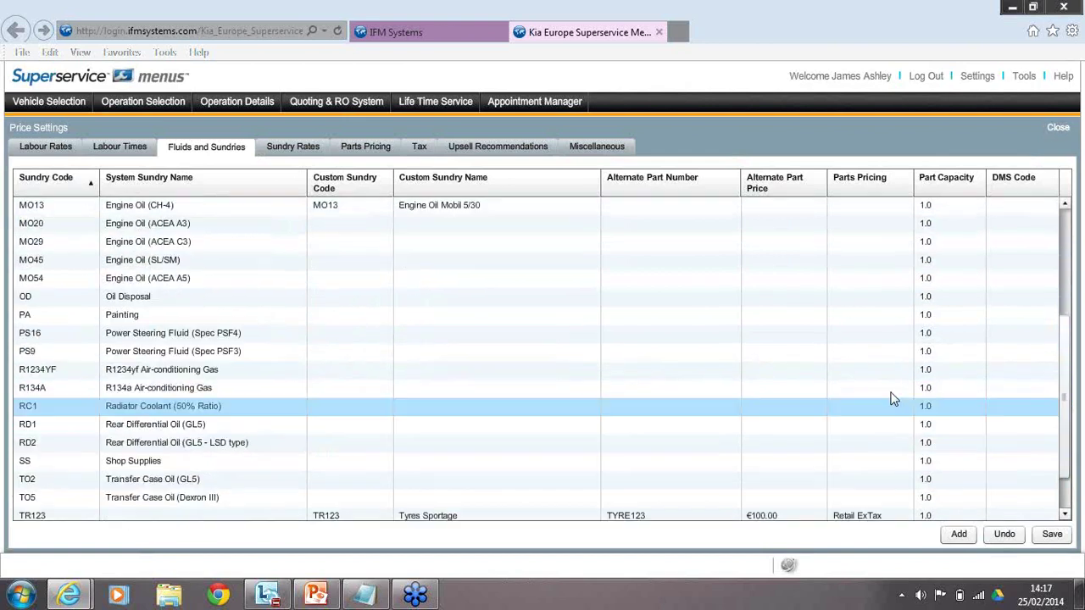
{"action": "left_click", "coordinate": [958, 534]}
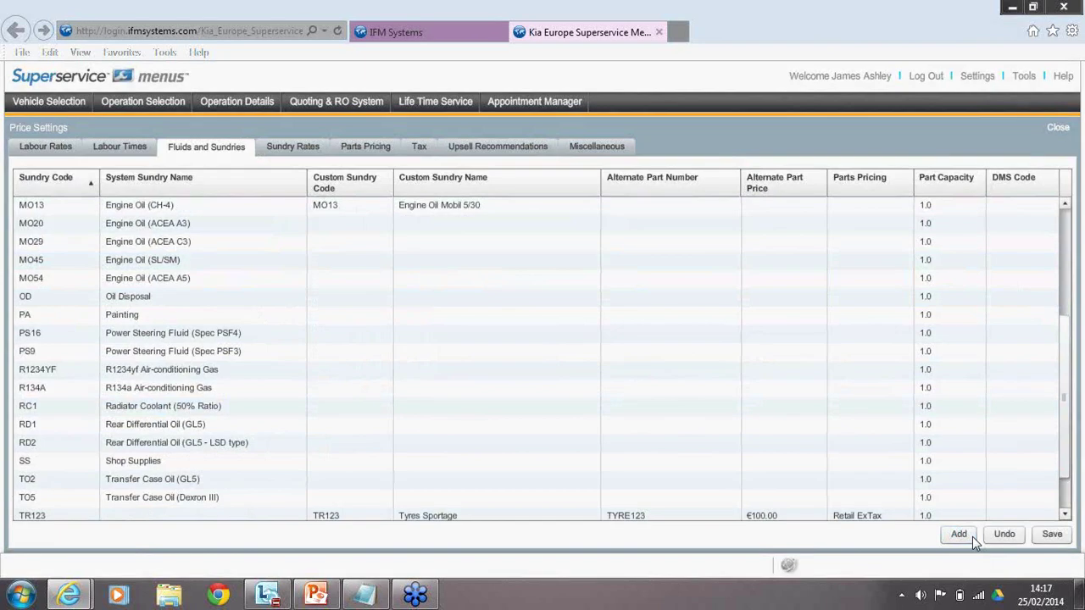
{"action": "type", "text": "SW"}
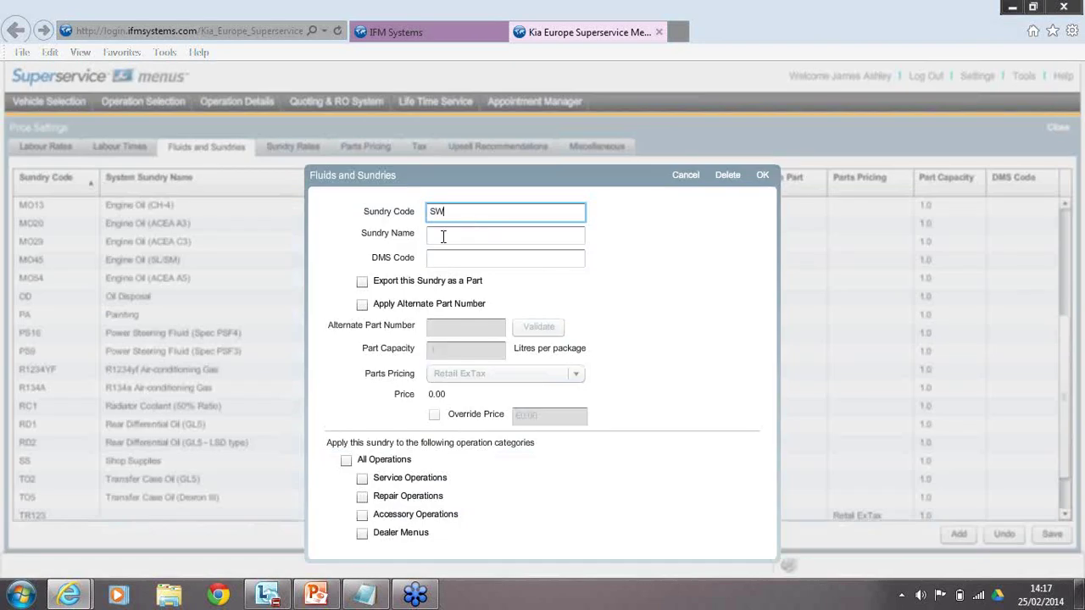
{"action": "left_click", "coordinate": [476, 236]}
{"action": "type", "text": "S"}
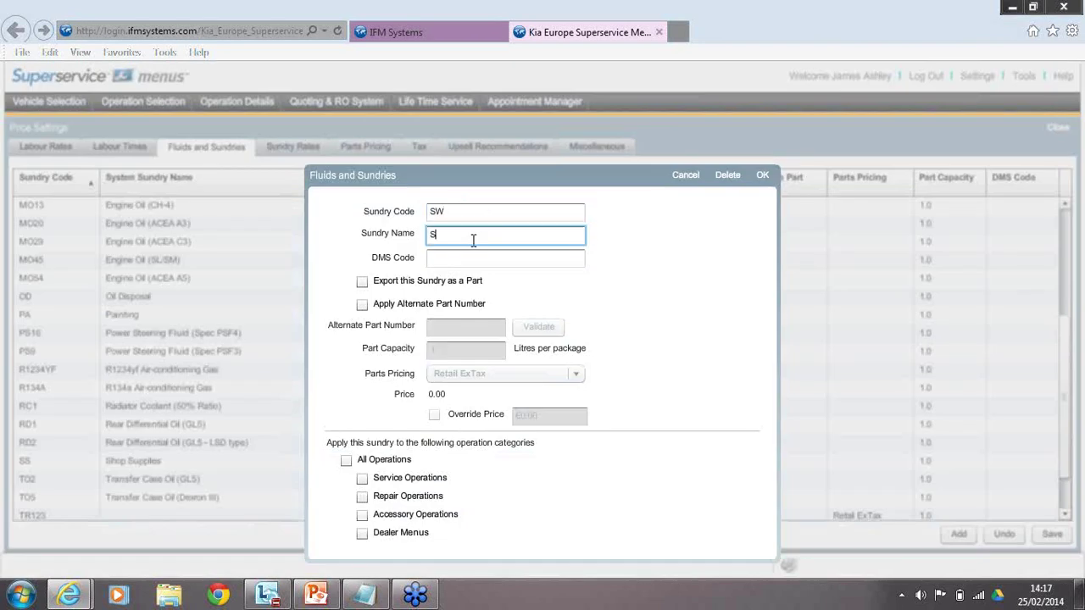
{"action": "type", "text": "creen Wash"}
{"action": "left_click", "coordinate": [477, 257]}
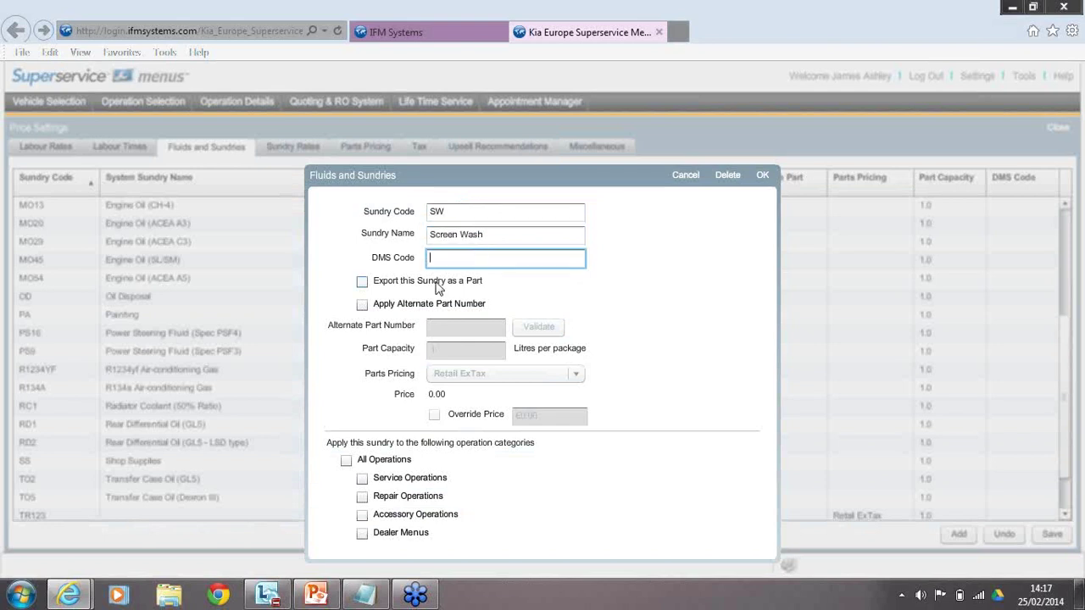
{"action": "type", "text": "0"}
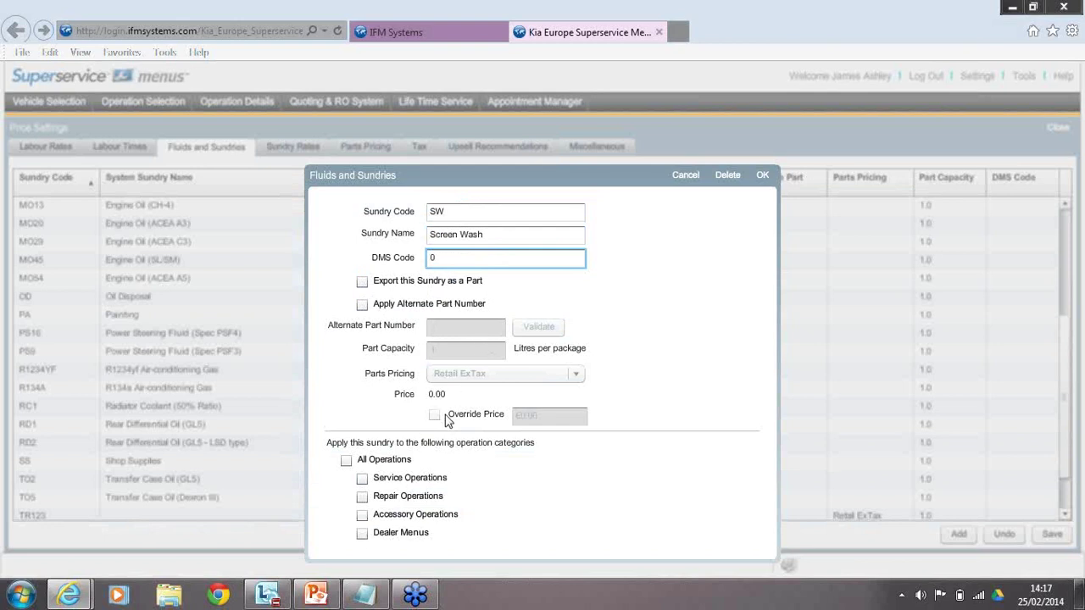
Apply Screen Wash to service operations, recheck its fields, then cancel the unfinished sundry.
{"action": "left_click", "coordinate": [415, 480]}
{"action": "left_click", "coordinate": [415, 479]}
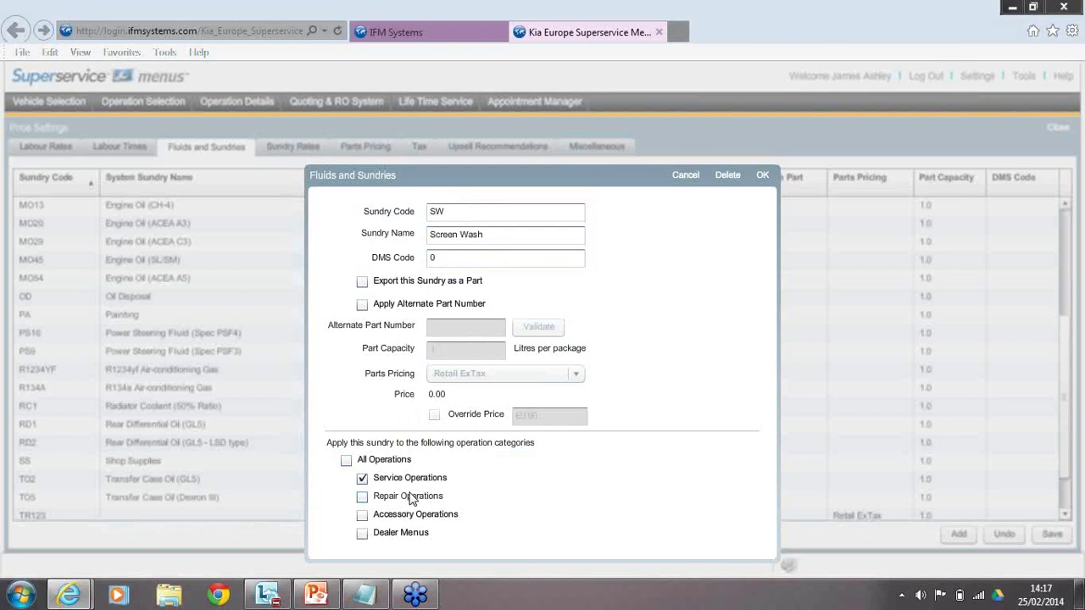
{"action": "left_click", "coordinate": [480, 260]}
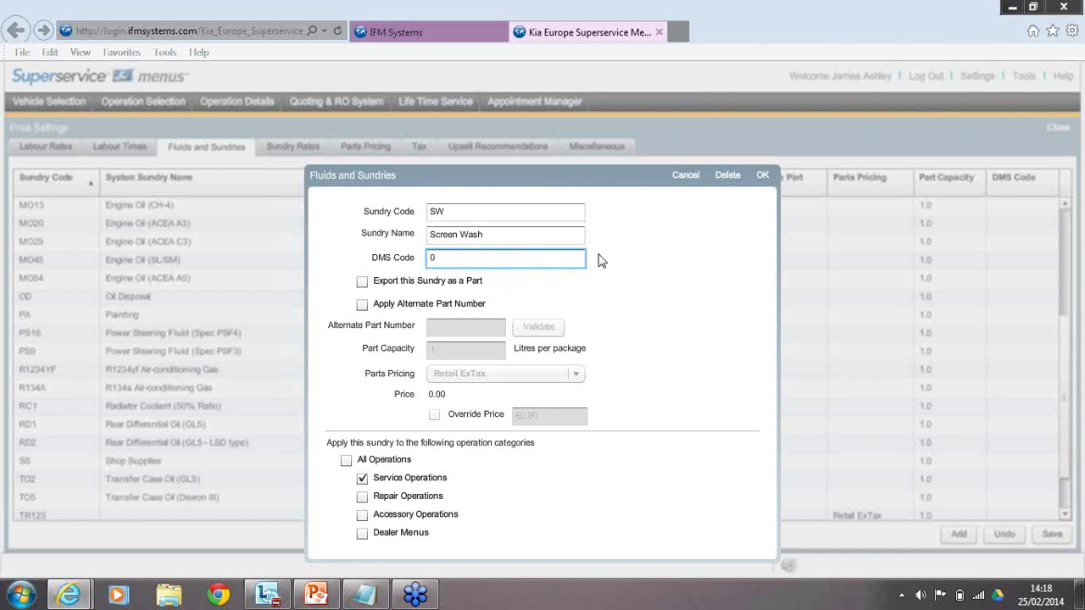
{"action": "left_click", "coordinate": [544, 236]}
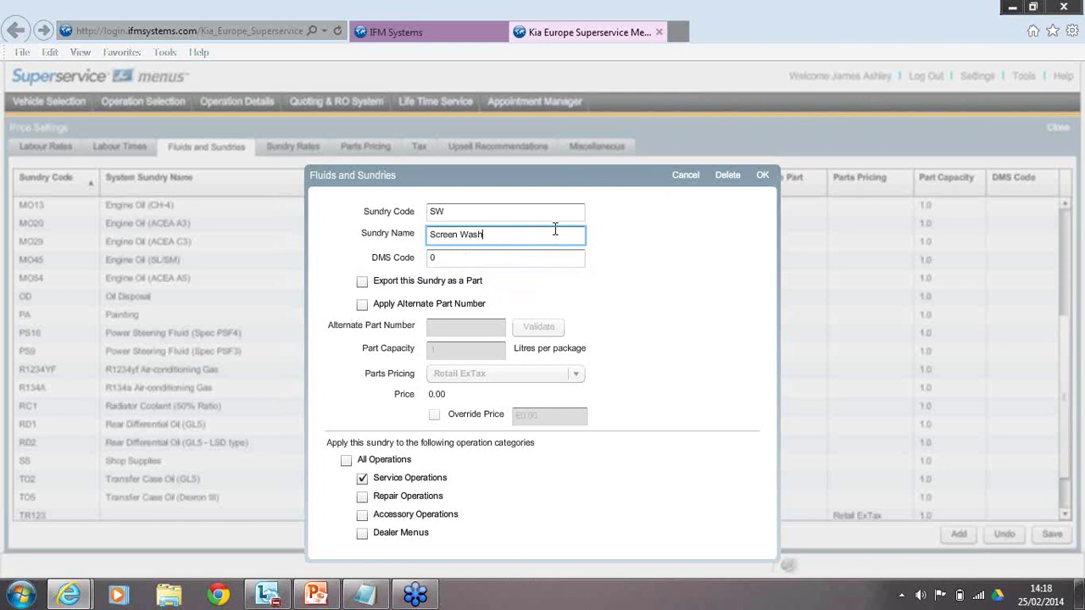
{"action": "left_click", "coordinate": [459, 256]}
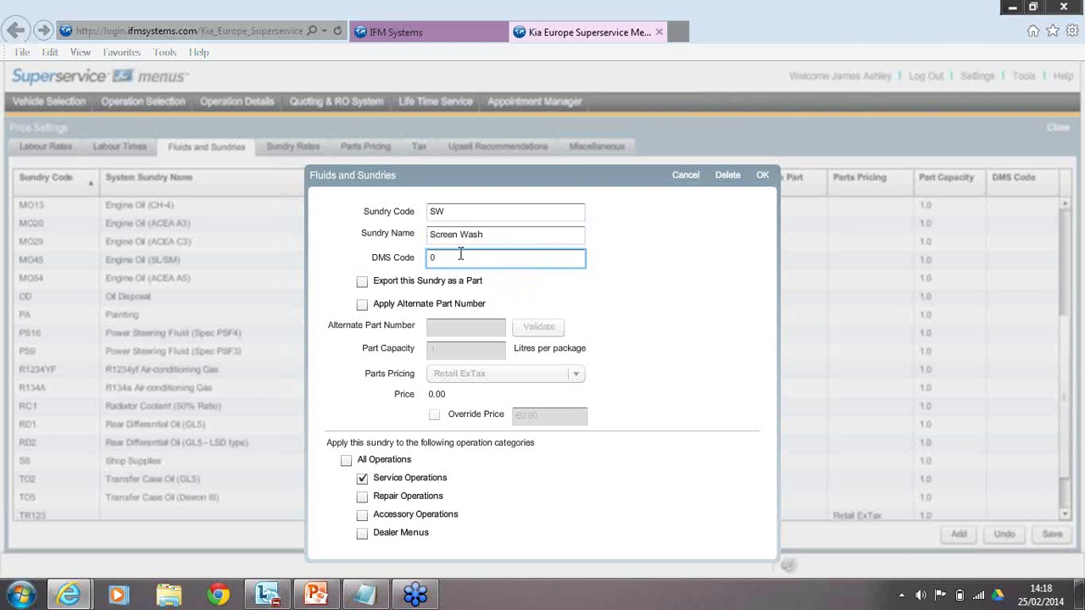
{"action": "left_click", "coordinate": [679, 184]}
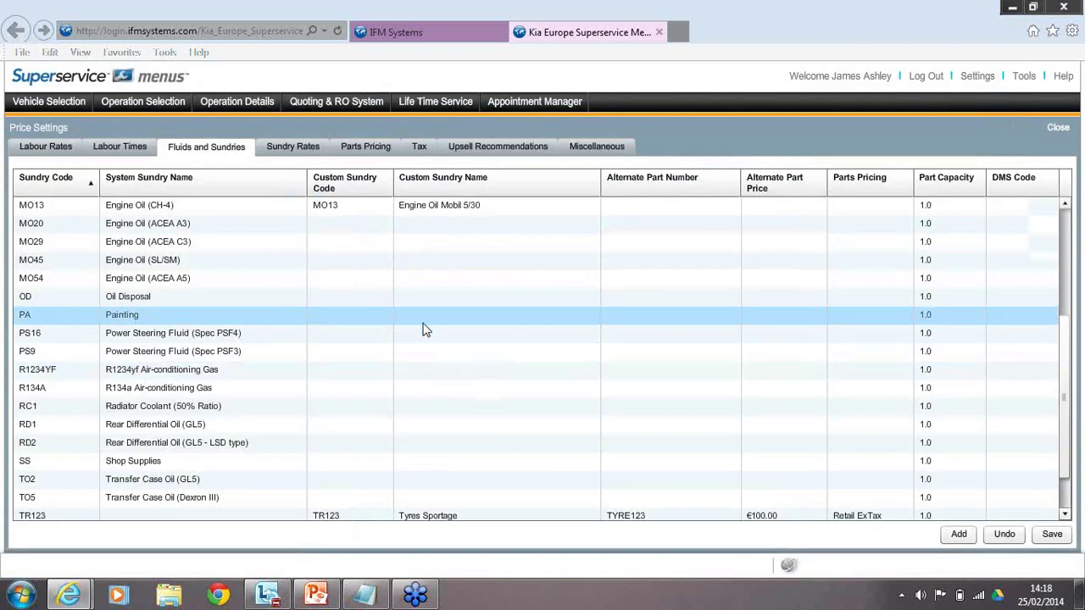
Save the Fluids and Sundries list and dismiss the saved confirmation.
{"action": "scroll", "coordinate": [427, 331], "scroll_direction": "down", "scroll_amount": 1}
{"action": "left_click", "coordinate": [1051, 535]}
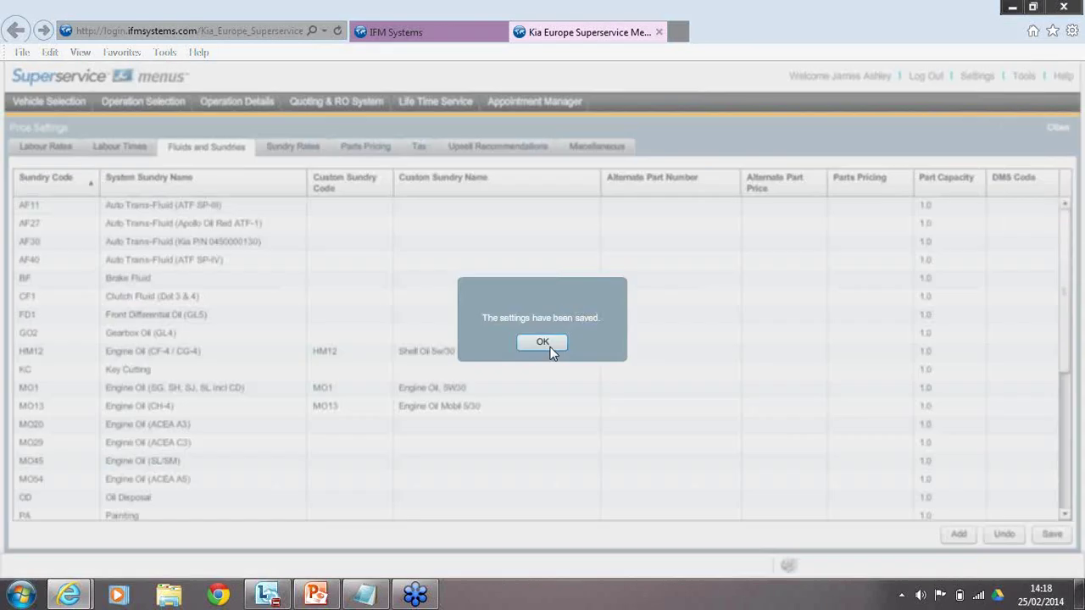
{"action": "left_click", "coordinate": [544, 343]}
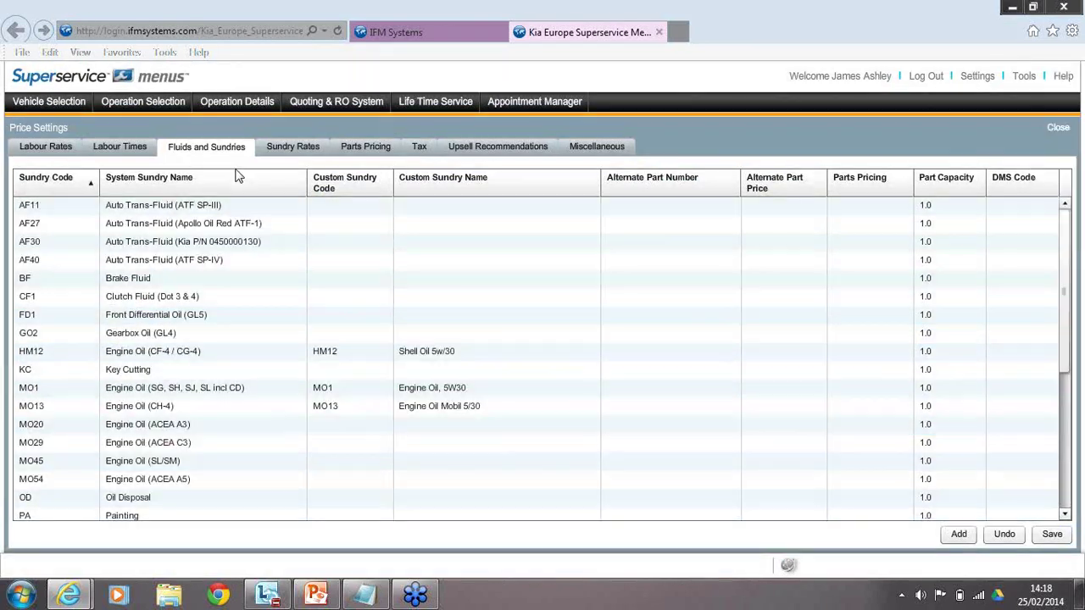
Open the Sundry Rates tab and scroll right to show the FLEET to STAFF columns.
{"action": "left_click", "coordinate": [312, 157]}
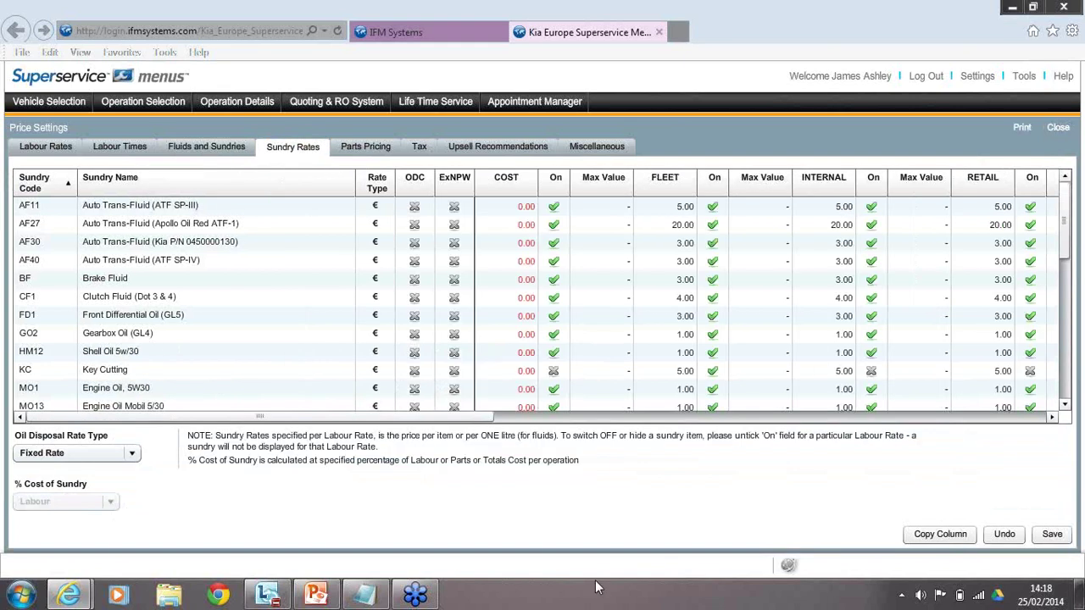
{"action": "scroll", "coordinate": [481, 422], "scroll_direction": "right", "scroll_amount": 2}
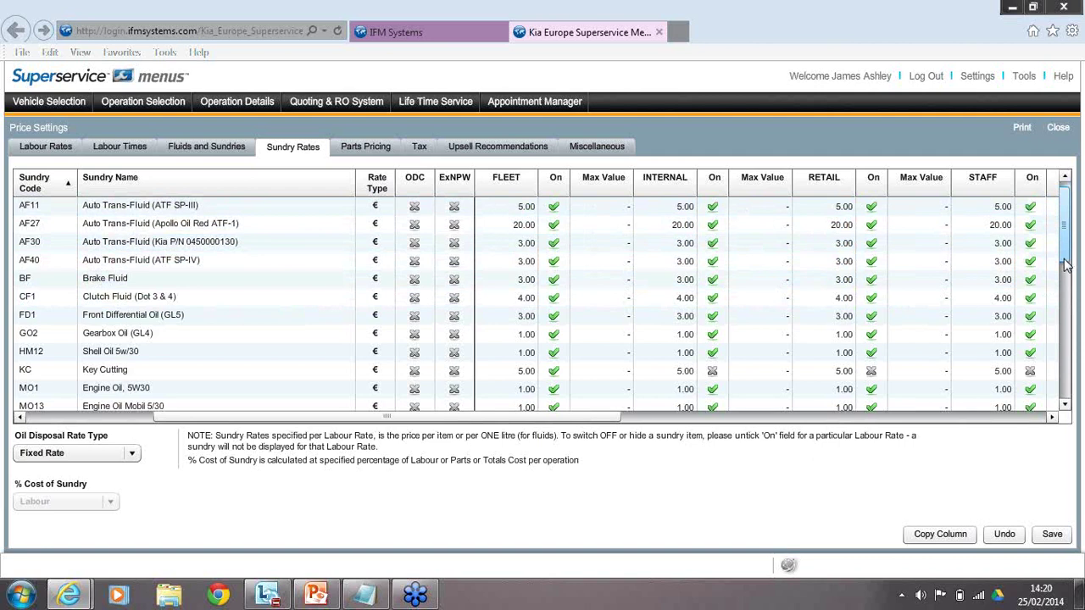
Enter RETAIL sundry rates of 3 for AF11, 4 for AF27 and 5 for AF30.
{"action": "scroll", "coordinate": [1066, 266], "scroll_direction": "down", "scroll_amount": 1}
{"action": "scroll", "coordinate": [839, 216], "scroll_direction": "up", "scroll_amount": 1}
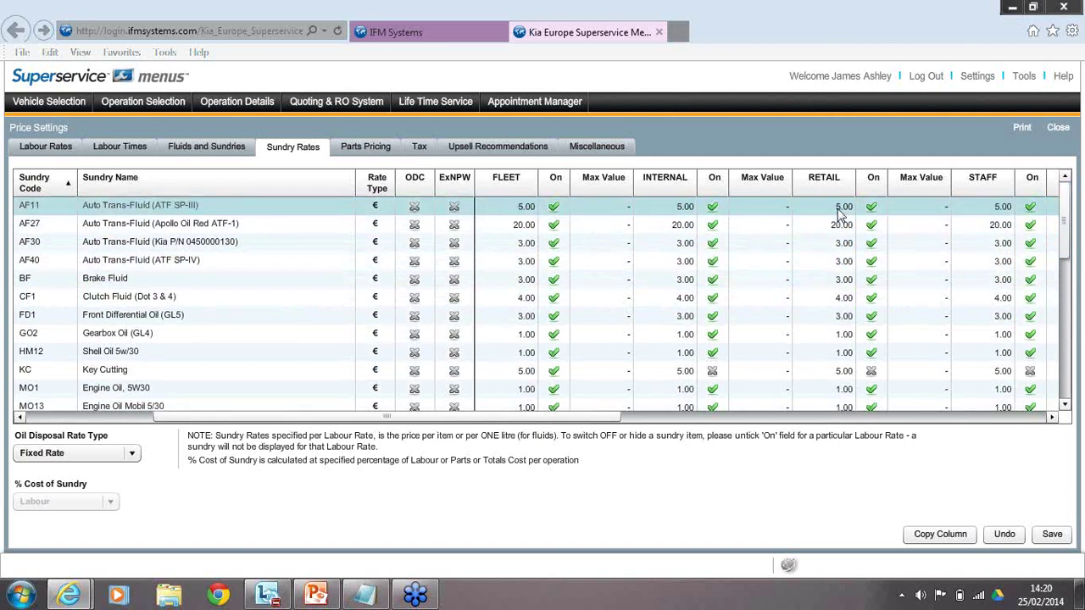
{"action": "left_click", "coordinate": [839, 211]}
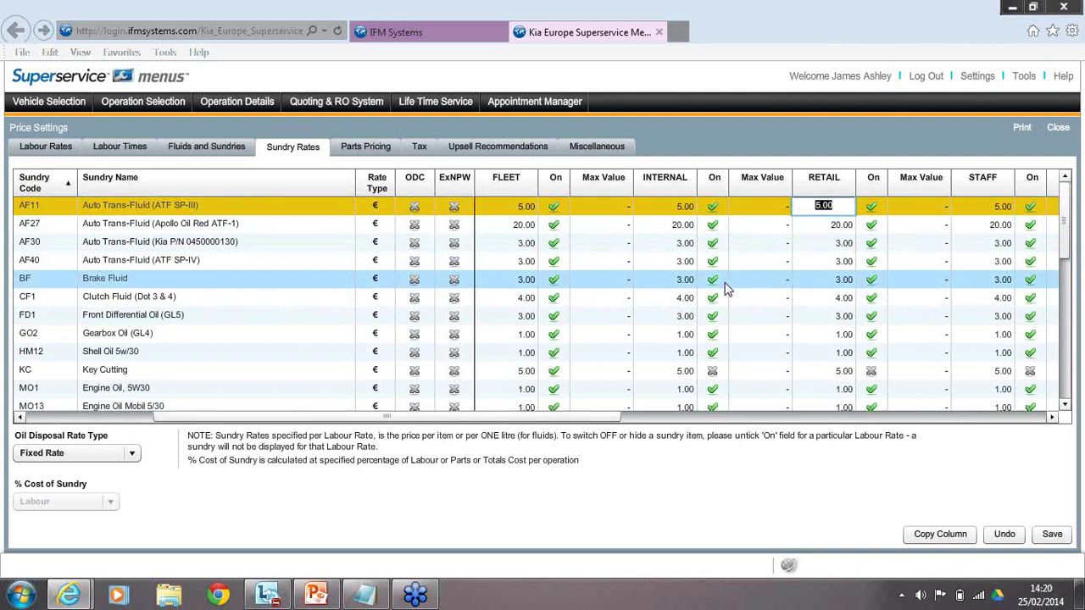
{"action": "type", "text": "3"}
{"action": "key", "text": "Return"}
{"action": "type", "text": "4"}
{"action": "key", "text": "Return"}
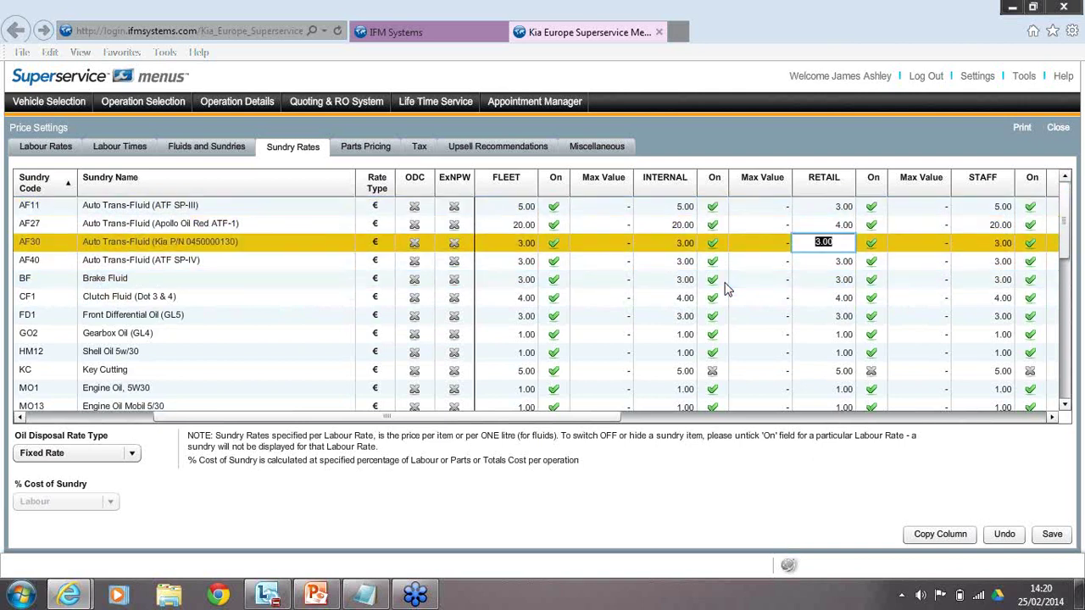
{"action": "type", "text": "5"}
{"action": "key", "text": "Return"}
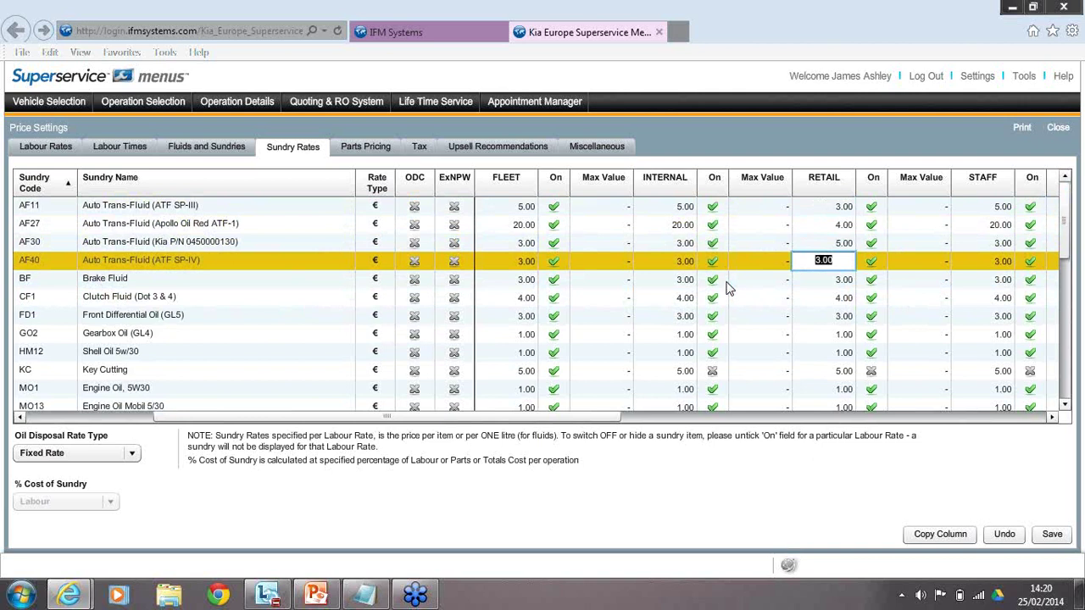
Set MO1's RETAIL sundry rate to 4.00.
{"action": "left_click", "coordinate": [1066, 406]}
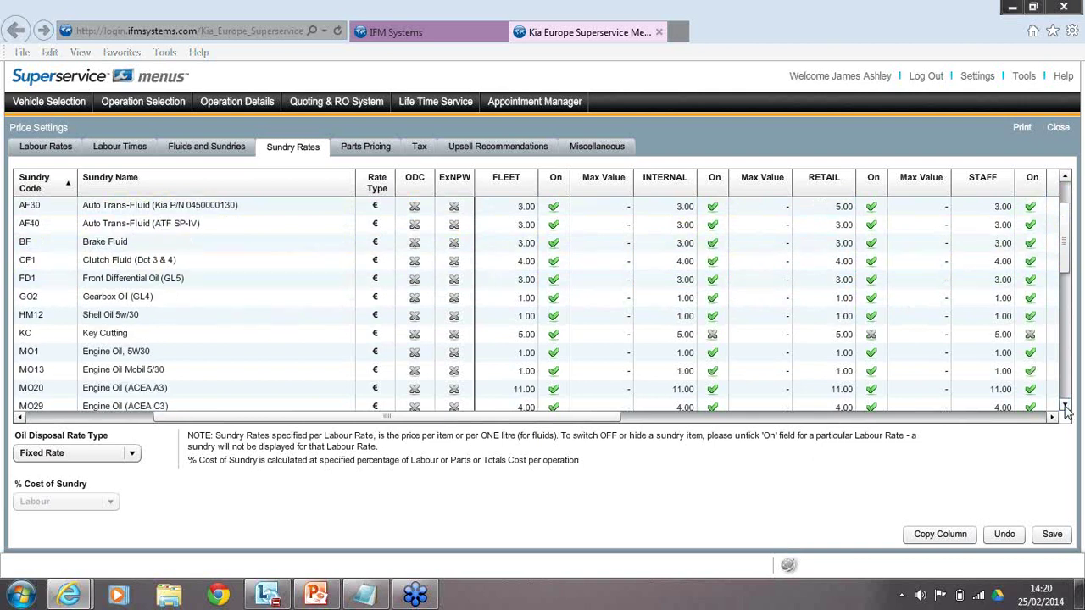
{"action": "left_click", "coordinate": [1066, 406]}
{"action": "left_click", "coordinate": [824, 315]}
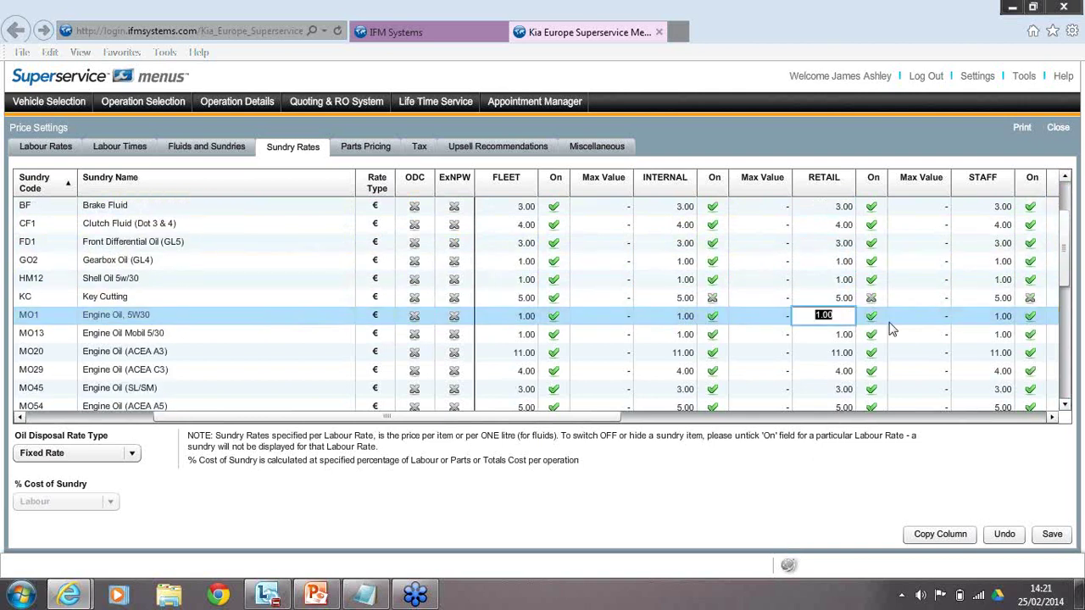
{"action": "type", "text": "4"}
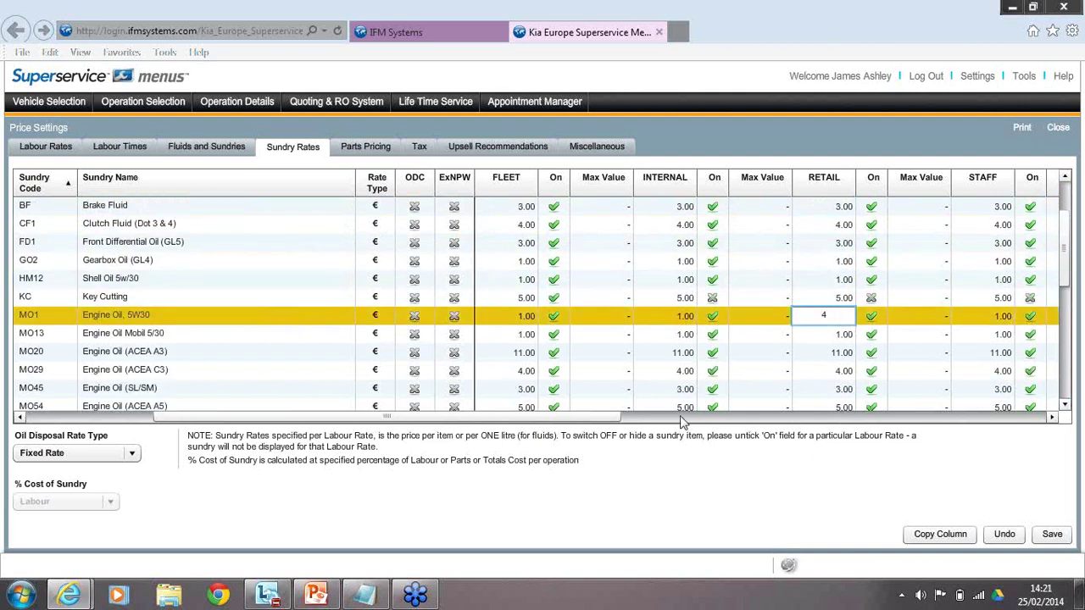
{"action": "key", "text": "Return"}
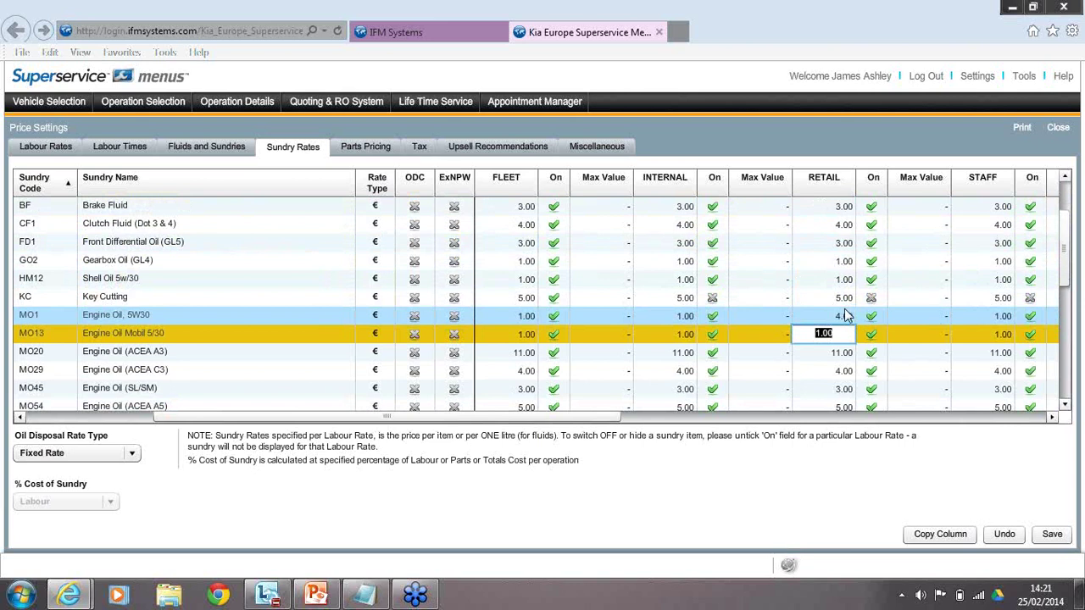
Toggle the RETAIL On checkboxes so Engine Oil 5W30 stays on and Key Cutting is off.
{"action": "left_click", "coordinate": [1065, 279]}
{"action": "left_click_drag", "start_coordinate": [1064, 280], "coordinate": [1064, 297]}
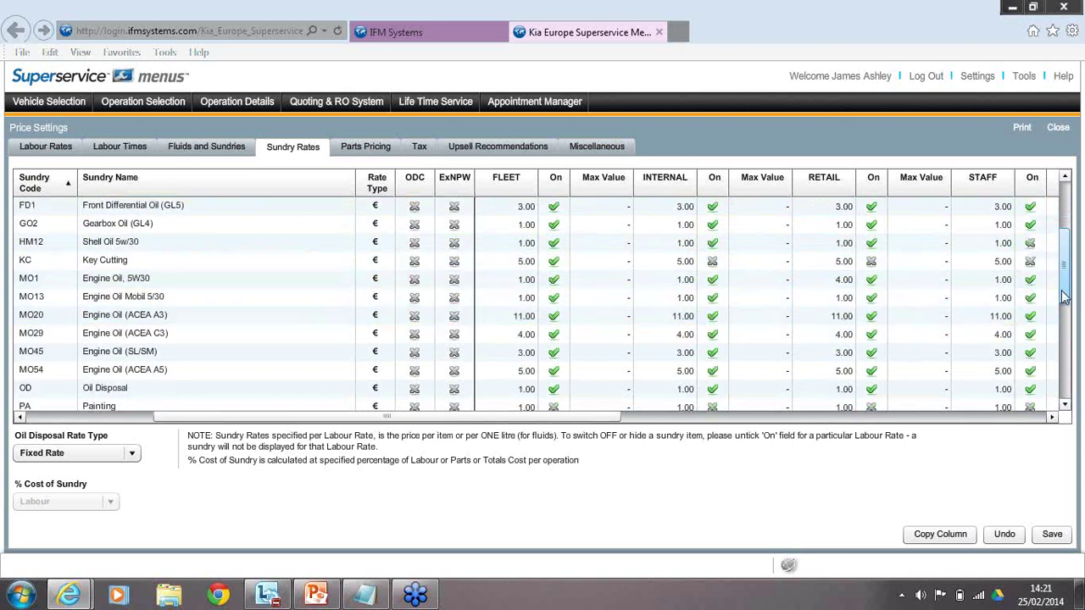
{"action": "scroll", "coordinate": [860, 283], "scroll_direction": "down", "scroll_amount": 1}
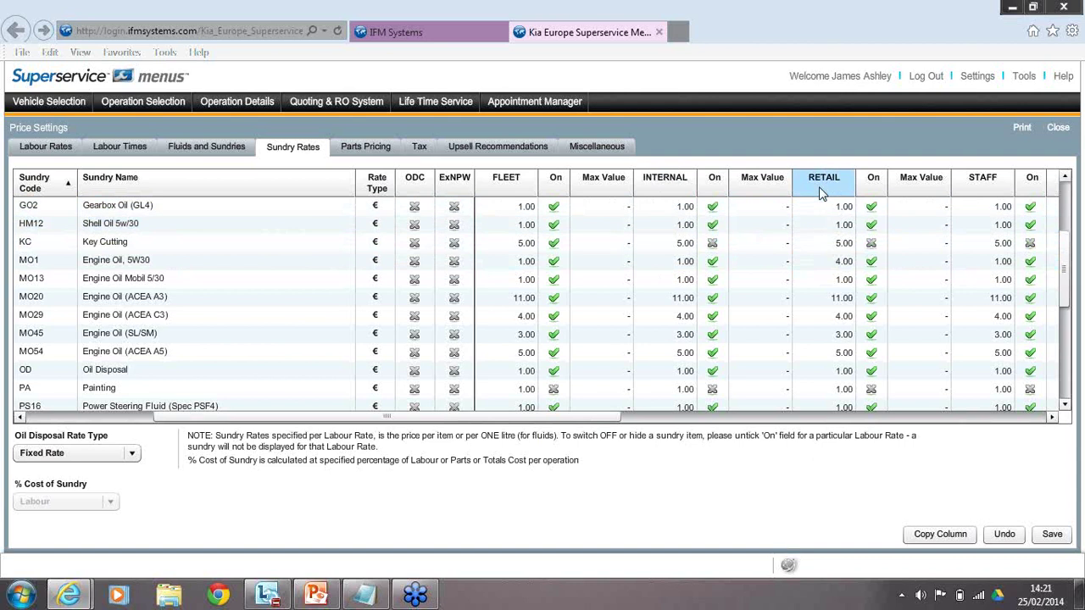
{"action": "left_click", "coordinate": [871, 260]}
{"action": "left_click", "coordinate": [872, 262]}
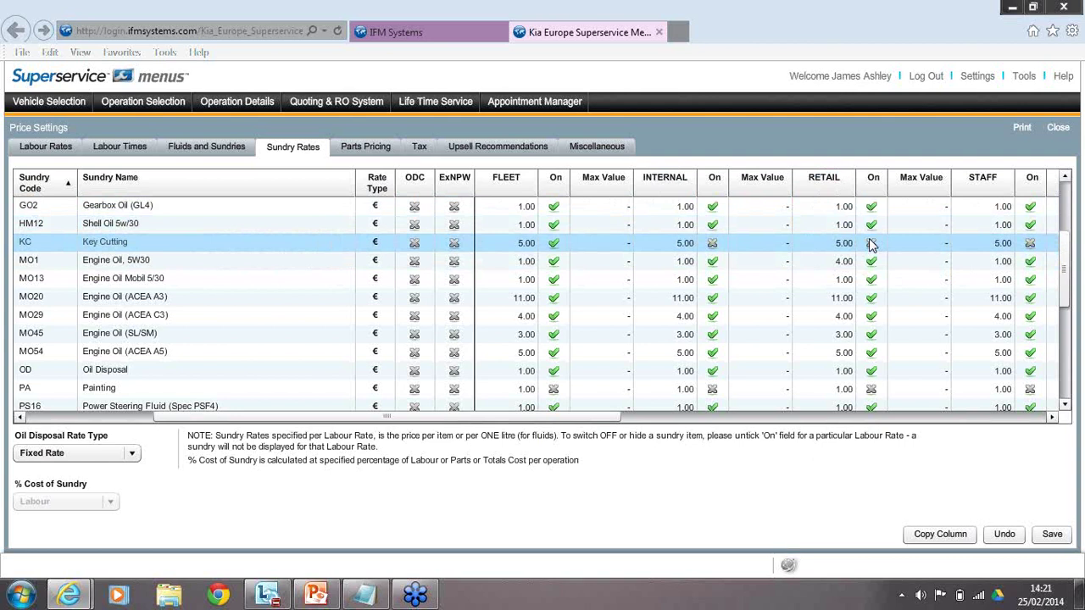
{"action": "left_click", "coordinate": [872, 248]}
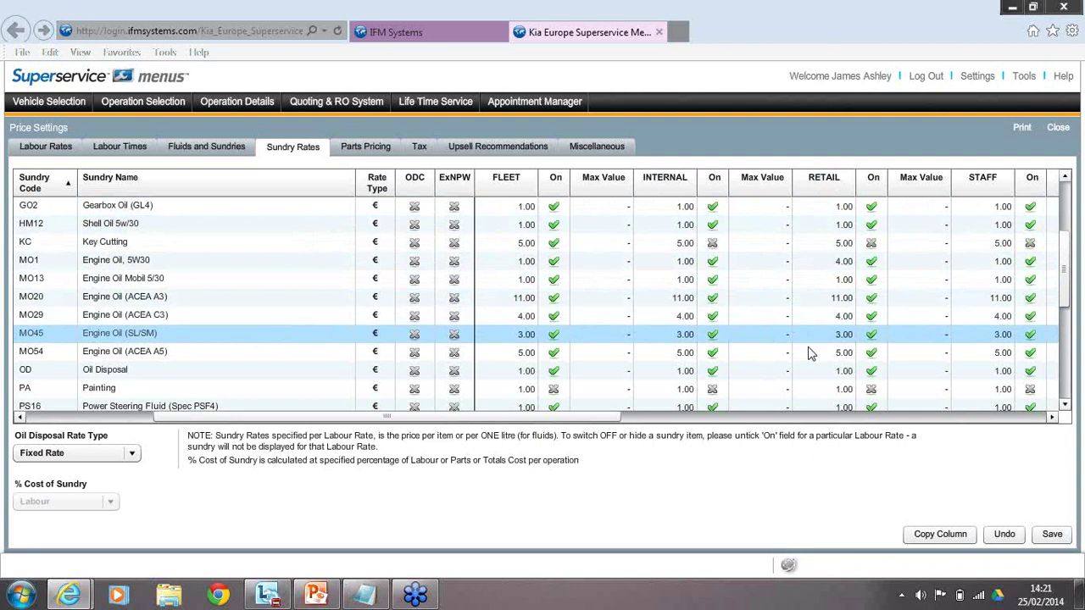
{"action": "left_click", "coordinate": [871, 243]}
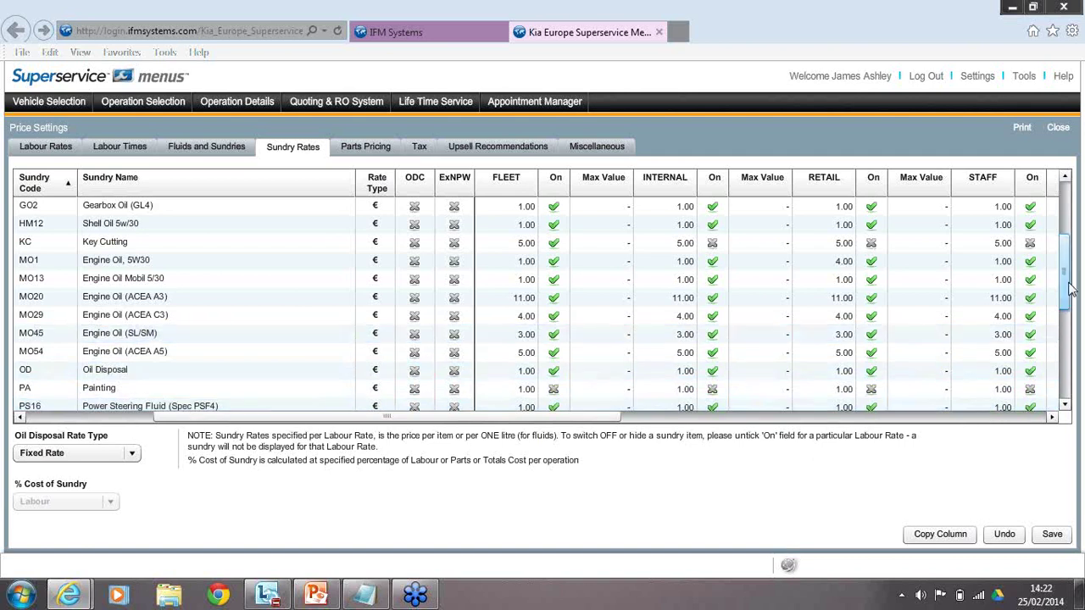
{"action": "left_click_drag", "start_coordinate": [1070, 289], "coordinate": [1070, 302]}
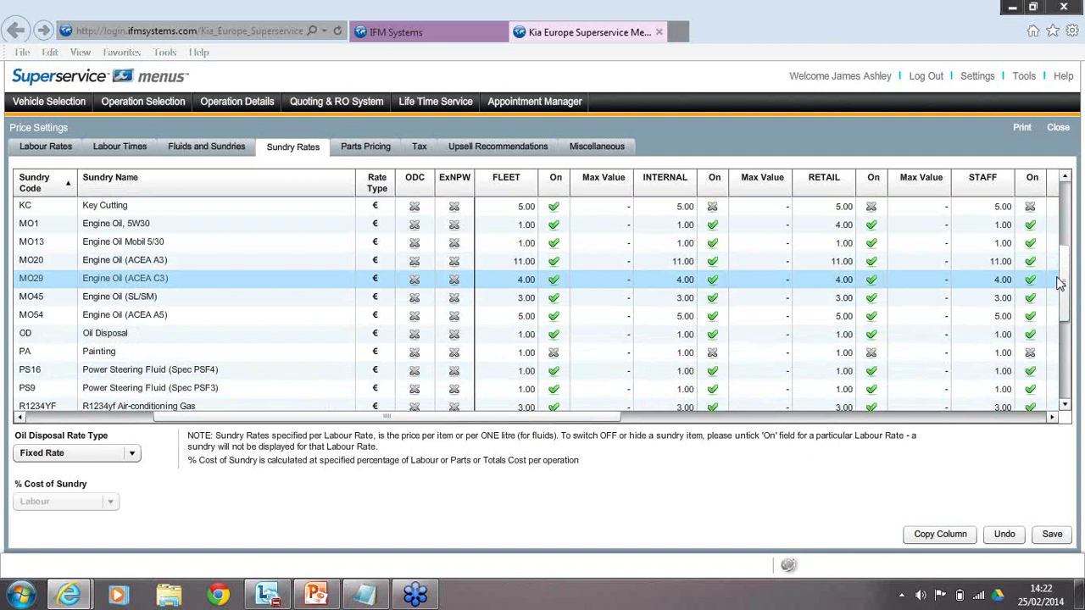
{"action": "scroll", "coordinate": [1060, 284], "scroll_direction": "up", "scroll_amount": 3}
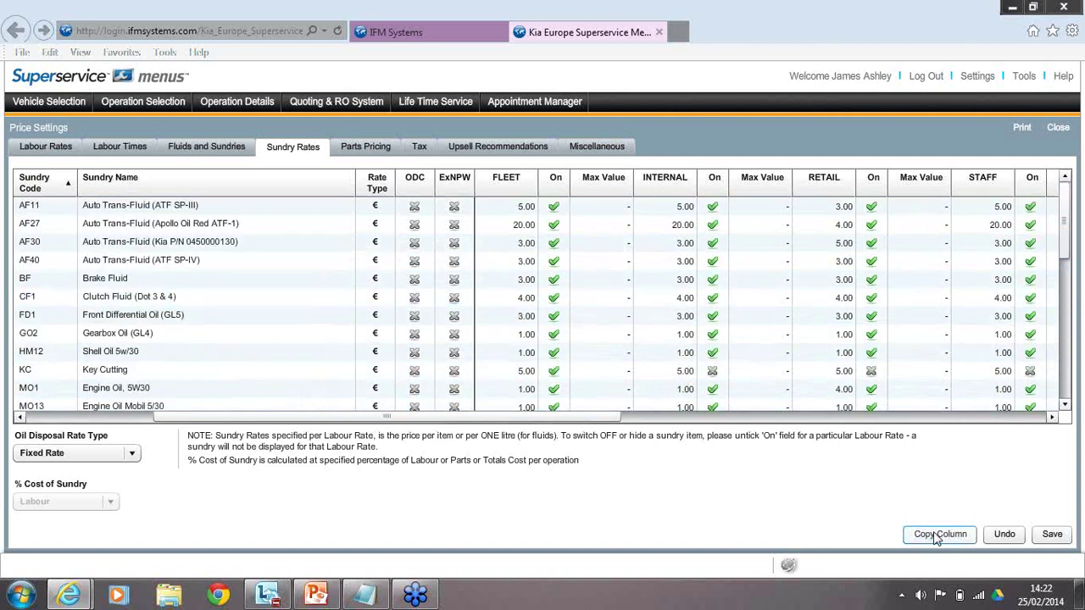
Use Copy Column from RETAIL to FLEET, then close the copy window.
{"action": "left_click", "coordinate": [938, 537]}
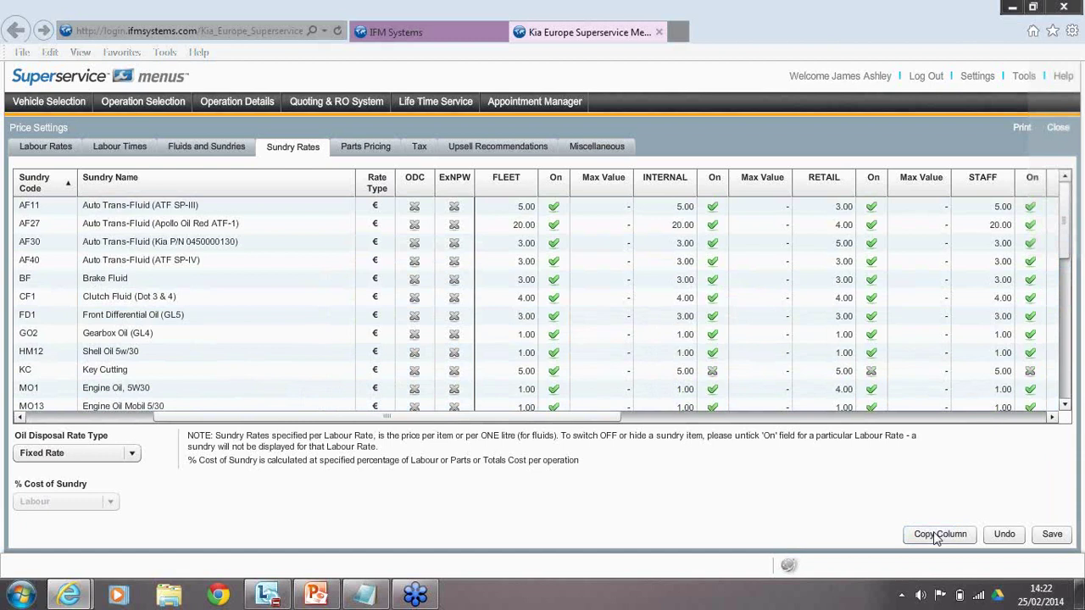
{"action": "left_click", "coordinate": [487, 372]}
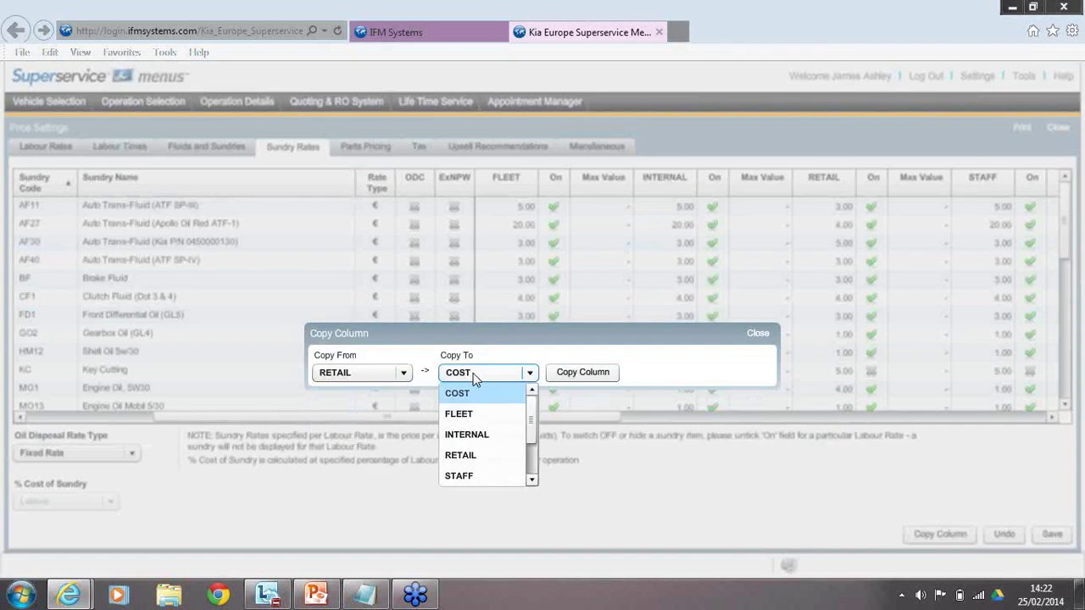
{"action": "left_click", "coordinate": [480, 417]}
{"action": "left_click", "coordinate": [521, 372]}
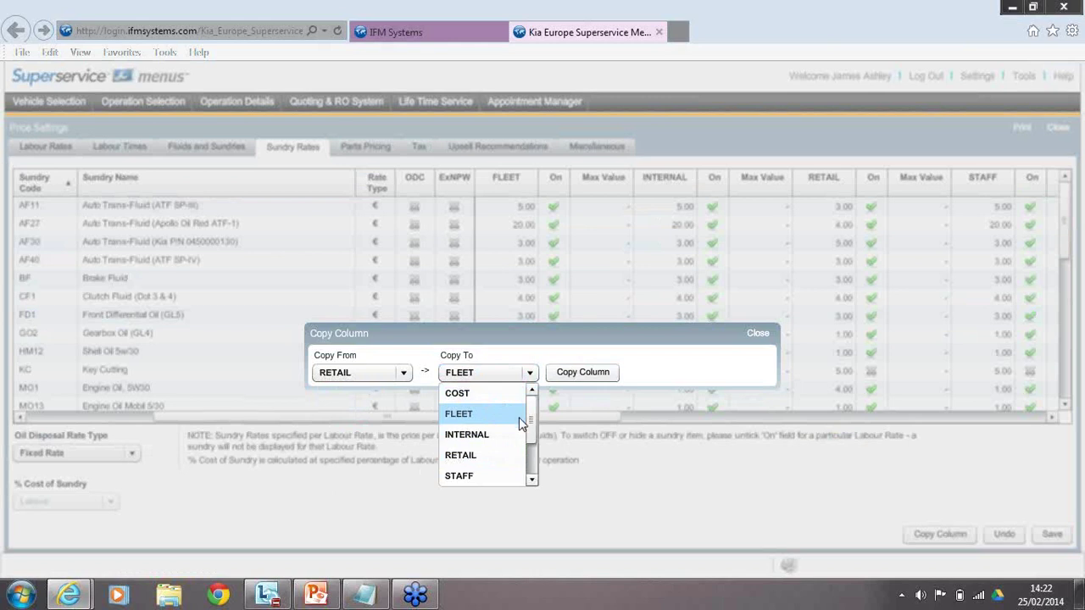
{"action": "left_click", "coordinate": [488, 373]}
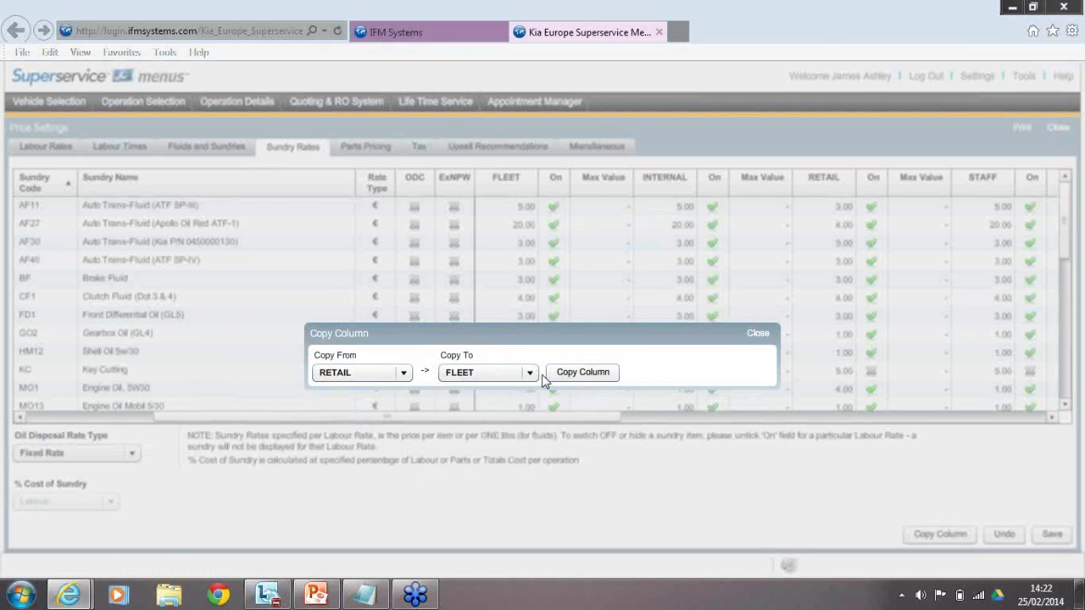
{"action": "left_click", "coordinate": [528, 374]}
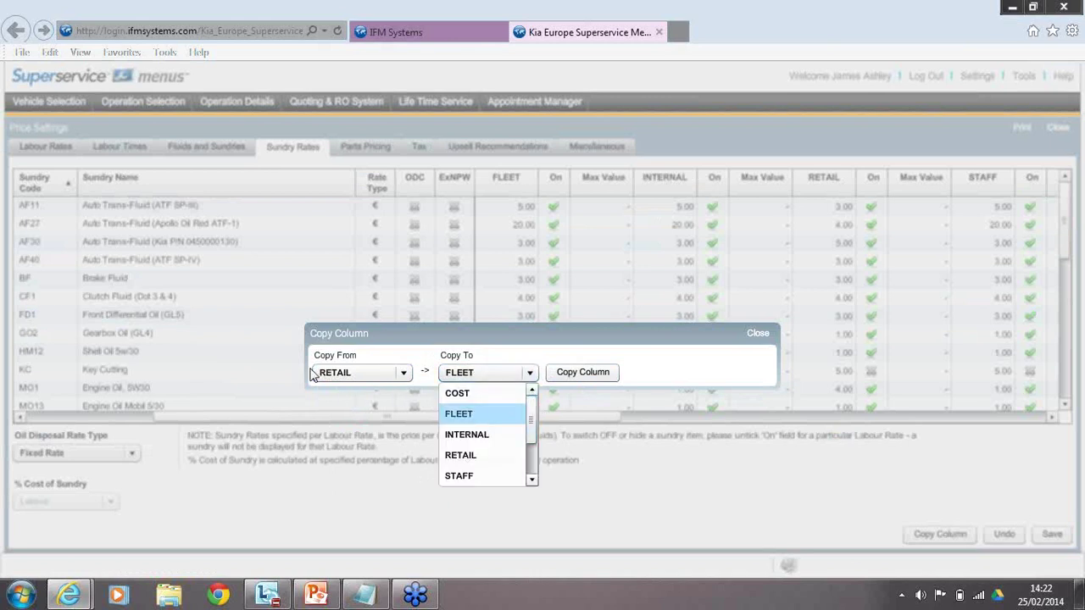
{"action": "left_click", "coordinate": [496, 415]}
{"action": "left_click", "coordinate": [577, 379]}
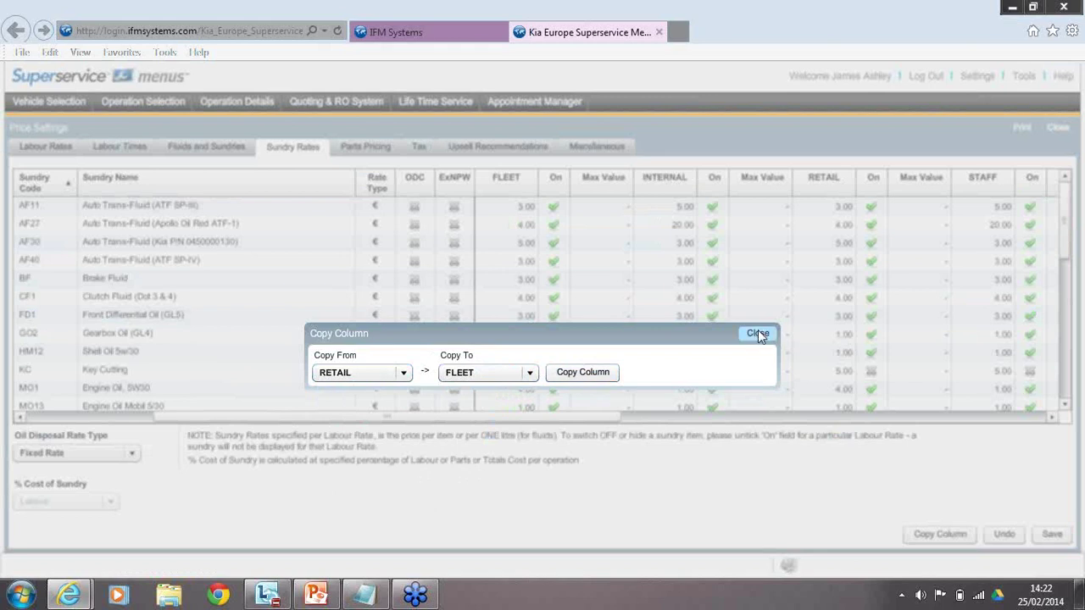
{"action": "left_click", "coordinate": [757, 333]}
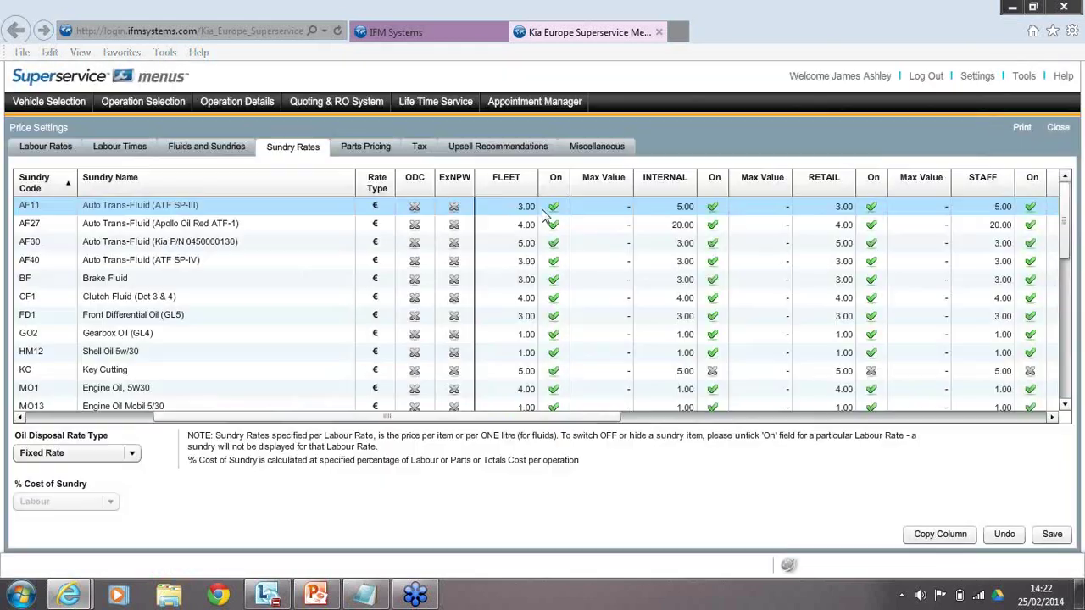
Copy the RETAIL sundry rates into the INTERNAL column.
{"action": "left_click", "coordinate": [842, 227]}
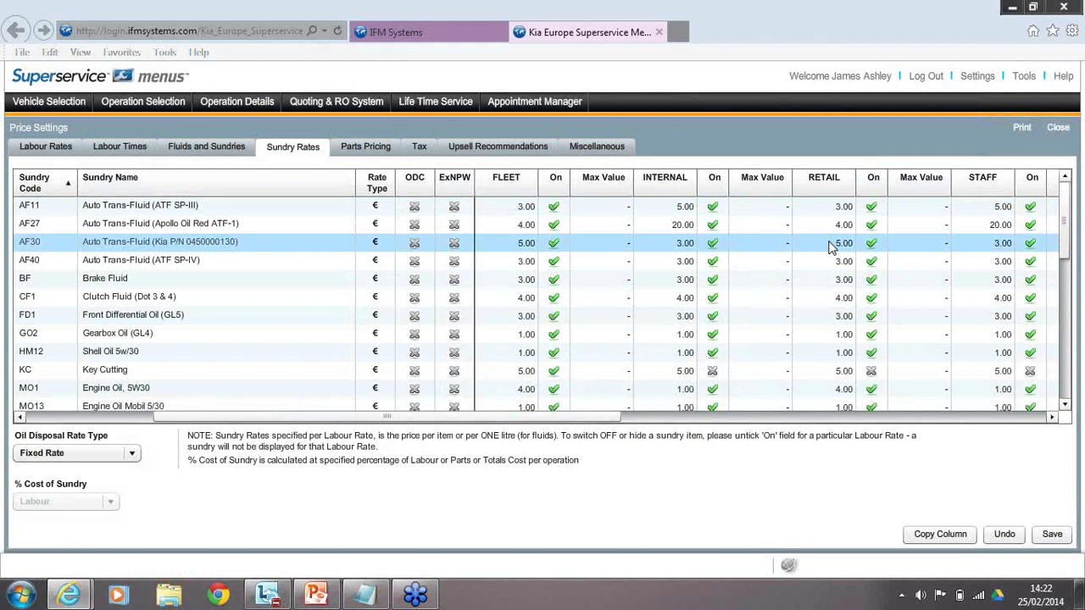
{"action": "left_click", "coordinate": [933, 534]}
{"action": "left_click", "coordinate": [362, 372]}
{"action": "left_click", "coordinate": [370, 444]}
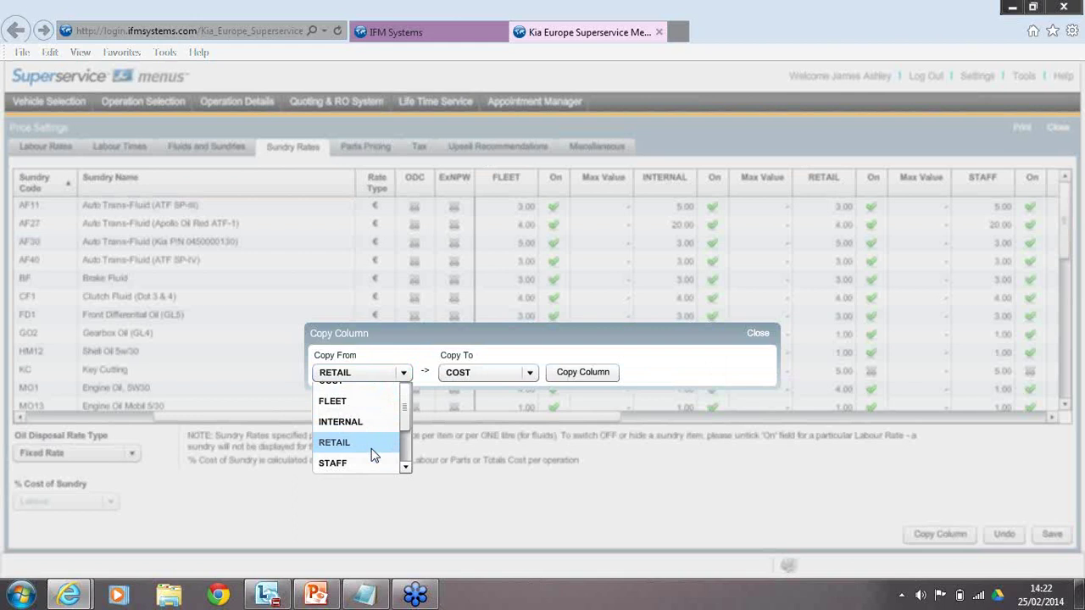
{"action": "left_click", "coordinate": [484, 377]}
{"action": "left_click", "coordinate": [486, 436]}
{"action": "left_click", "coordinate": [575, 377]}
{"action": "left_click", "coordinate": [758, 334]}
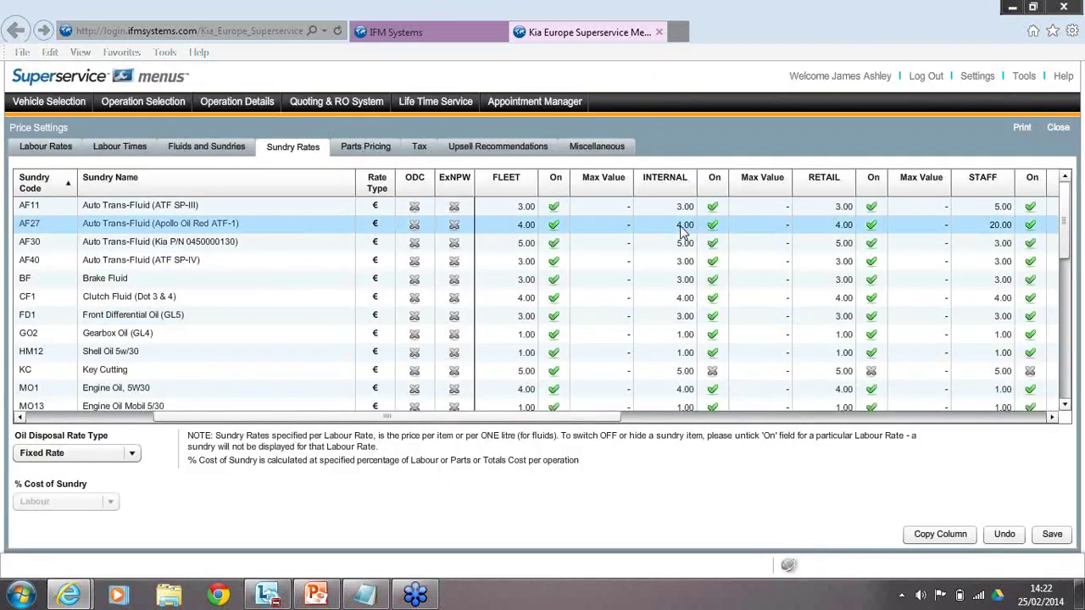
Save the sundry rates, with INTERNAL now at AF11 €3.00, AF27 €4.00, AF30 €5.00.
{"action": "left_click", "coordinate": [894, 245]}
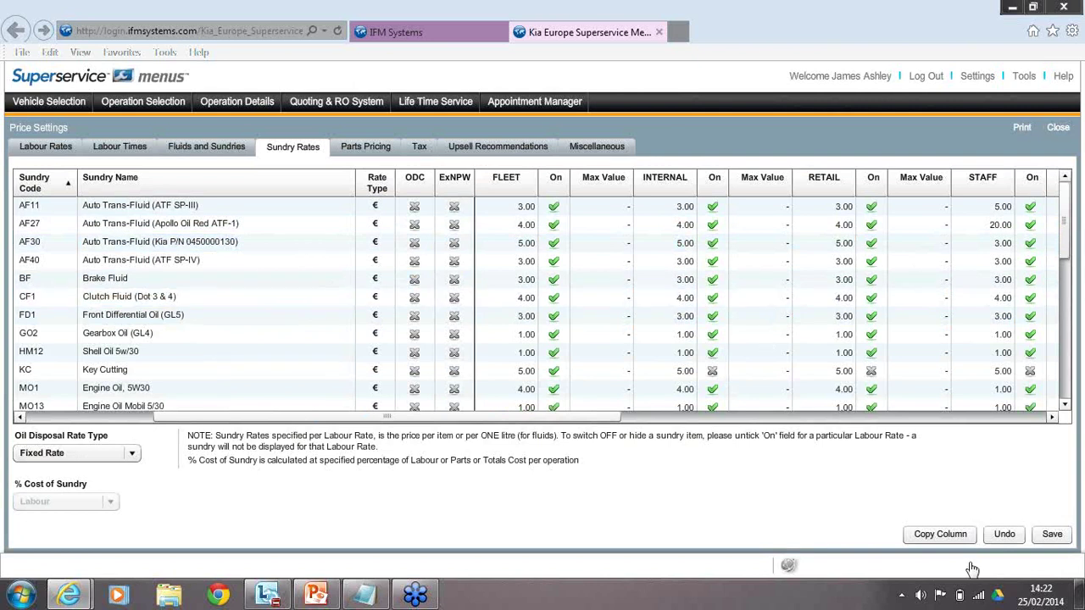
{"action": "left_click", "coordinate": [1052, 533]}
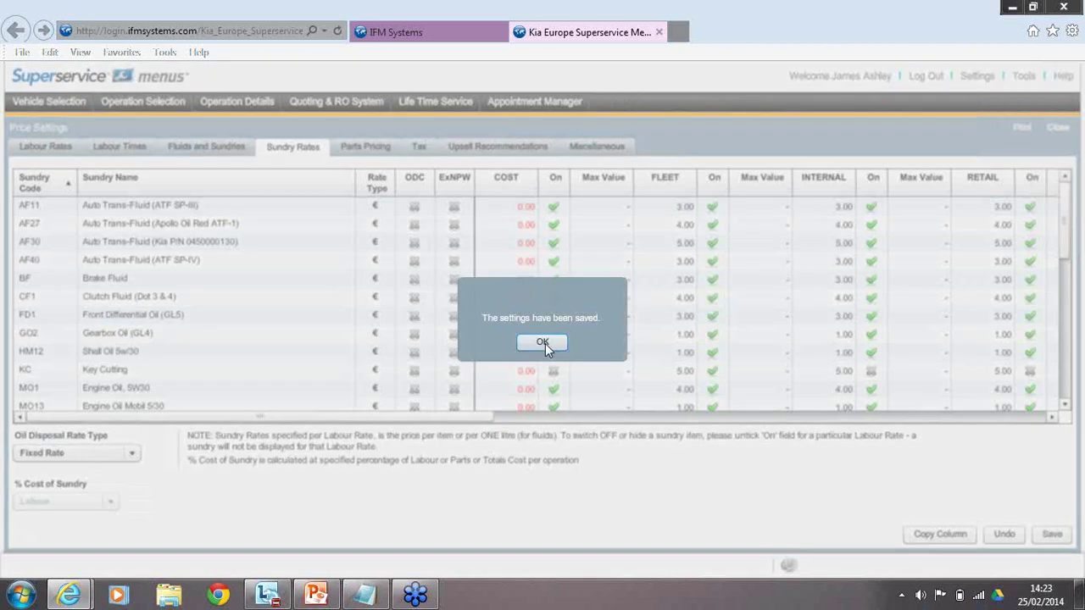
{"action": "left_click", "coordinate": [543, 342]}
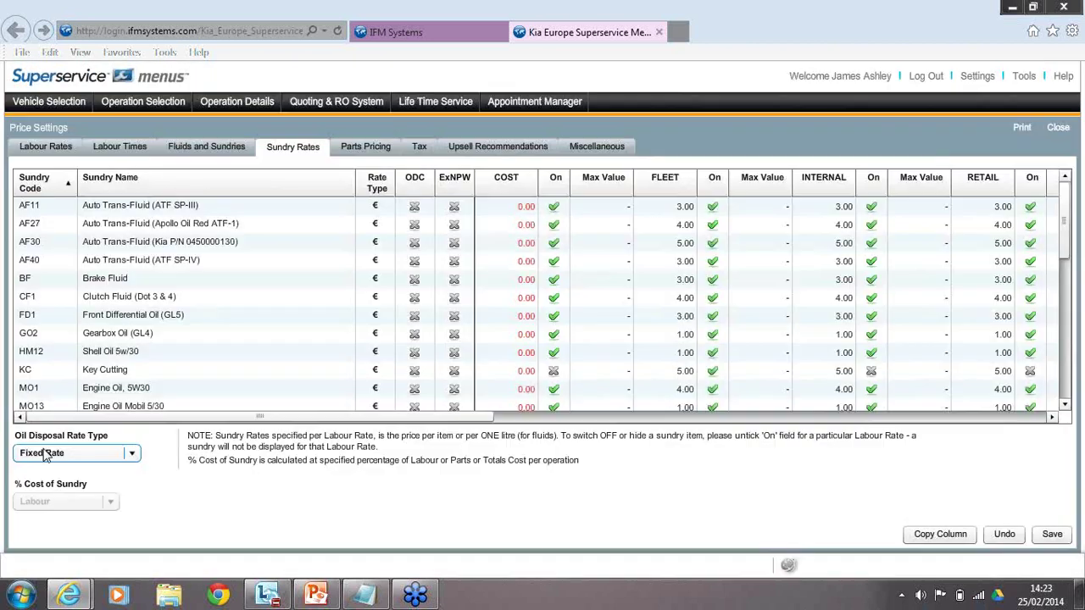
{"action": "left_click", "coordinate": [104, 458]}
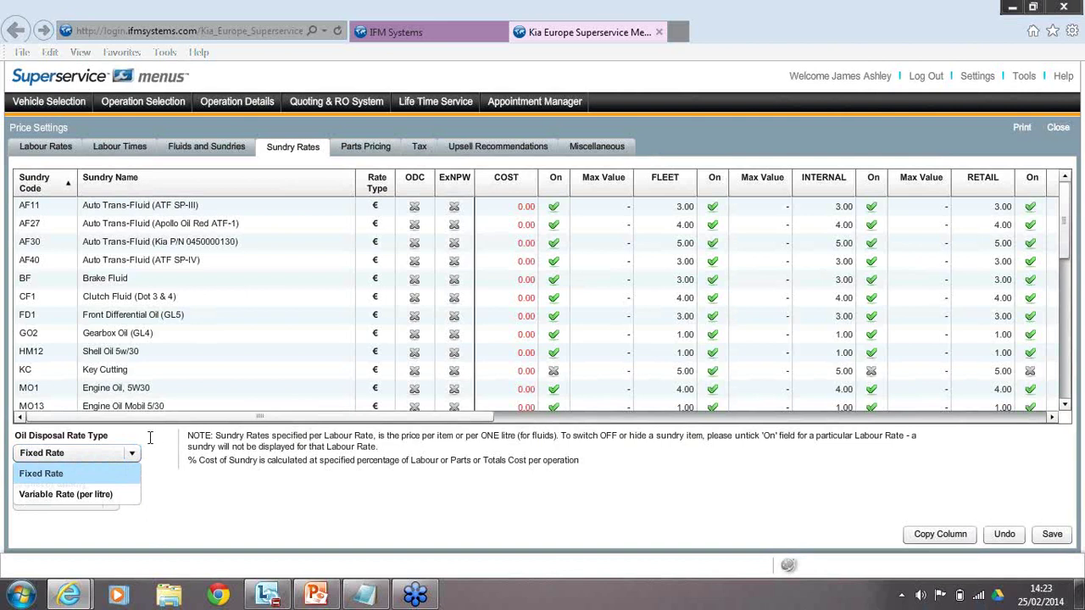
Keep Fixed Rate as the Oil Disposal rate type.
{"action": "left_click", "coordinate": [143, 444]}
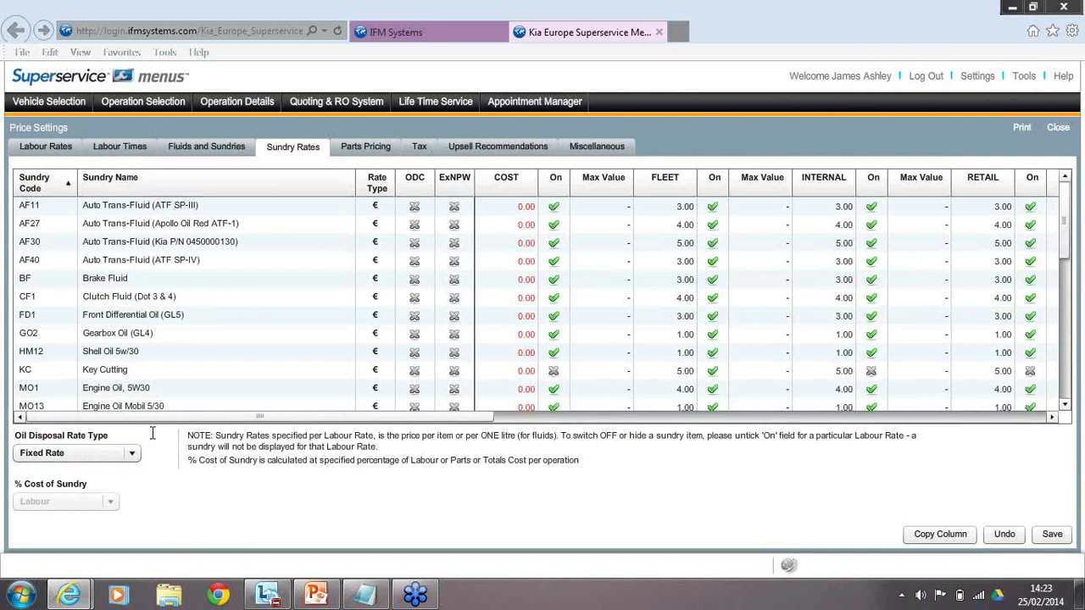
{"action": "left_click_drag", "start_coordinate": [1065, 252], "coordinate": [1065, 264]}
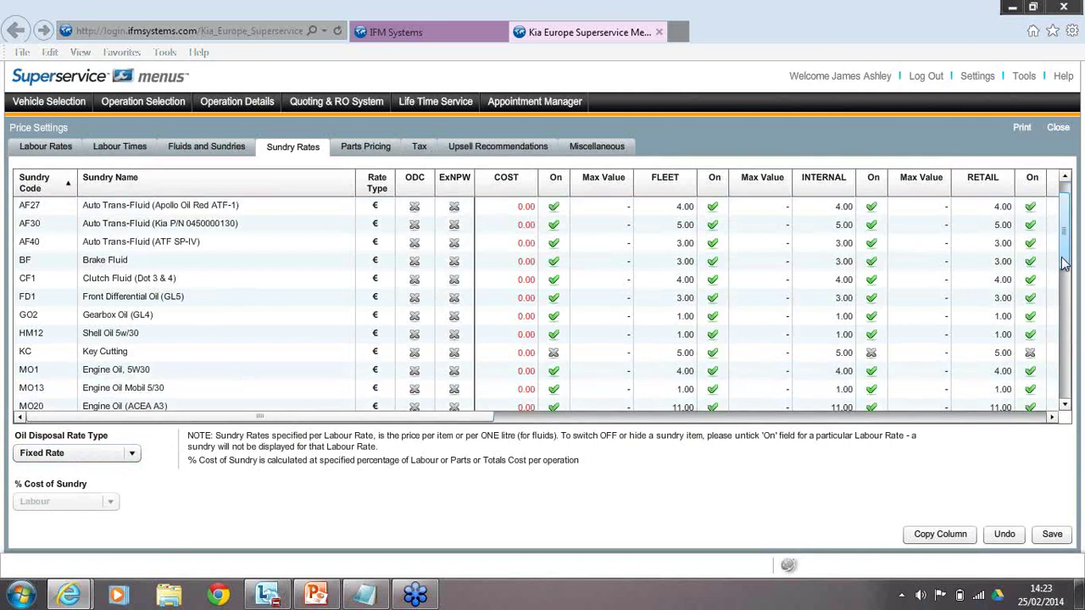
{"action": "left_click", "coordinate": [1065, 263]}
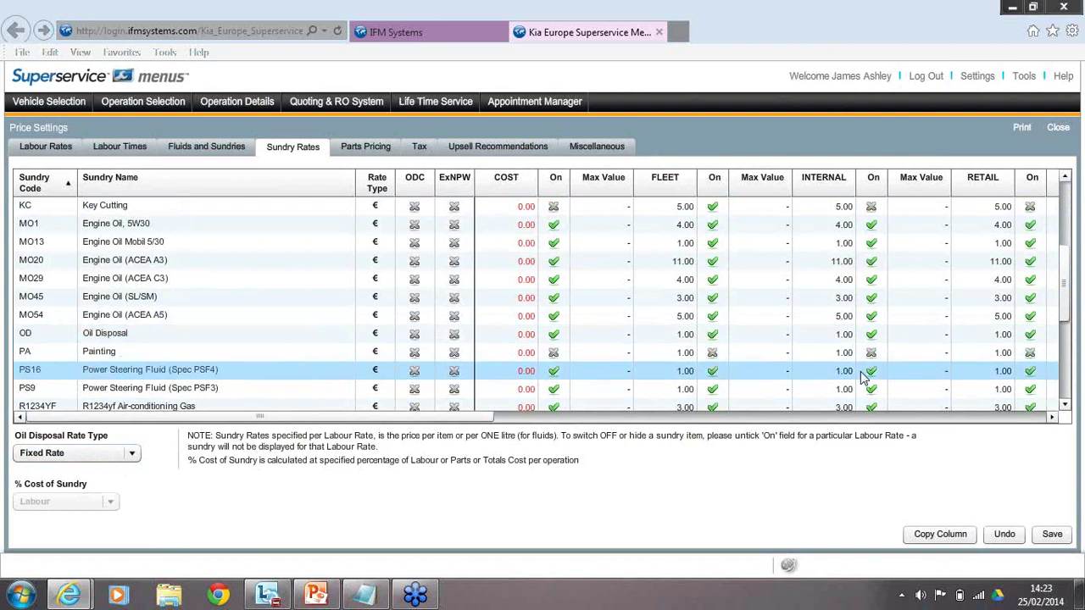
{"action": "left_click_drag", "start_coordinate": [483, 420], "coordinate": [566, 418]}
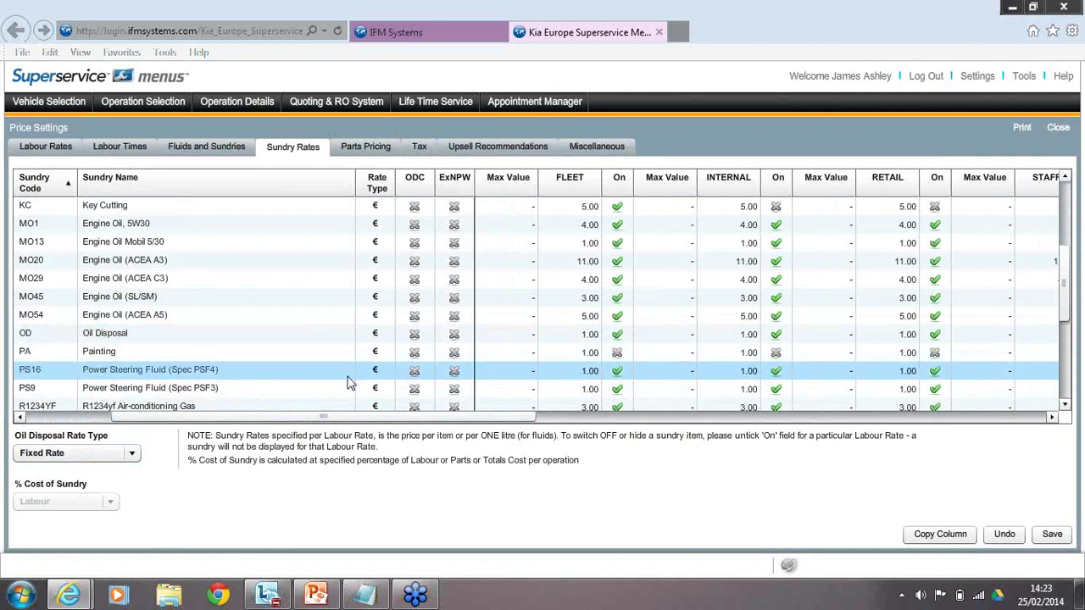
{"action": "left_click", "coordinate": [73, 456]}
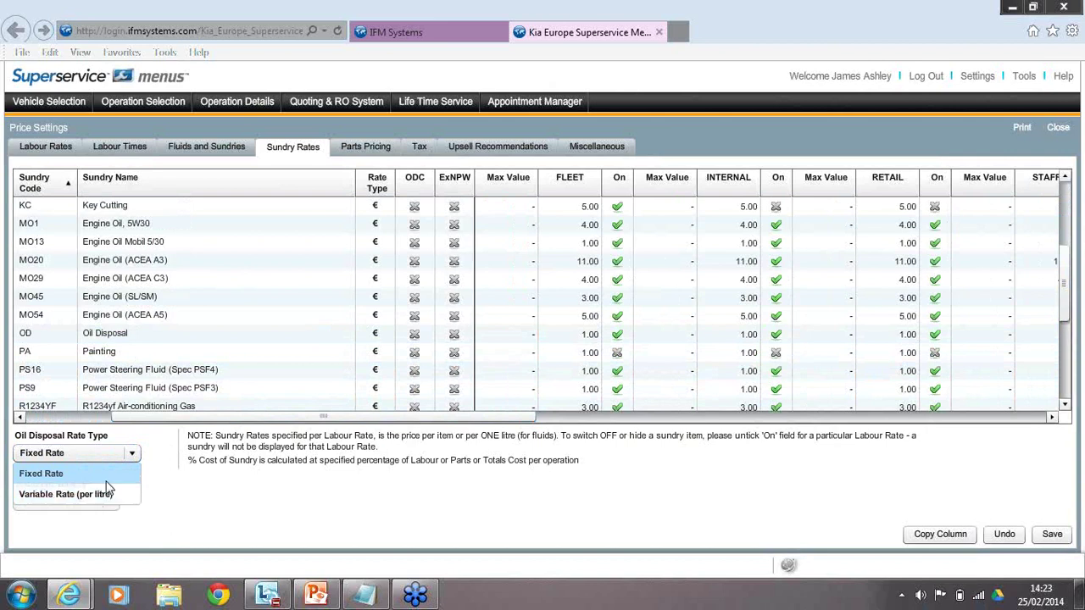
{"action": "left_click", "coordinate": [90, 473]}
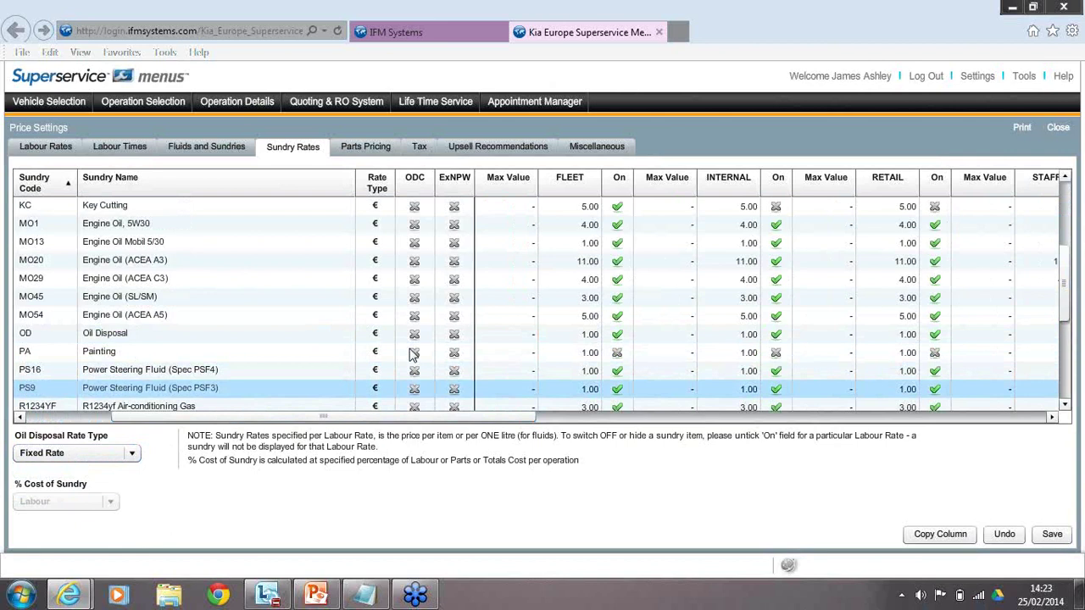
Set the Oil Disposal INTERNAL rate to 5.00 and save the sundry rates.
{"action": "left_click", "coordinate": [749, 343]}
{"action": "type", "text": "5.0"}
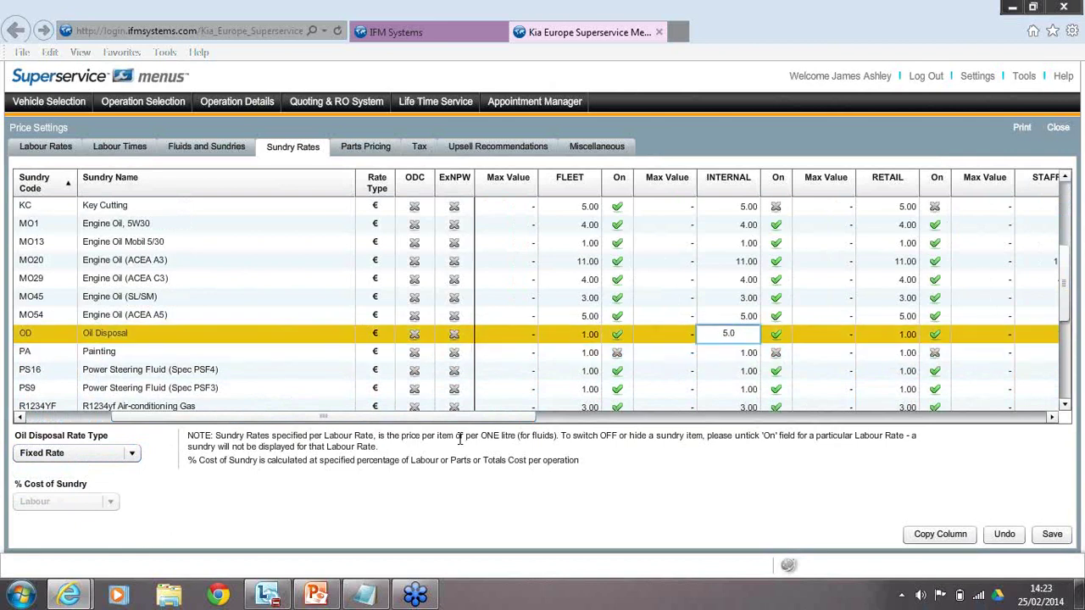
{"action": "key", "text": "Return"}
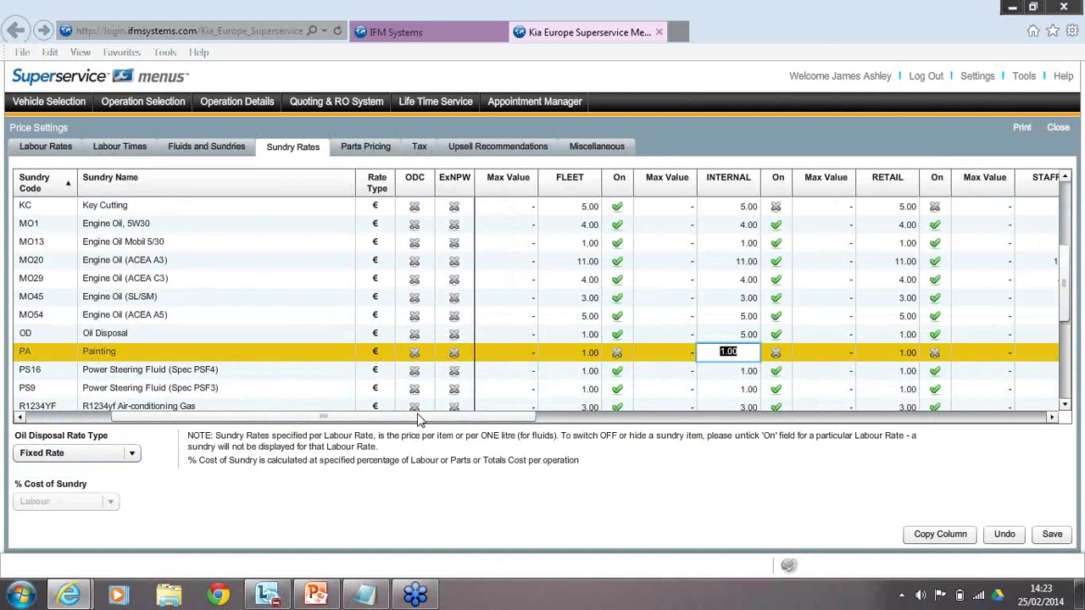
{"action": "left_click", "coordinate": [1051, 534]}
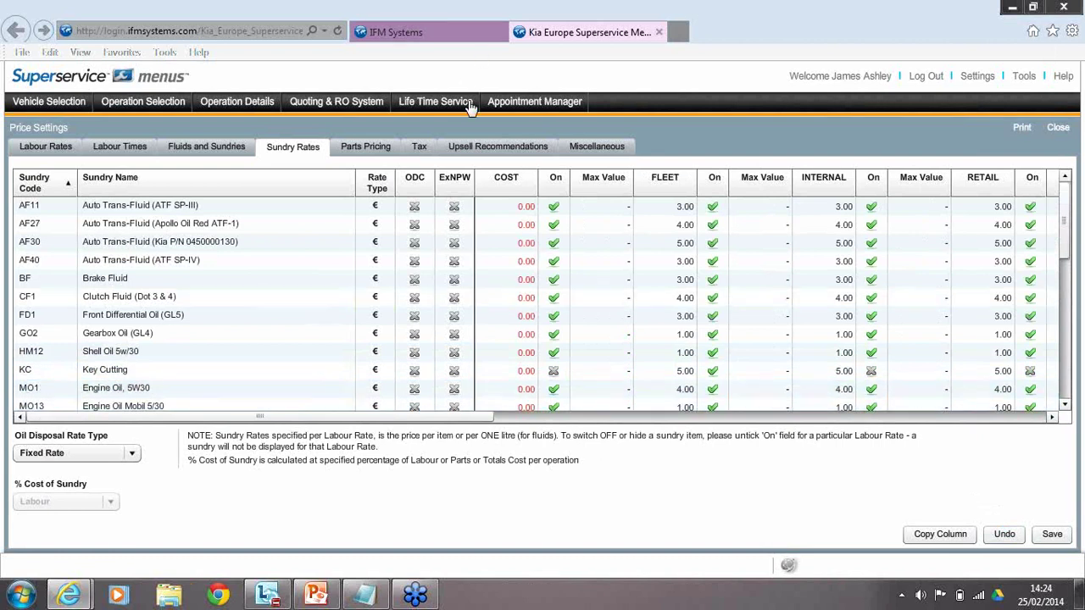
Show the Parts Pricing levels: Retail ExTax default and VIP customer at -8.0%.
{"action": "left_click", "coordinate": [369, 149]}
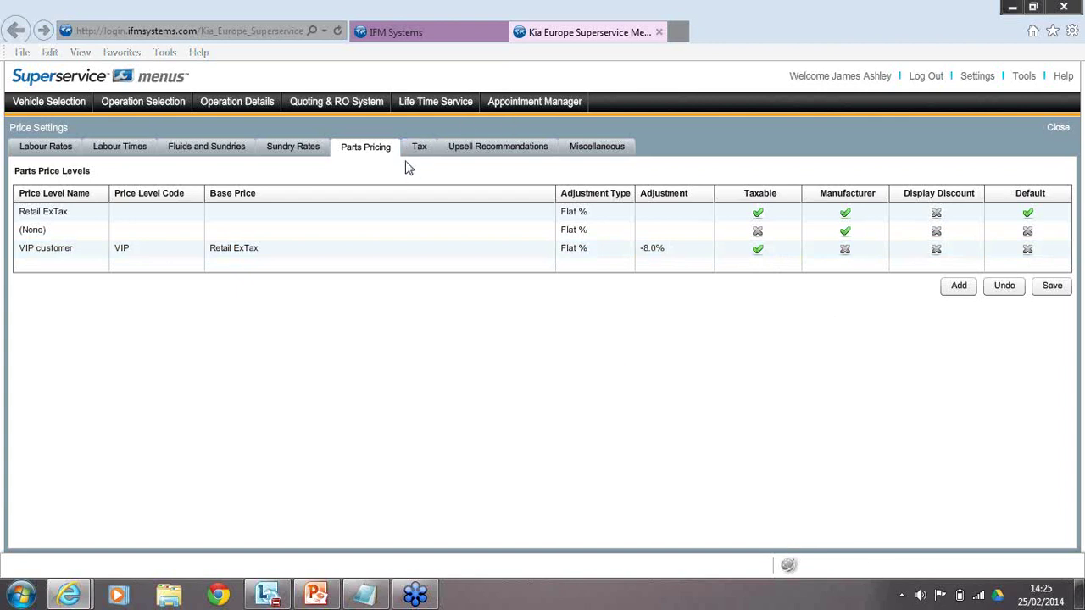
Create a taxable 'Trade' price level, code 2, on Retail ExTax with -5% adjustment.
{"action": "left_click", "coordinate": [958, 288]}
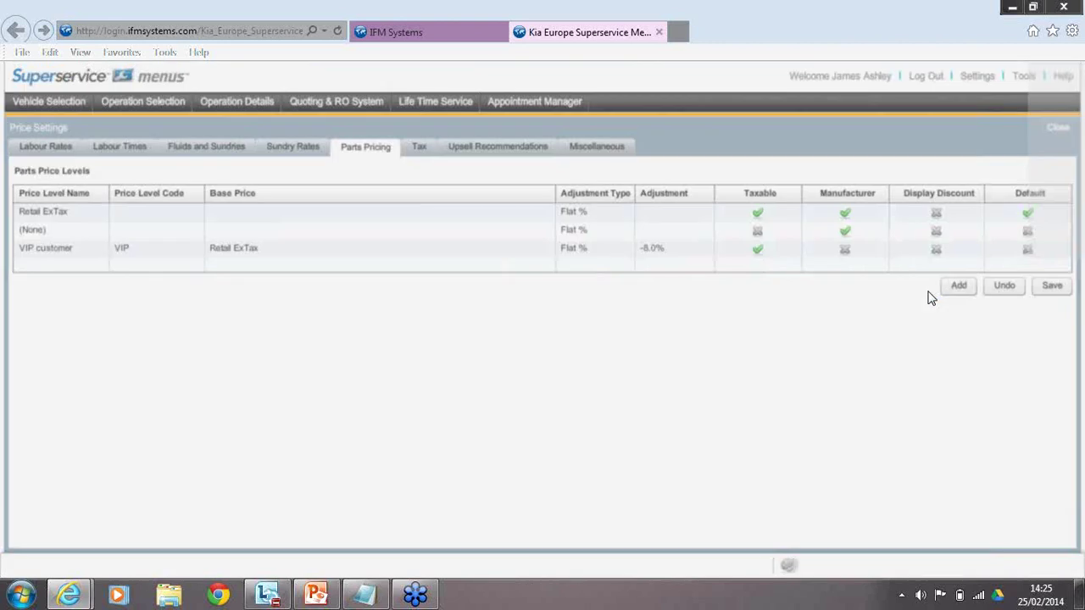
{"action": "type", "text": "Trade"}
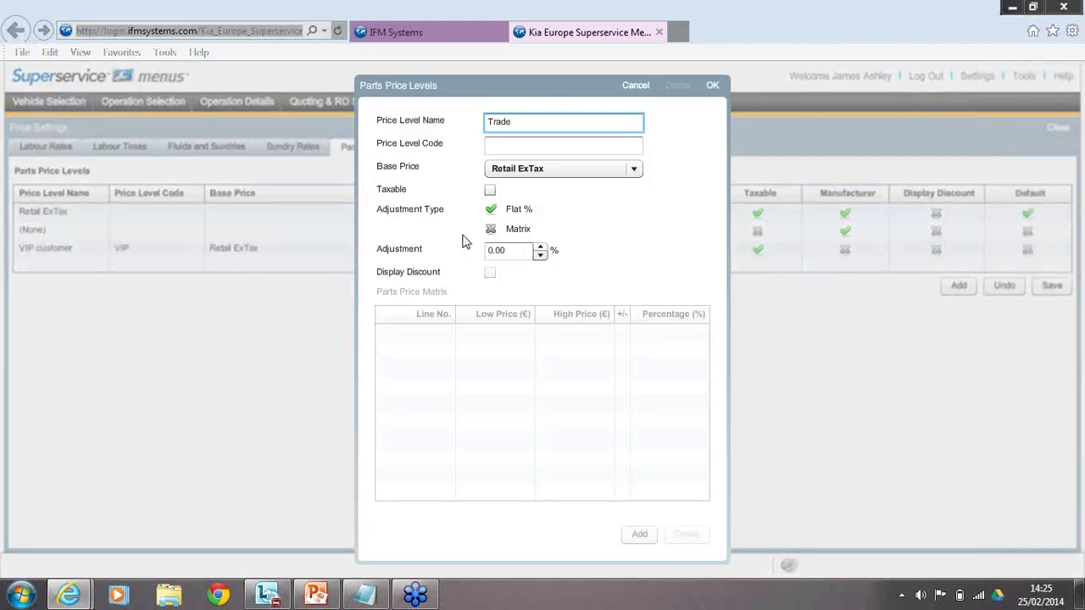
{"action": "left_click", "coordinate": [571, 147]}
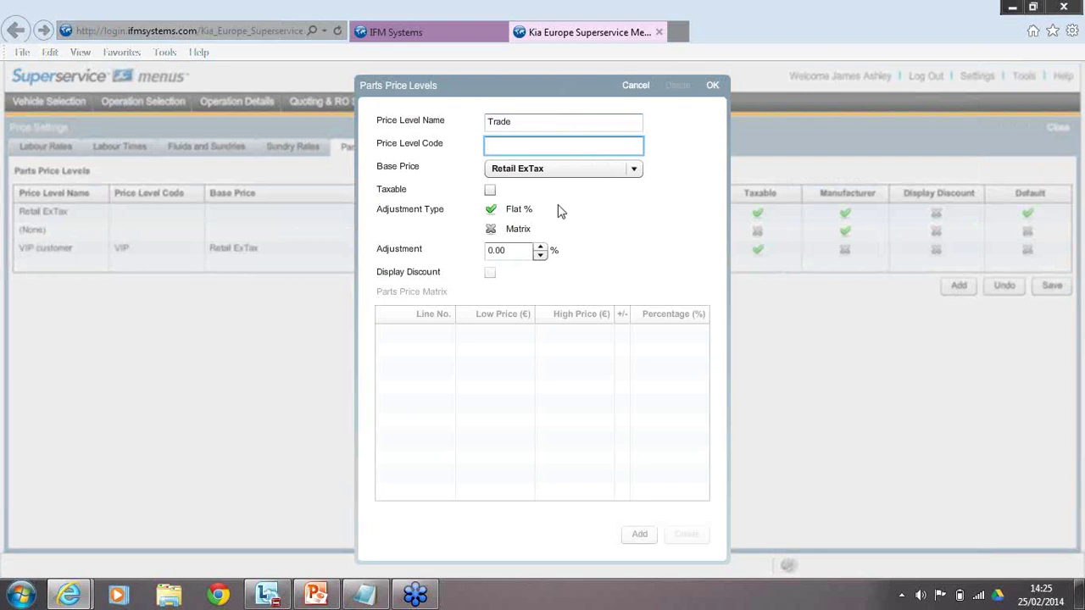
{"action": "type", "text": "2"}
{"action": "left_click", "coordinate": [544, 173]}
{"action": "left_click", "coordinate": [542, 189]}
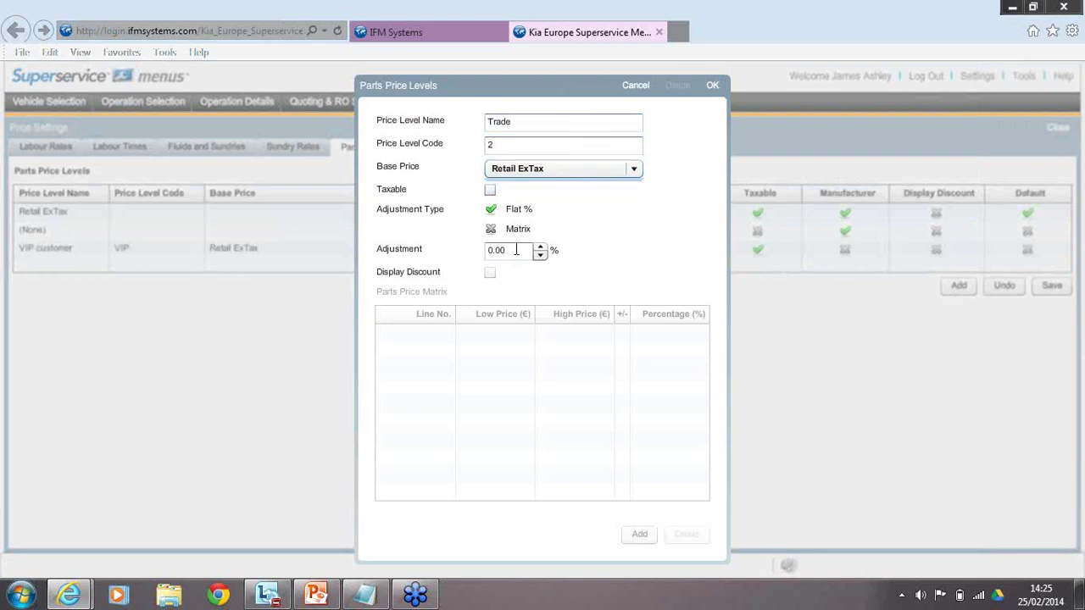
{"action": "left_click", "coordinate": [490, 189]}
{"action": "left_click", "coordinate": [505, 246]}
{"action": "type", "text": "1"}
{"action": "type", "text": "-5"}
{"action": "left_click", "coordinate": [713, 87]}
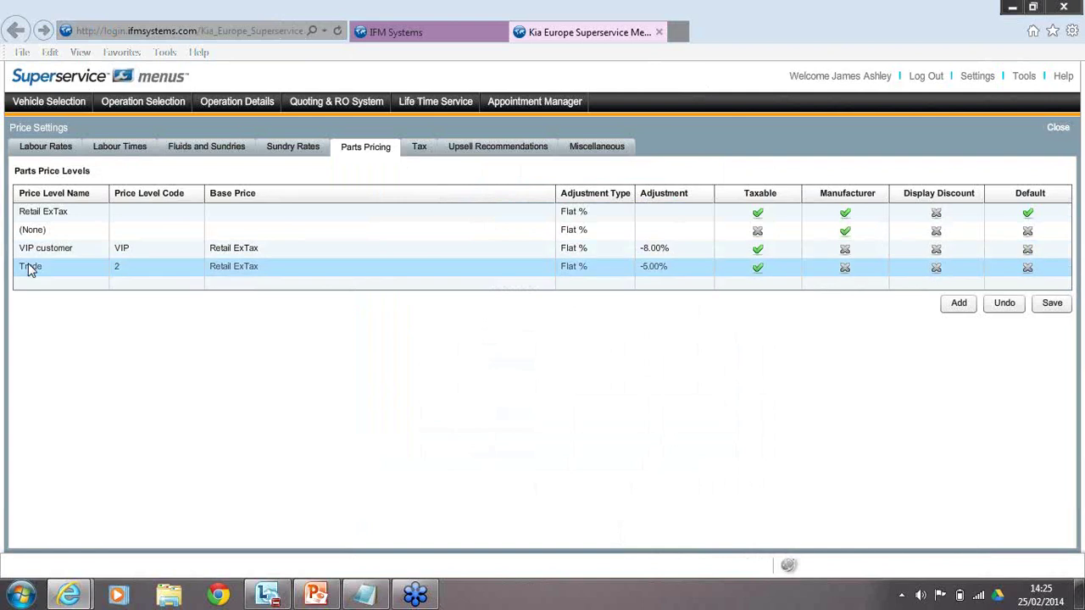
Save the parts price levels including the new Trade level.
{"action": "left_click", "coordinate": [811, 271]}
{"action": "left_click", "coordinate": [1060, 304]}
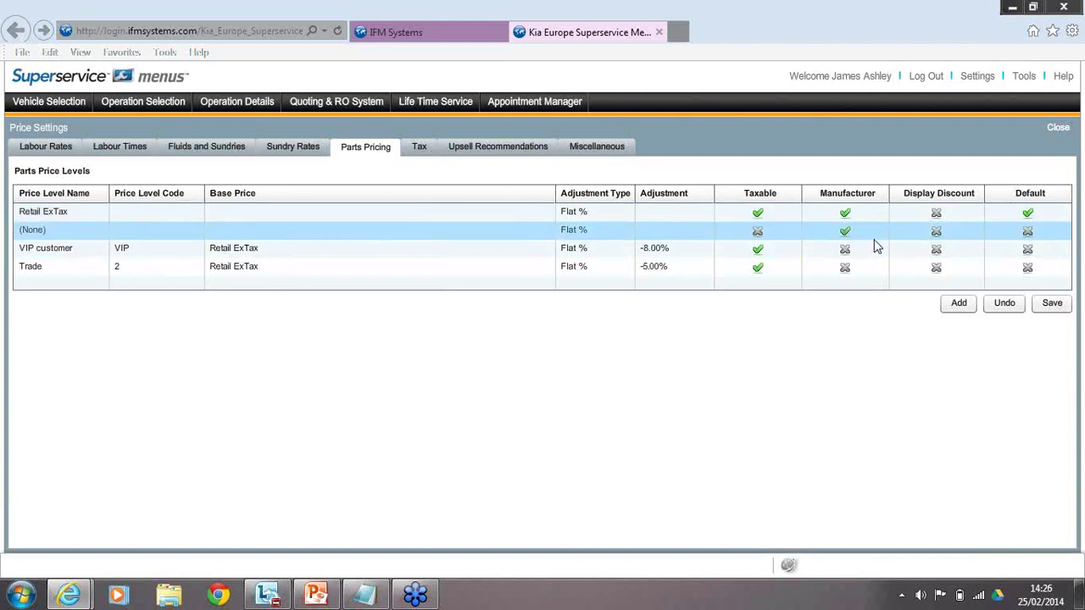
{"action": "left_click", "coordinate": [421, 151]}
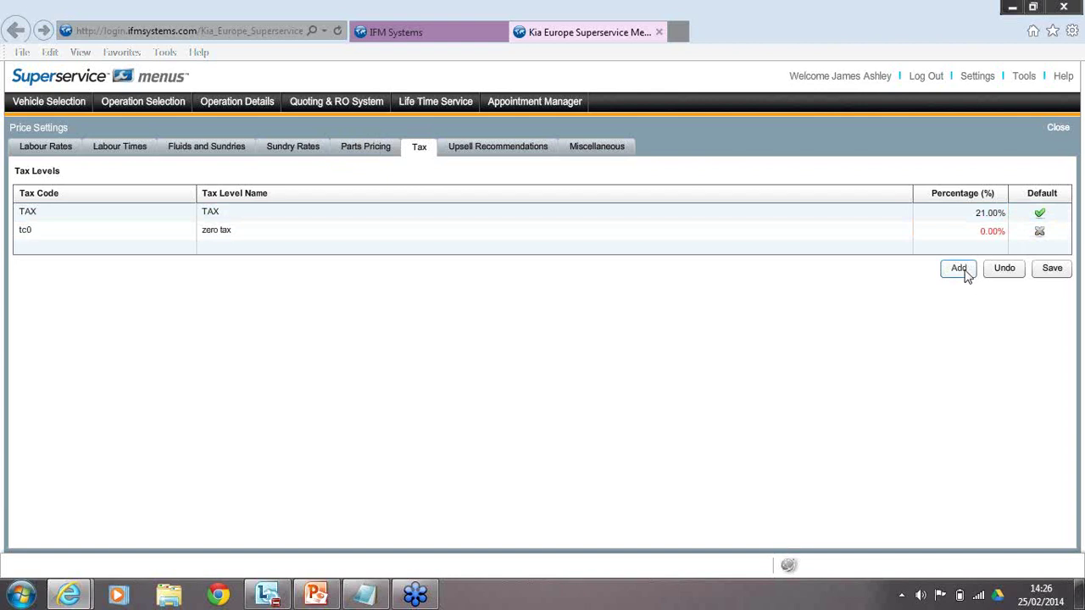
Open a new tax level form and cancel it, leaving TAX 21.00% and zero tax 0.00% unchanged.
{"action": "left_click", "coordinate": [959, 269]}
{"action": "left_click", "coordinate": [959, 268]}
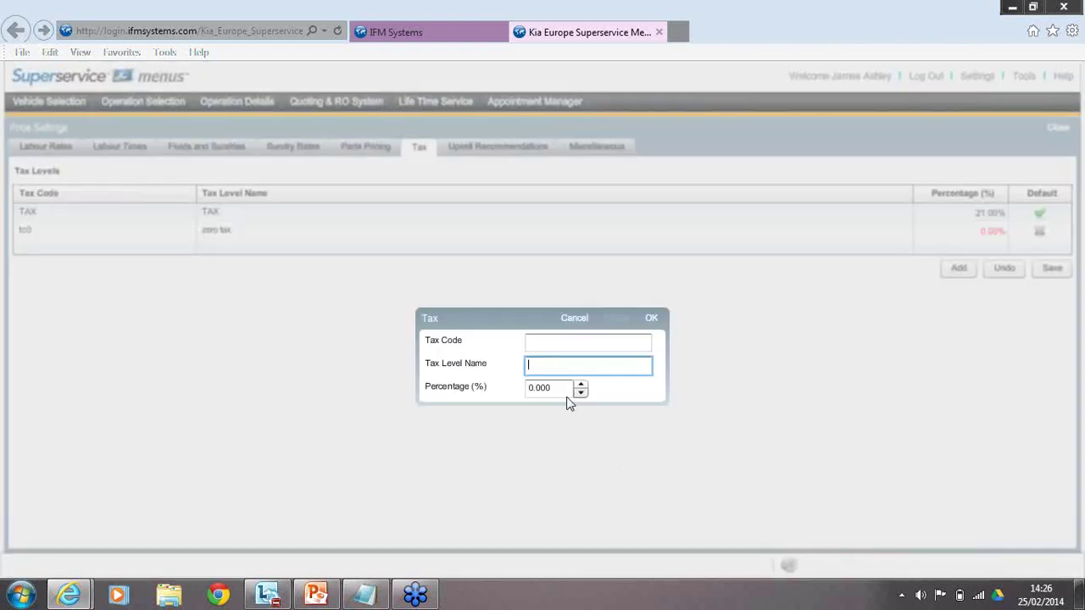
{"action": "key", "text": "Tab"}
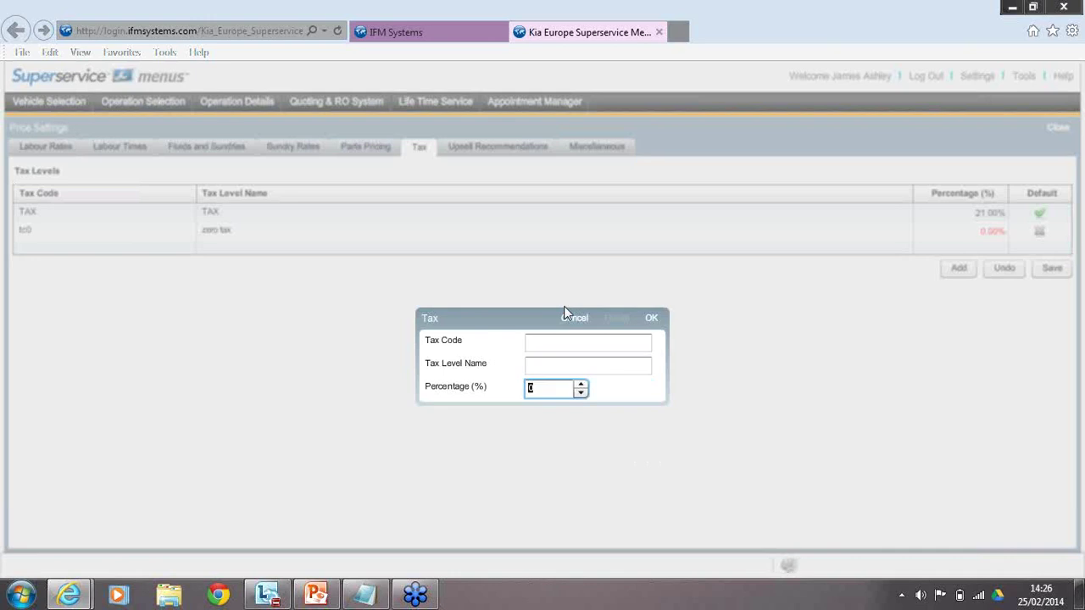
{"action": "left_click", "coordinate": [569, 317]}
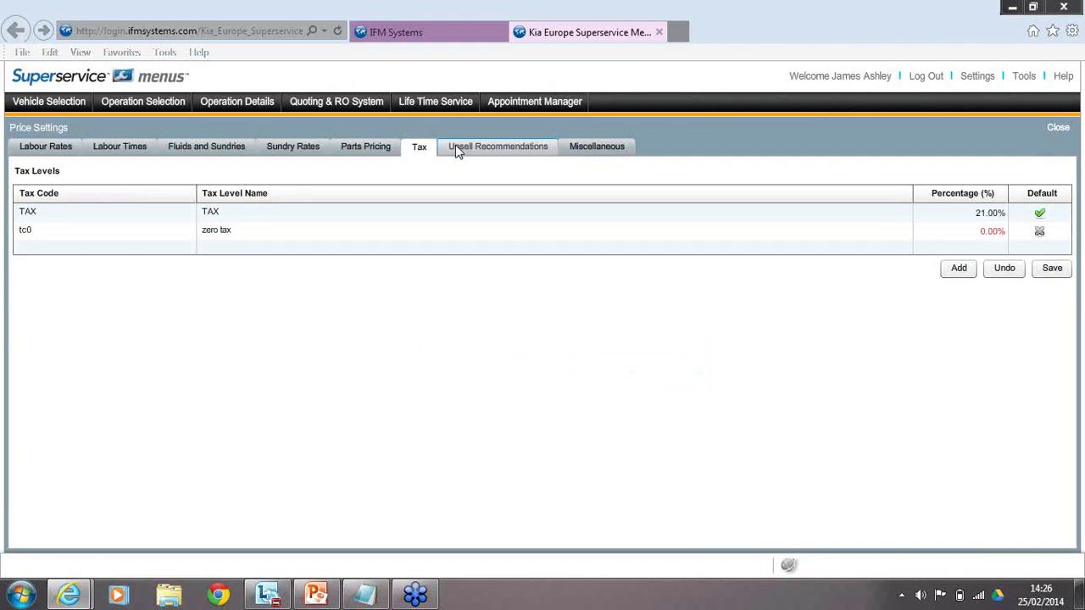
Review the Air-Conditioning, Cooling System, Fuel System and Dealer Menus tyre upsell recommendations.
{"action": "left_click", "coordinate": [456, 150]}
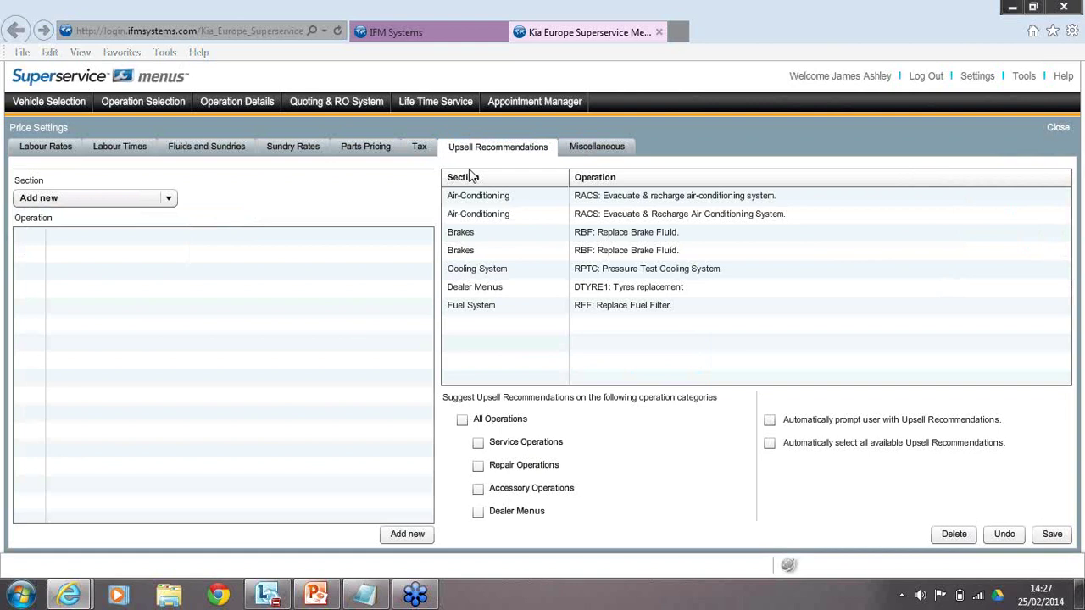
{"action": "left_click", "coordinate": [462, 305]}
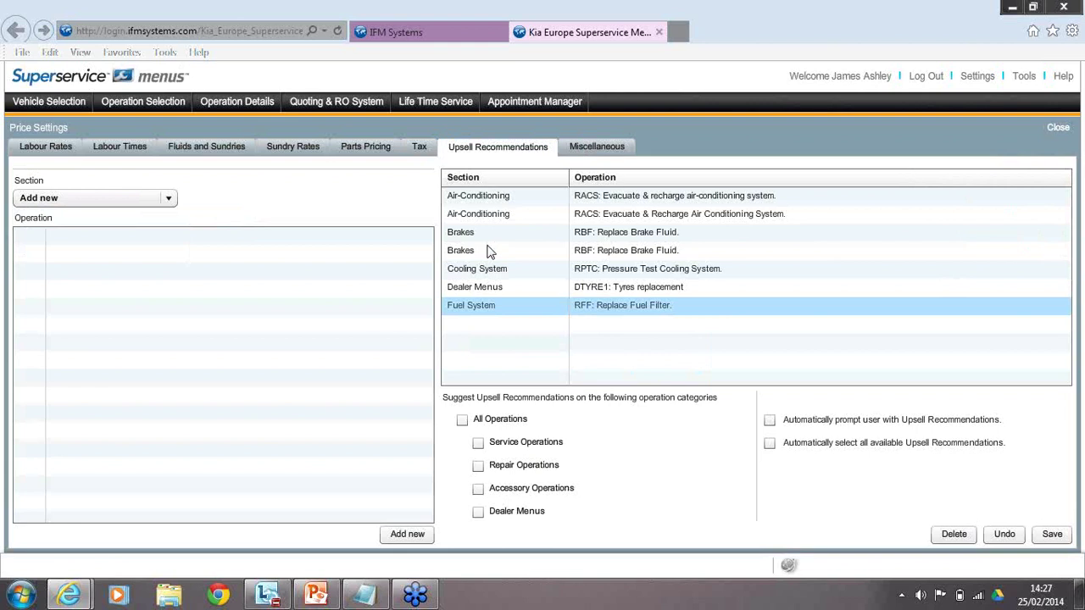
{"action": "left_click", "coordinate": [488, 269]}
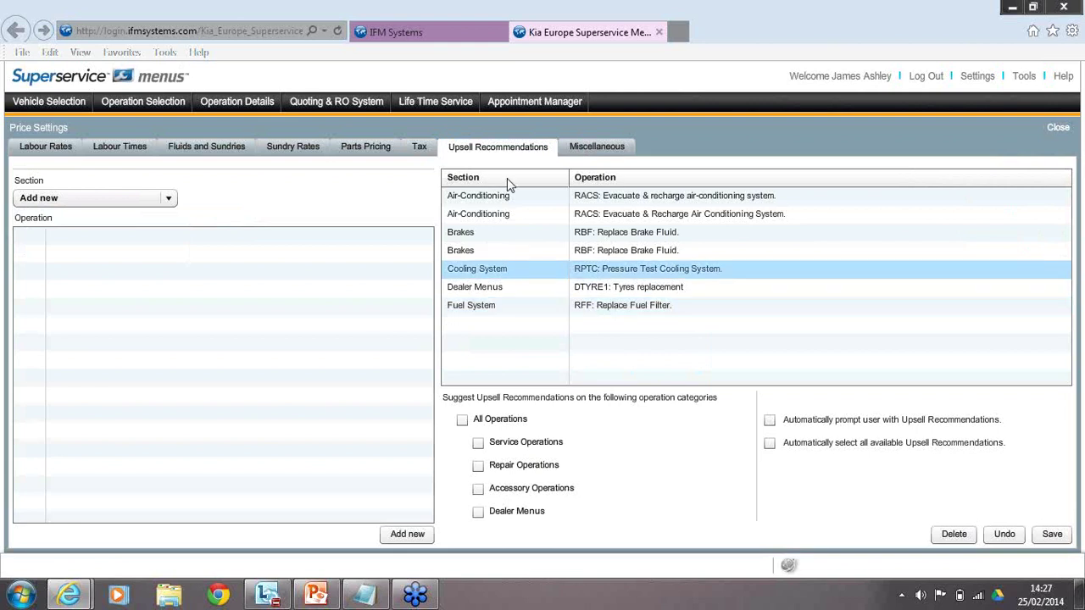
{"action": "left_click", "coordinate": [498, 217]}
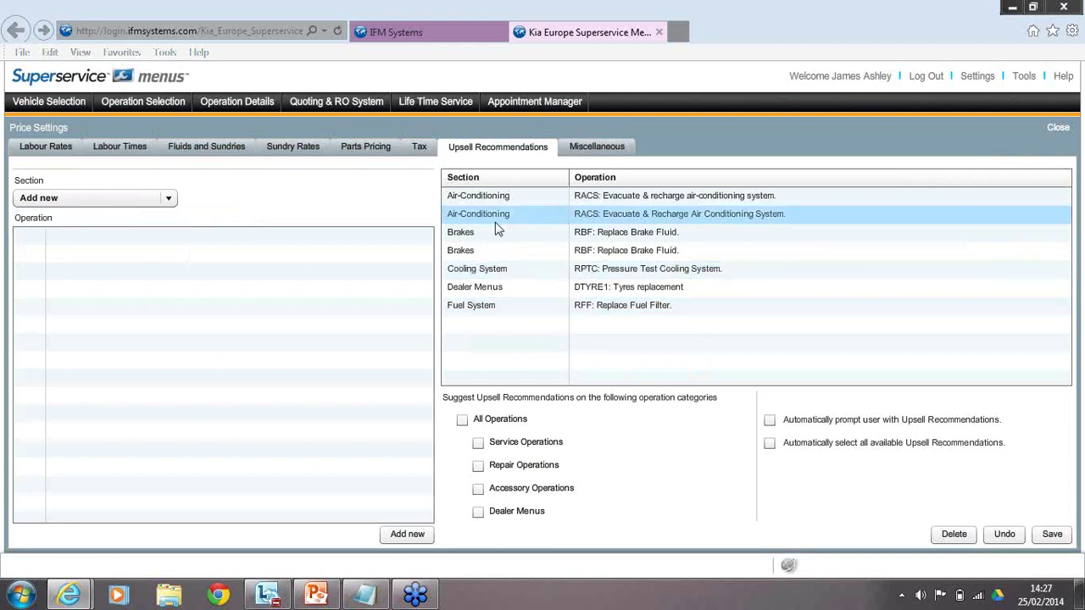
{"action": "left_click", "coordinate": [534, 269]}
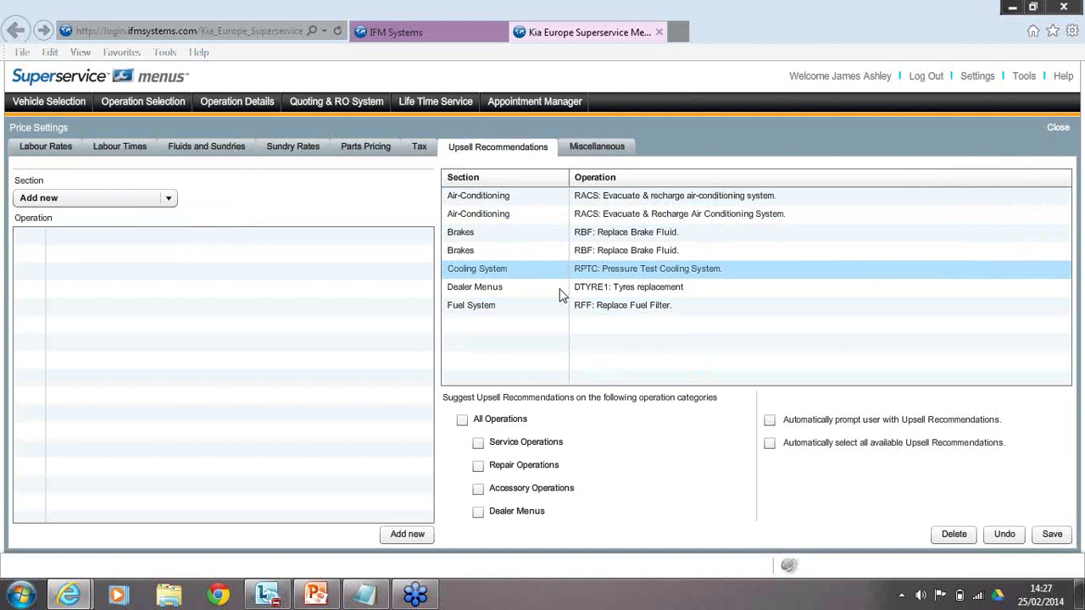
{"action": "left_click", "coordinate": [561, 290]}
{"action": "left_click", "coordinate": [657, 307]}
{"action": "left_click", "coordinate": [619, 293]}
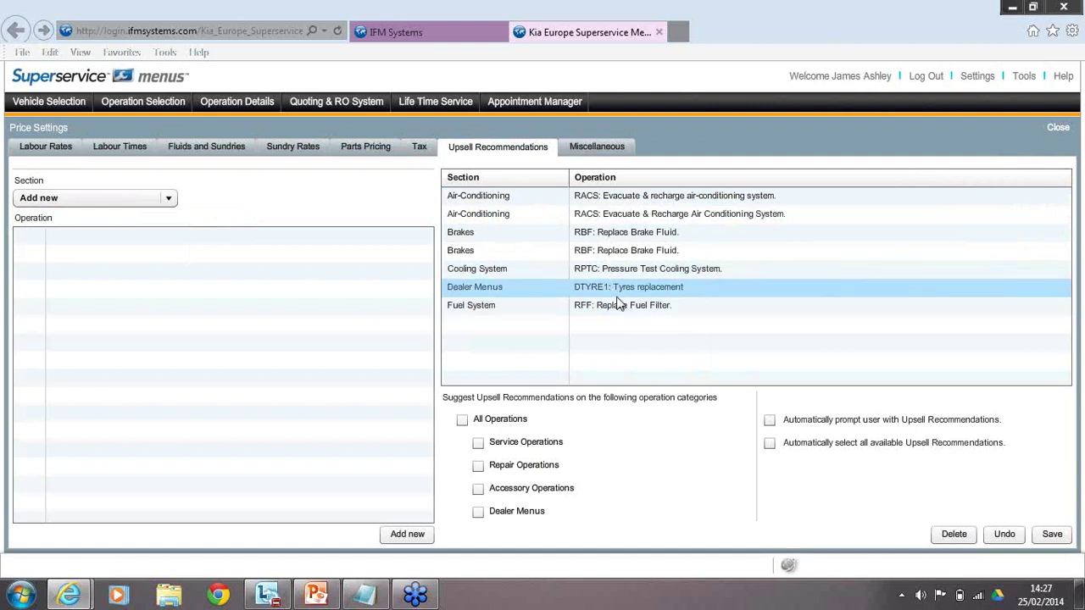
{"action": "left_click", "coordinate": [640, 308]}
{"action": "left_click", "coordinate": [643, 312]}
{"action": "left_click", "coordinate": [640, 290]}
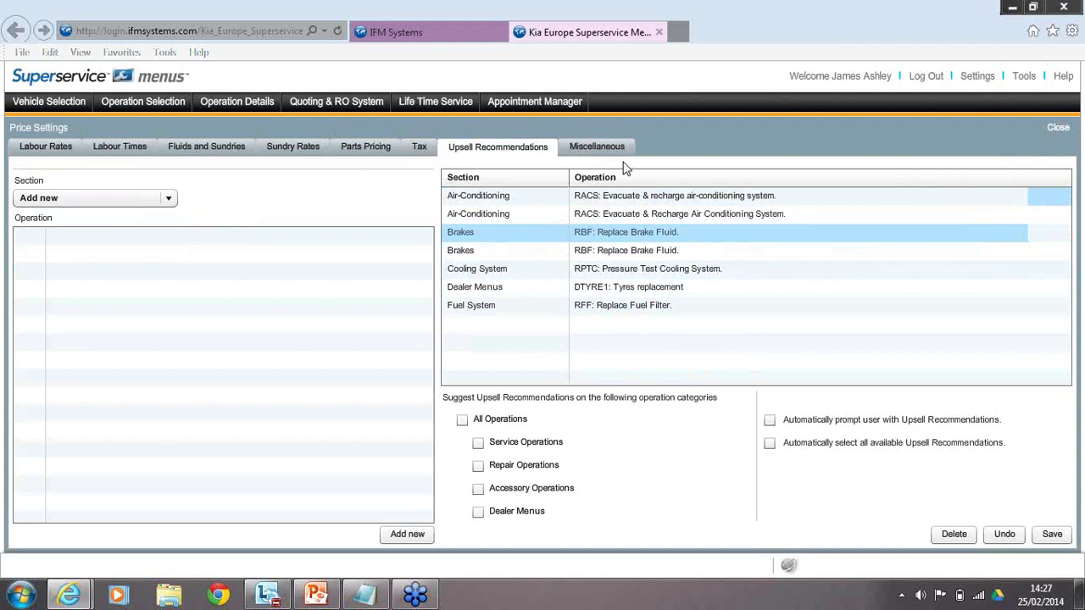
Save Miscellaneous settings with CPI 5,00%, currency €1,234.00 and price rounding None.
{"action": "left_click", "coordinate": [618, 153]}
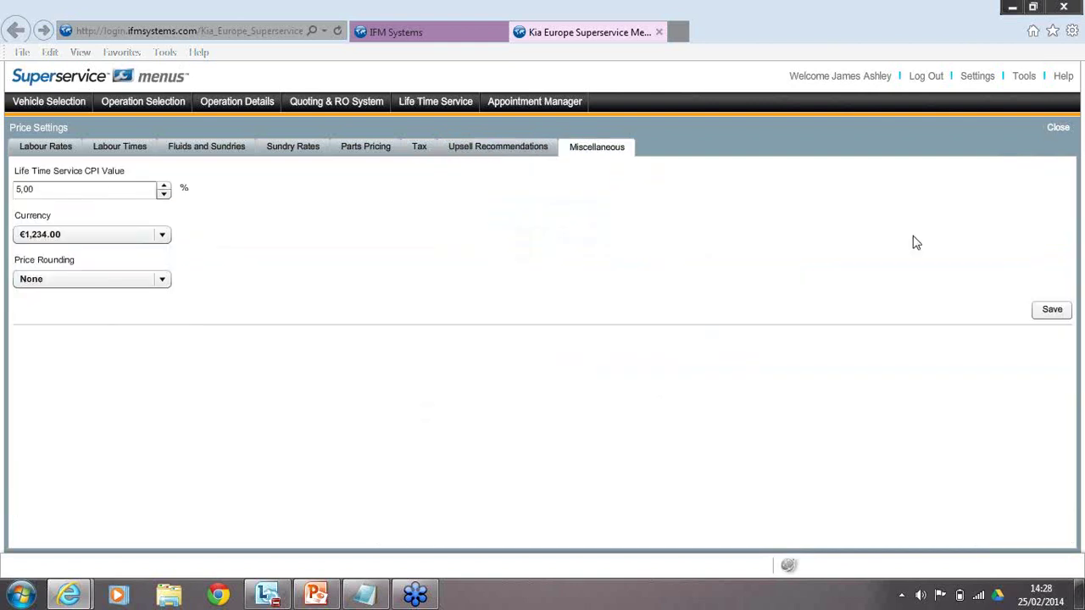
{"action": "left_click", "coordinate": [1060, 309]}
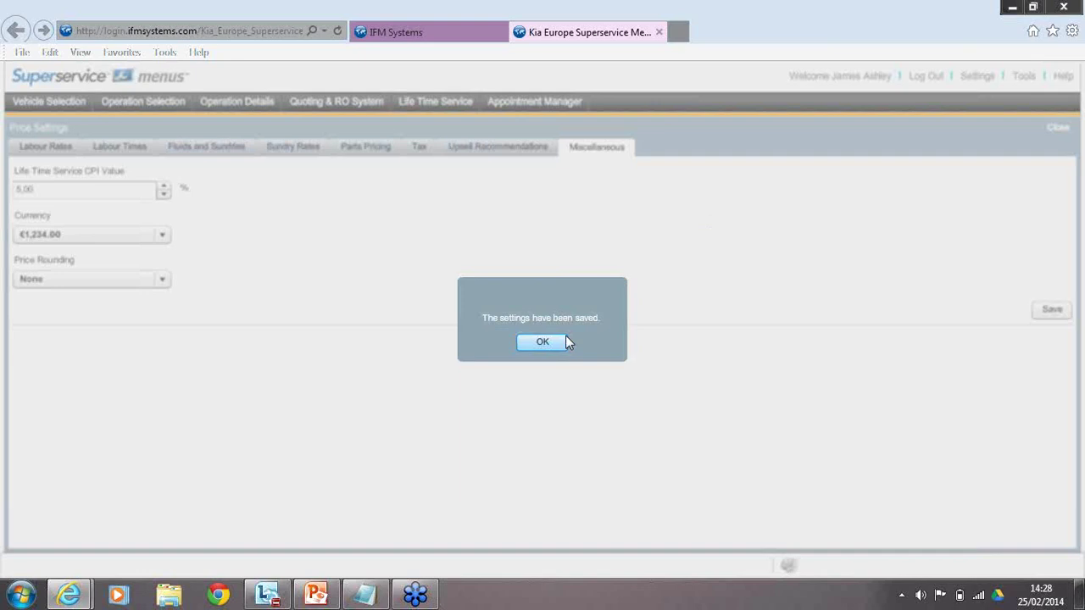
{"action": "left_click", "coordinate": [565, 342]}
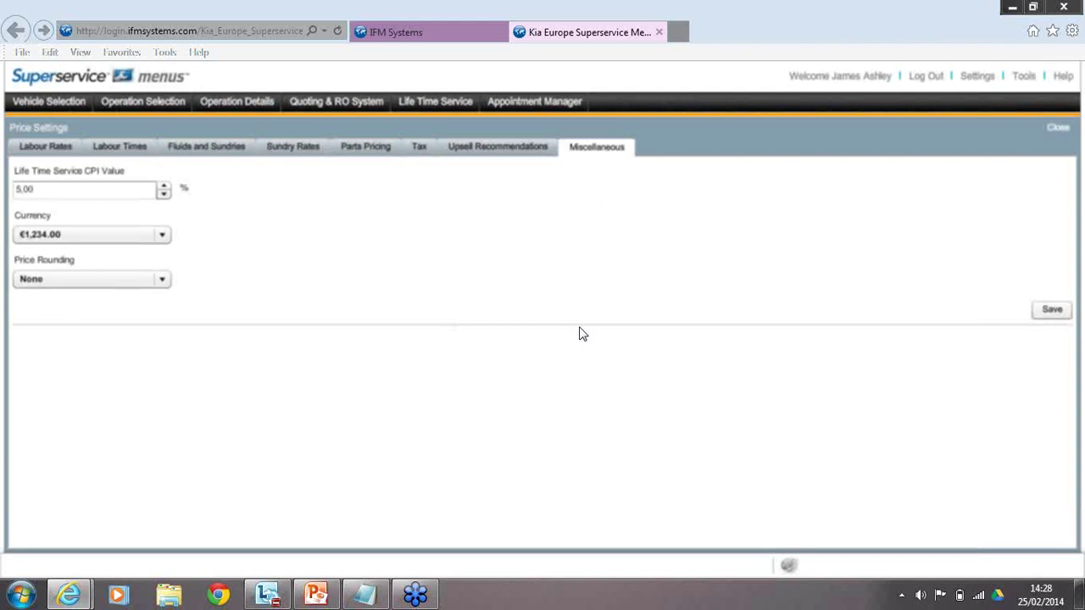
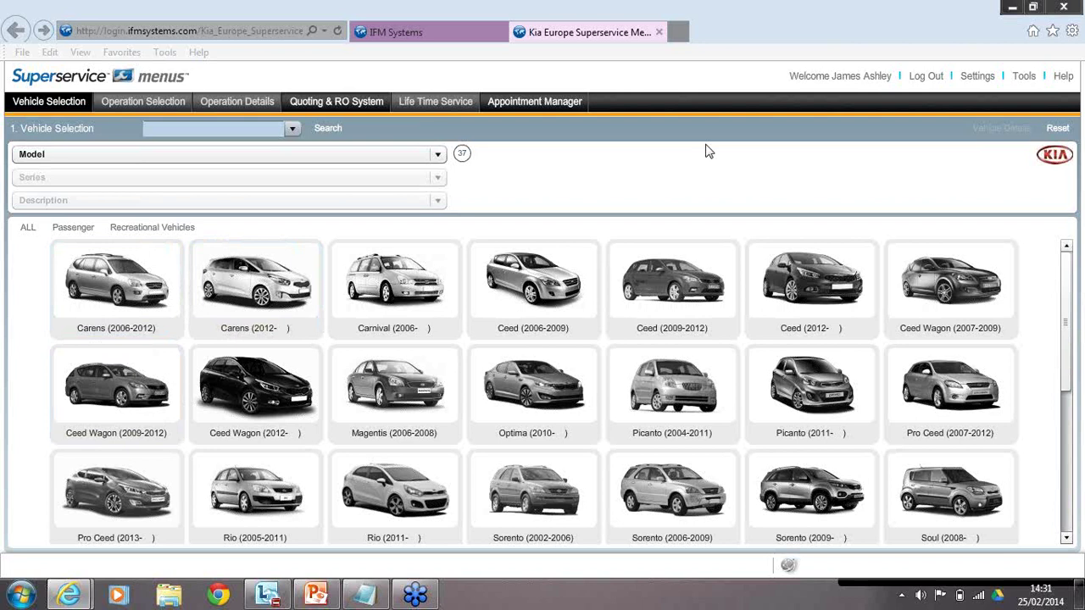
Load the saved Ceed 3 Door Hatchback 1.4Lt TCI Diesel Manual (42085) from Vehicle Selection.
{"action": "left_click", "coordinate": [273, 124]}
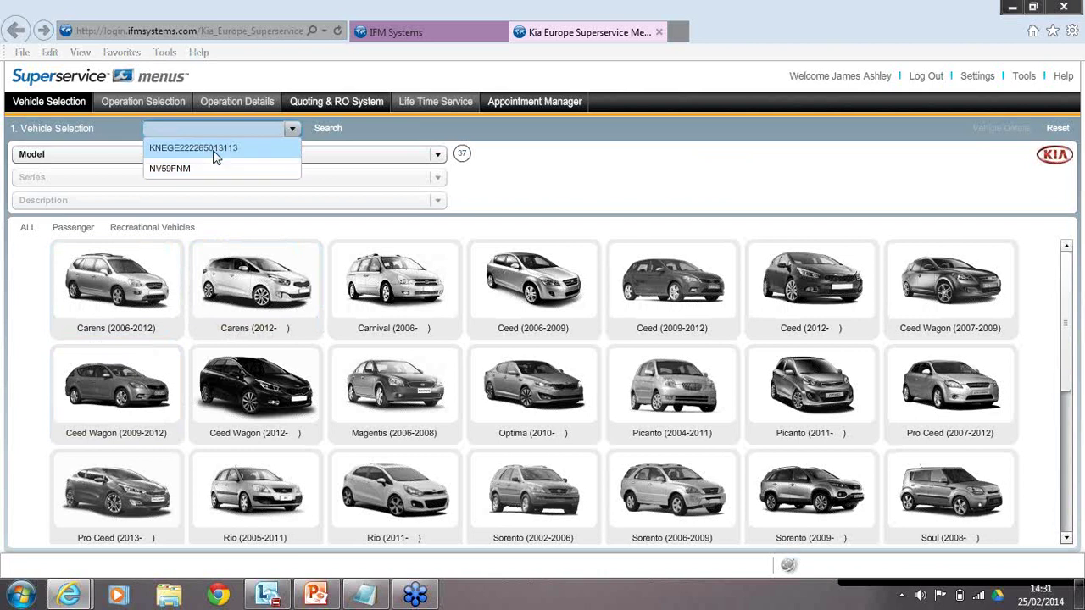
{"action": "left_click", "coordinate": [216, 149]}
{"action": "left_click", "coordinate": [327, 131]}
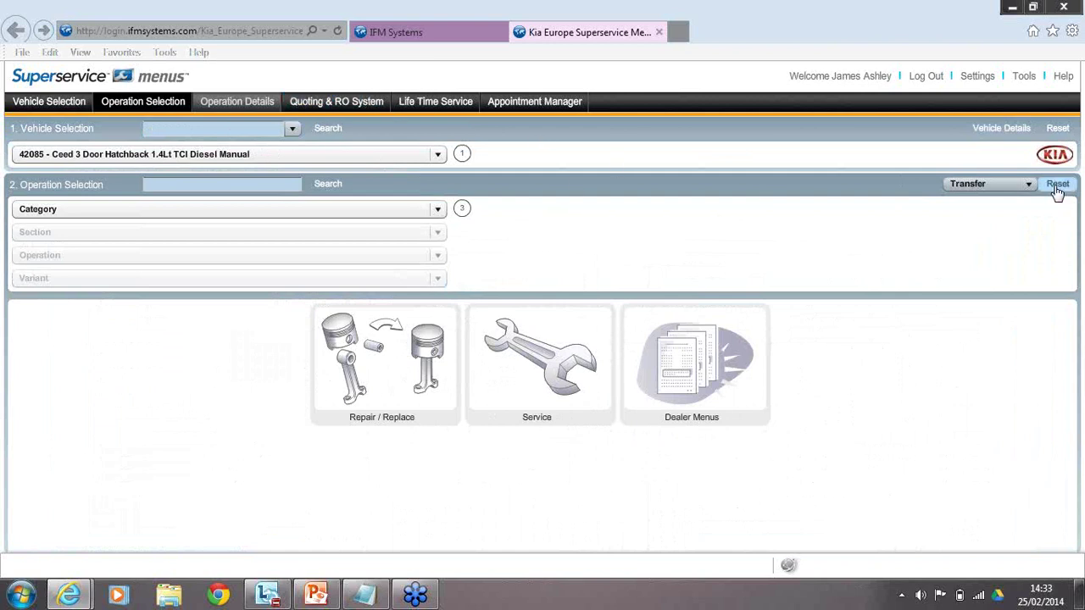
Reset both selections, load the saved Rio 5 Door Hatchback 1.4Lt Manual, and pick the Service category.
{"action": "left_click", "coordinate": [1057, 187]}
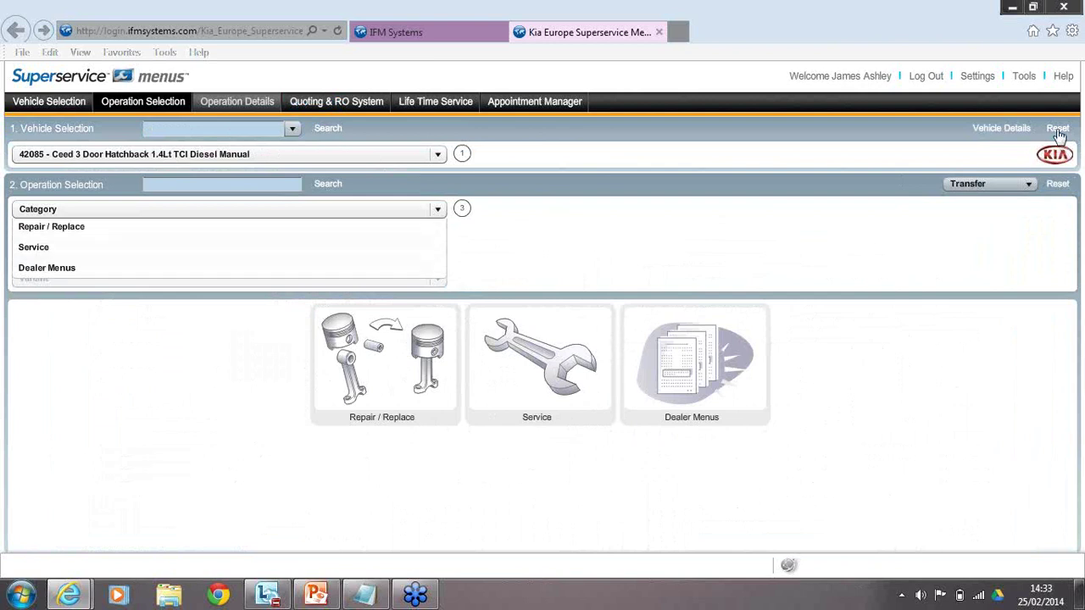
{"action": "left_click", "coordinate": [1055, 153]}
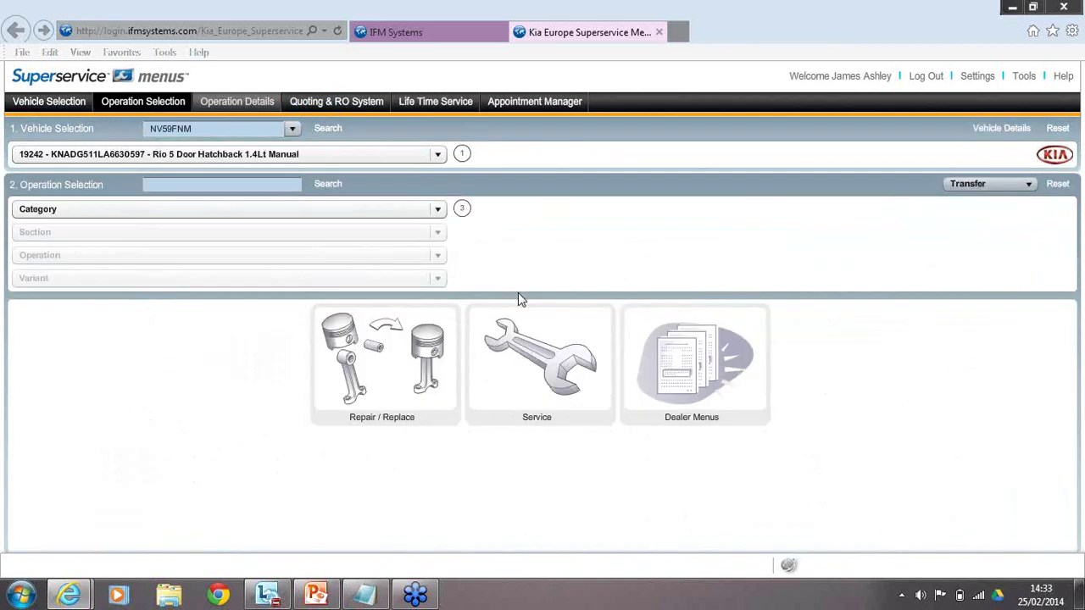
{"action": "left_click", "coordinate": [519, 321]}
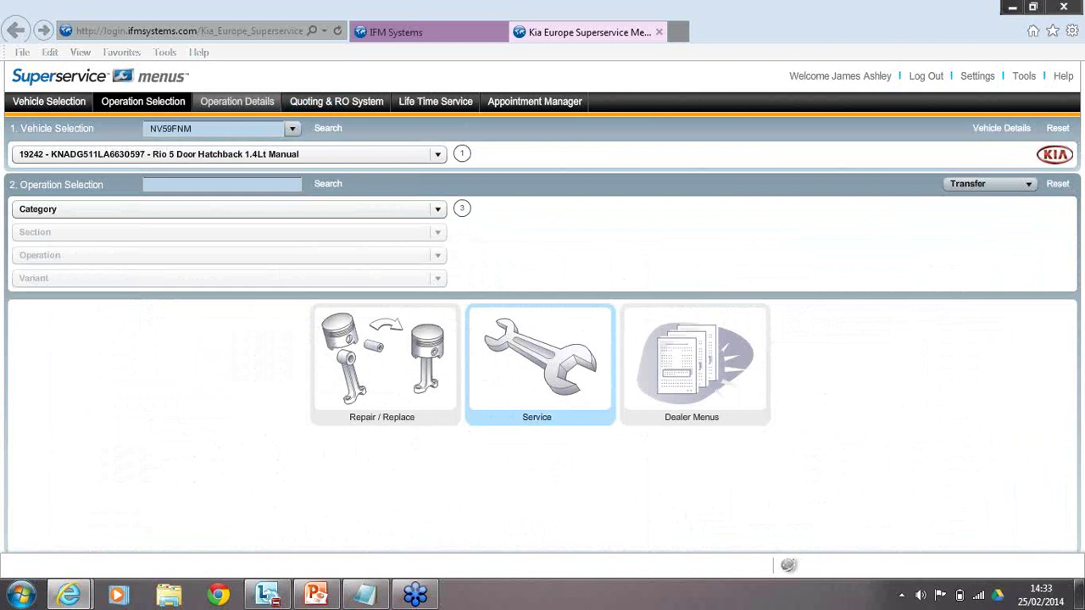
{"action": "left_click", "coordinate": [540, 363]}
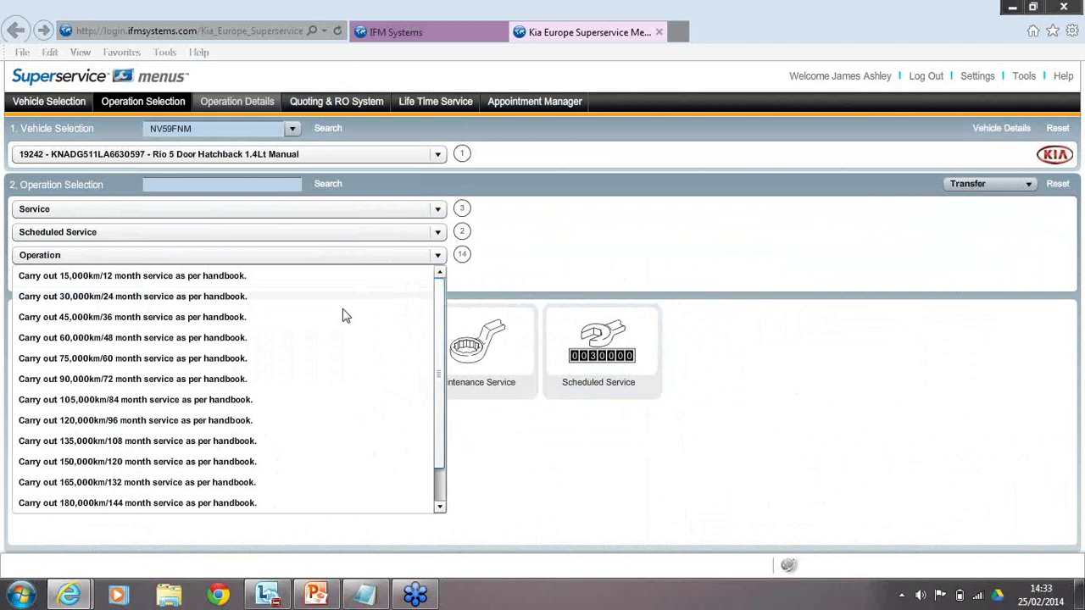
{"action": "left_click", "coordinate": [212, 337]}
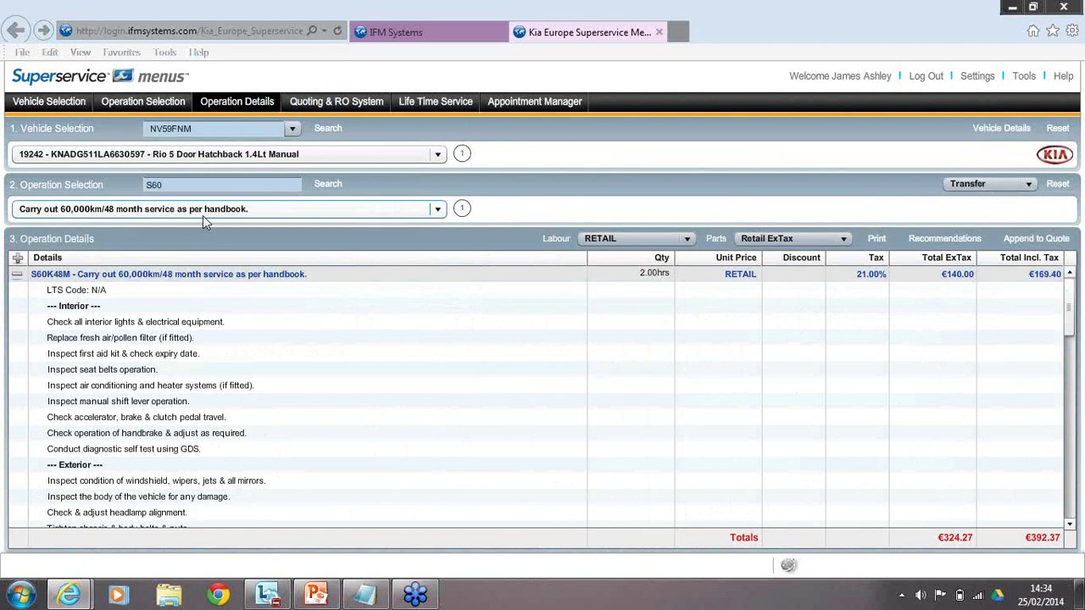
{"action": "left_click", "coordinate": [202, 215]}
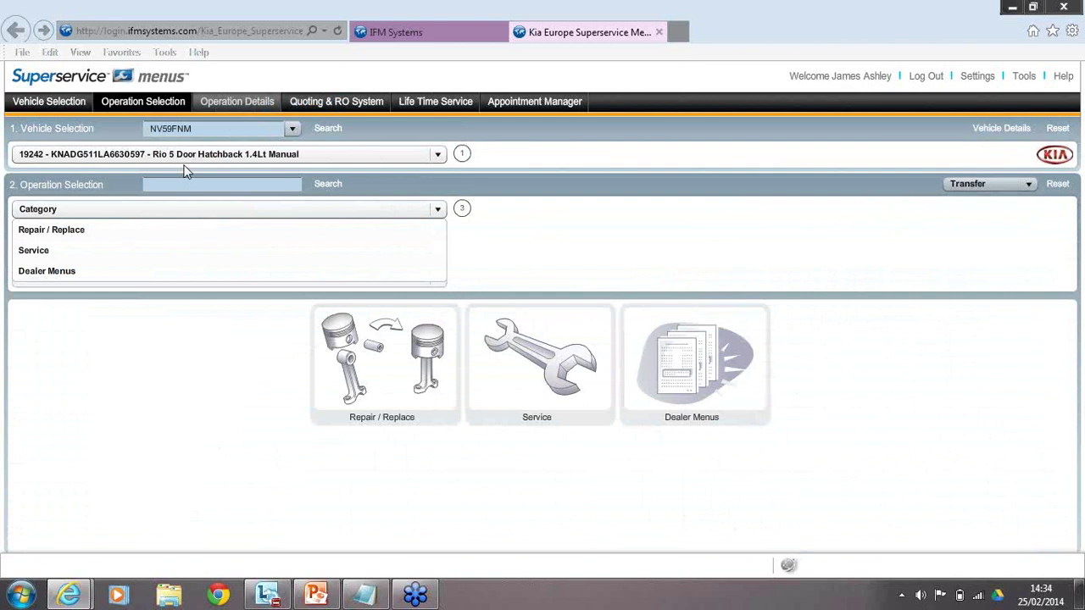
Search operation S60 to load the 60,000km/48 month service at RETAIL labour, €324.27 ex tax.
{"action": "left_click", "coordinate": [182, 184]}
{"action": "type", "text": "Se"}
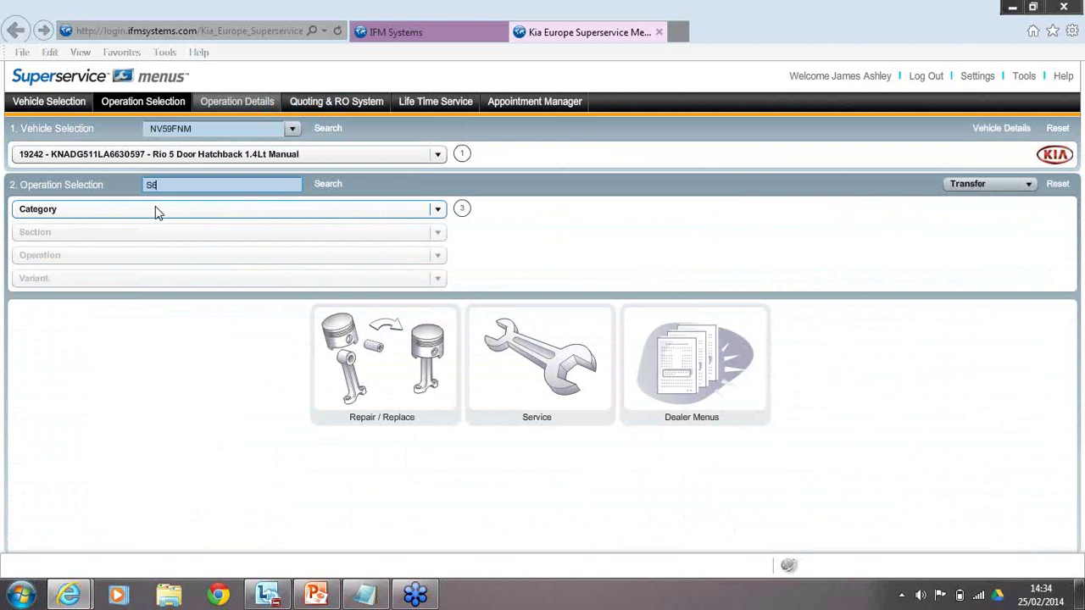
{"action": "type", "text": "0"}
{"action": "key", "text": "Return"}
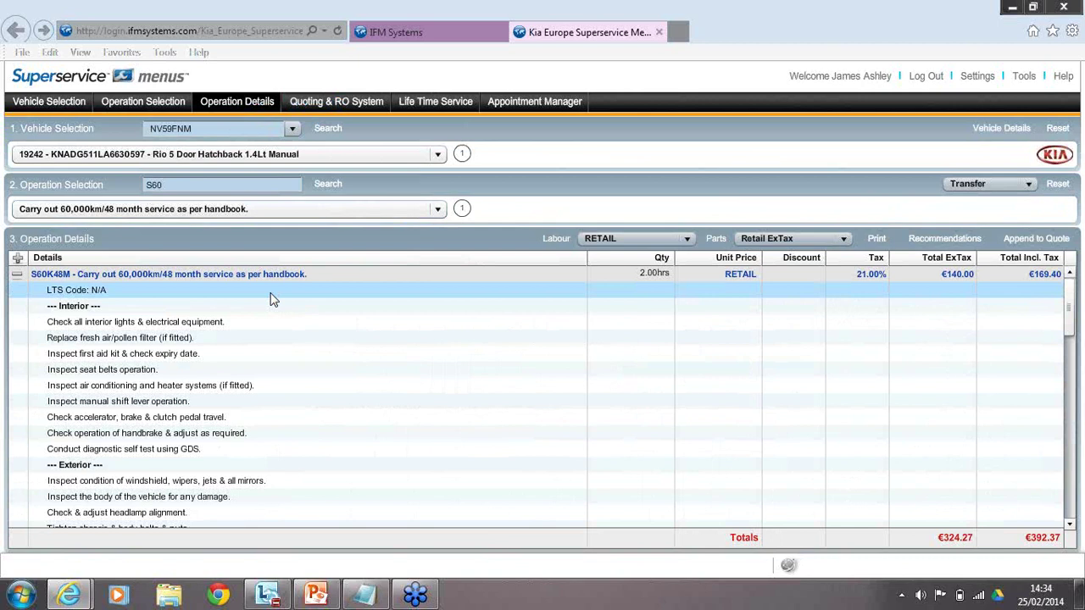
{"action": "left_click", "coordinate": [666, 240]}
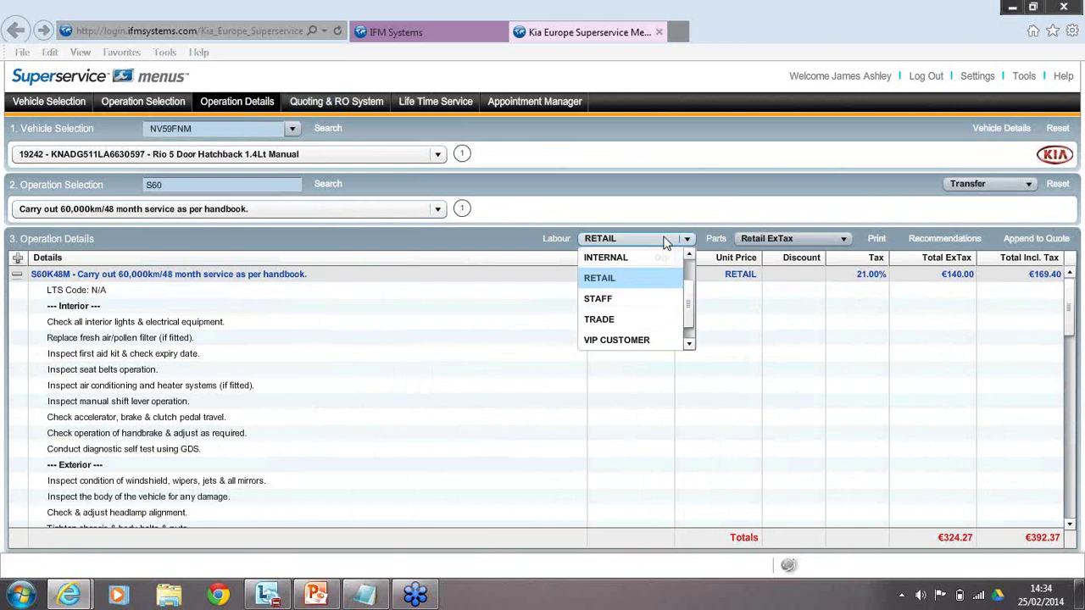
Reprice the service with VIP CUSTOMER labour and Trade-level parts.
{"action": "left_click", "coordinate": [649, 341]}
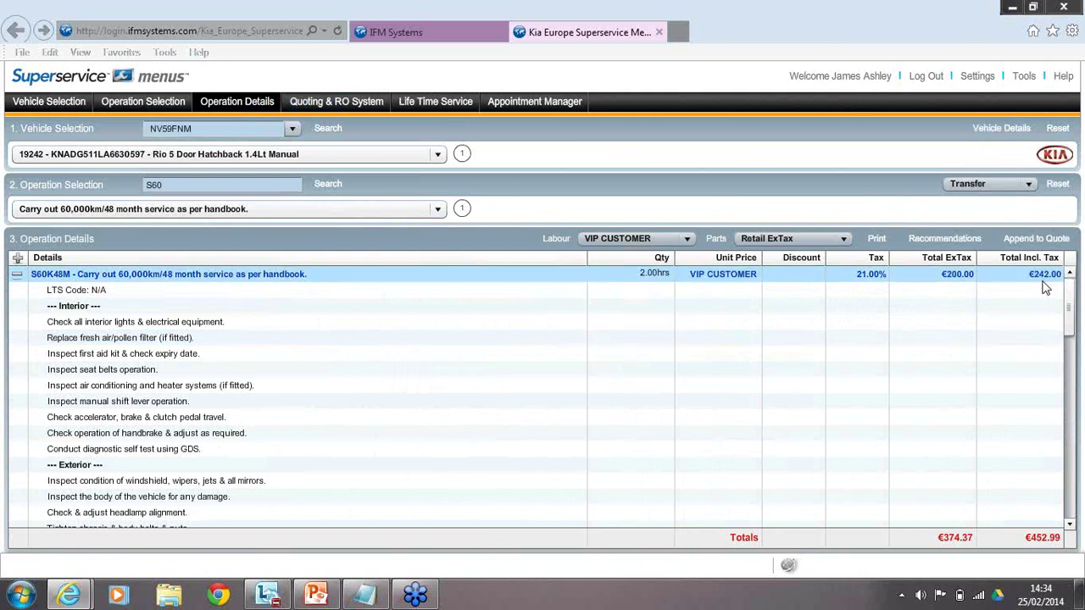
{"action": "left_click", "coordinate": [797, 240]}
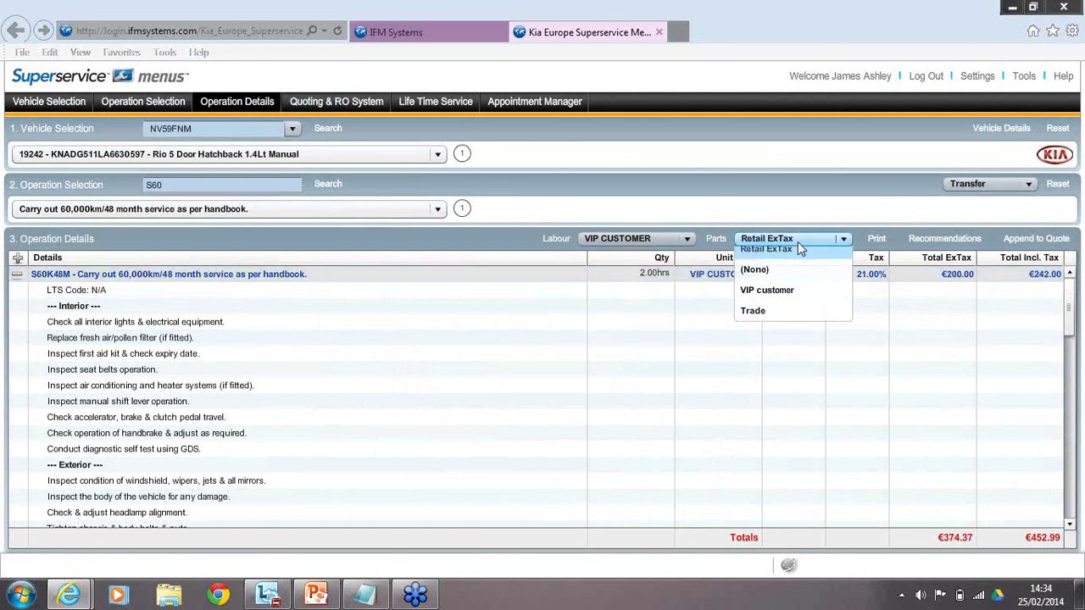
{"action": "left_click", "coordinate": [793, 325]}
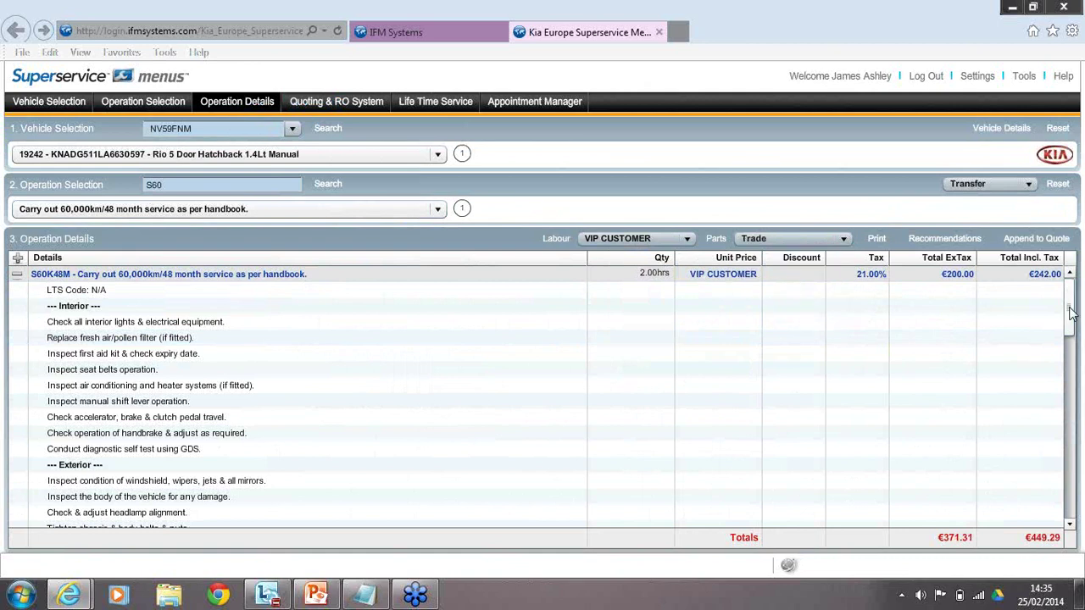
Set labour back to RETAIL, step through the checklist, and return to Operation Selection.
{"action": "left_click", "coordinate": [664, 244]}
{"action": "left_click", "coordinate": [619, 255]}
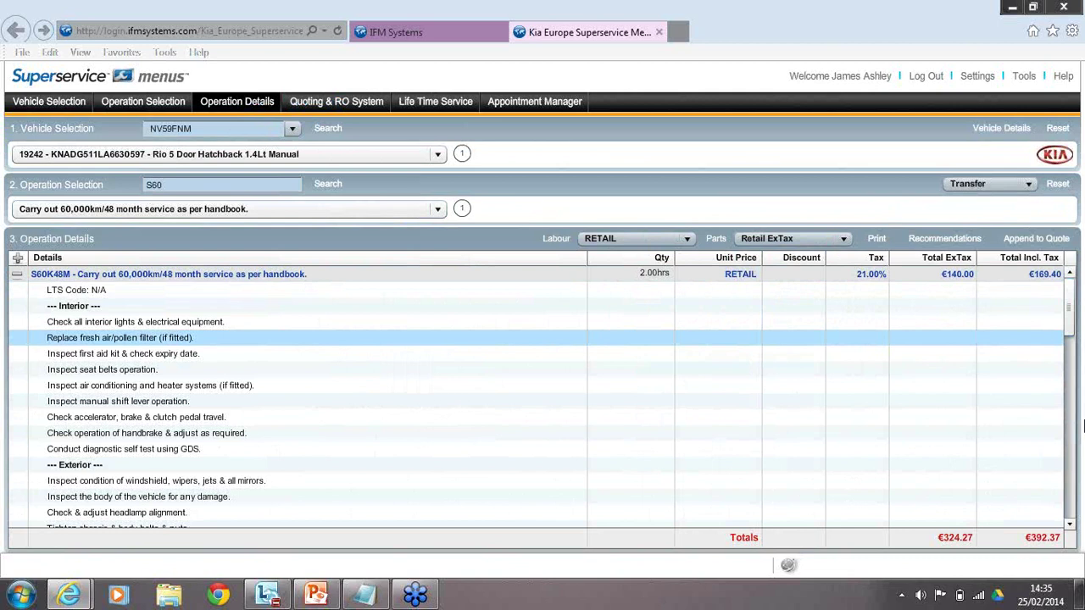
{"action": "key", "text": "Down"}
{"action": "key", "text": "Down"}
{"action": "key", "text": "Down"}
{"action": "key", "text": "Down"}
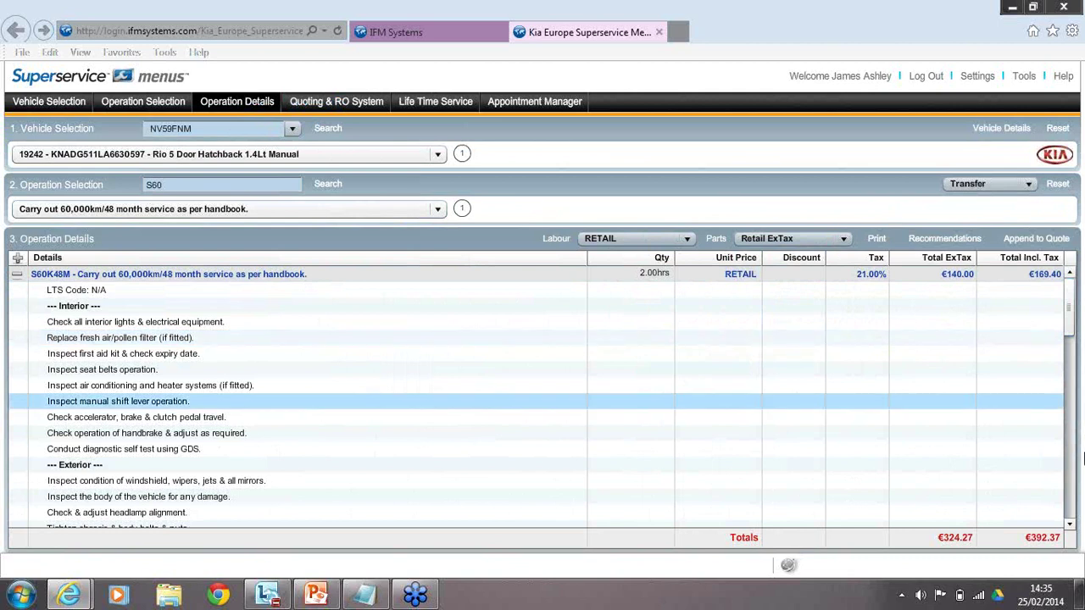
{"action": "left_click", "coordinate": [142, 101]}
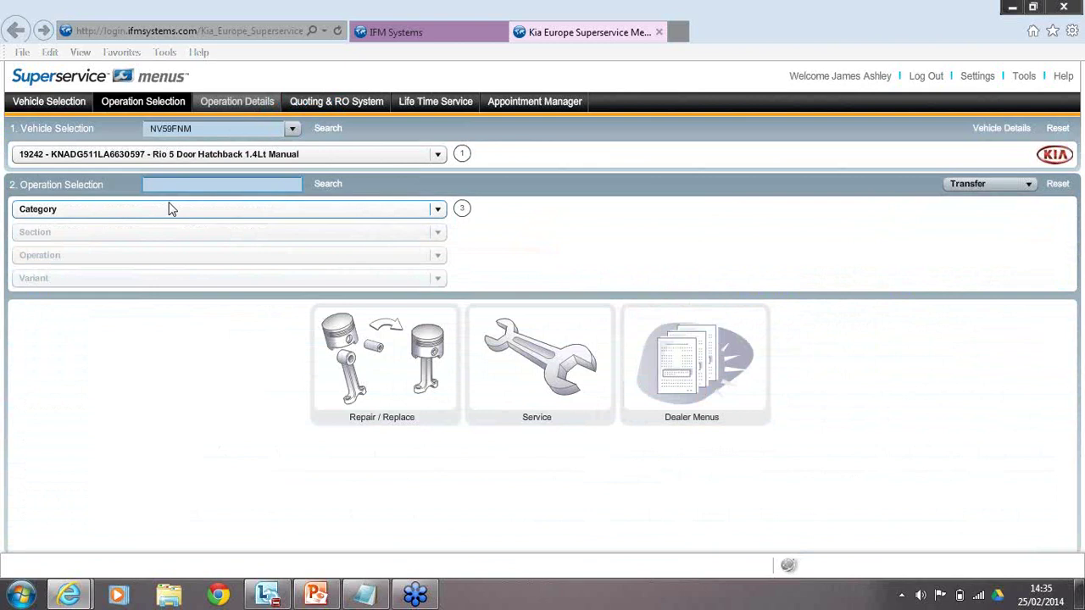
Search WATER to load Replace Water Pump, totalling €368.72 ex tax, €446.15 incl.
{"action": "type", "text": "WATER"}
{"action": "left_click", "coordinate": [318, 182]}
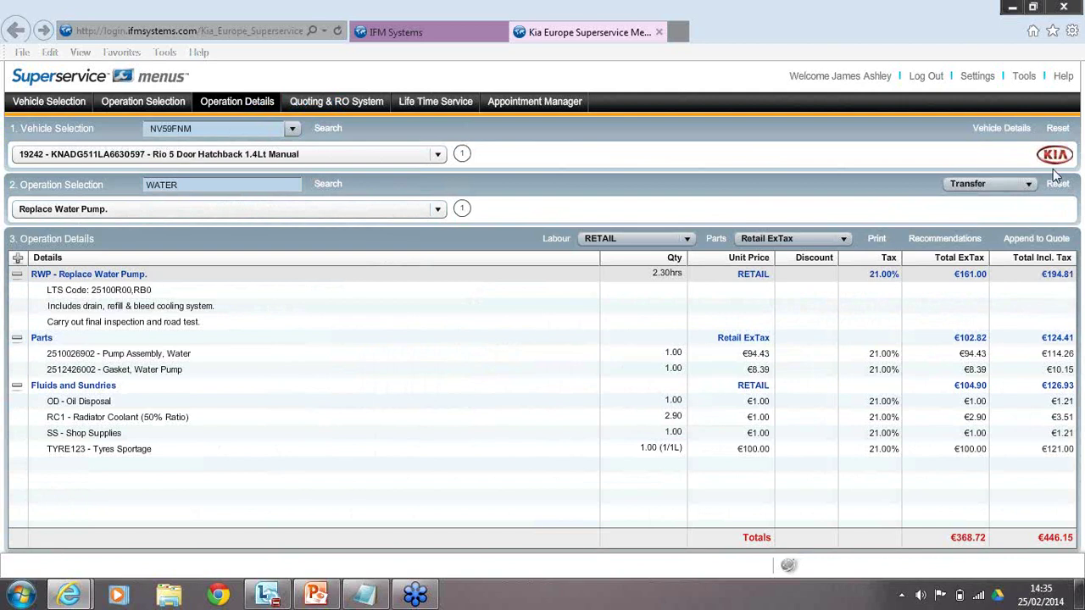
Reset the operation selection to clear the water pump job.
{"action": "left_click", "coordinate": [1057, 183]}
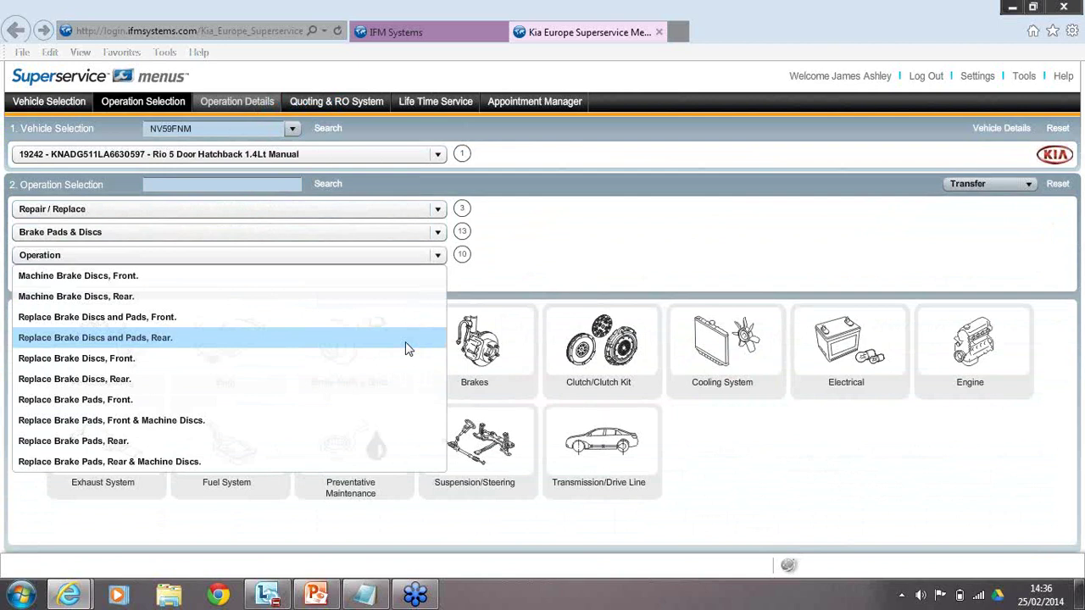
Price Replace Brake Discs, Front, then look up LTS code 58117R0B for the discs-and-pads job.
{"action": "left_click", "coordinate": [406, 357]}
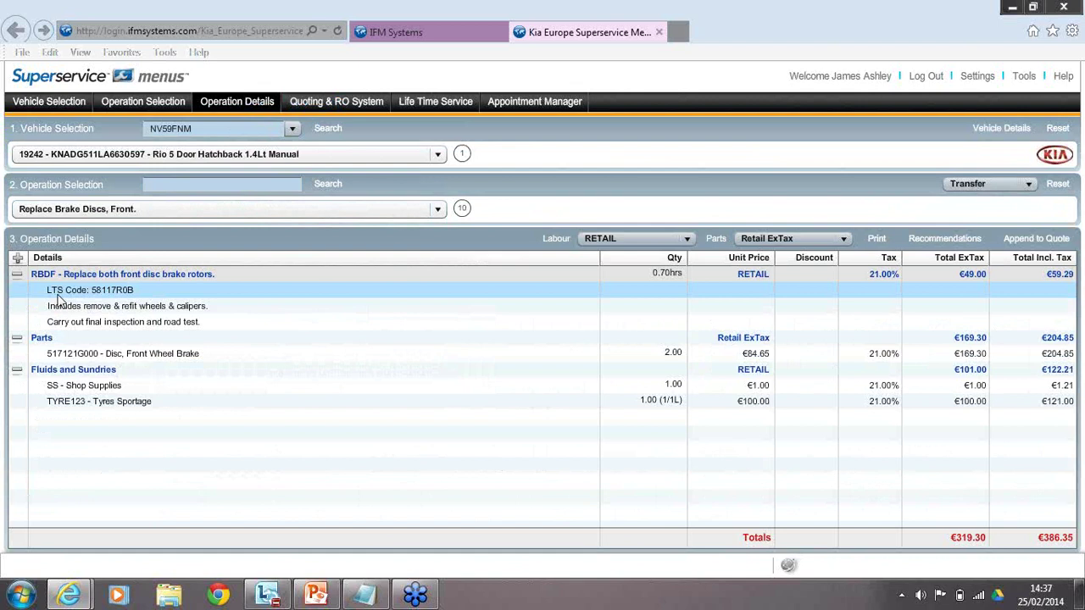
{"action": "type", "text": "58117R"}
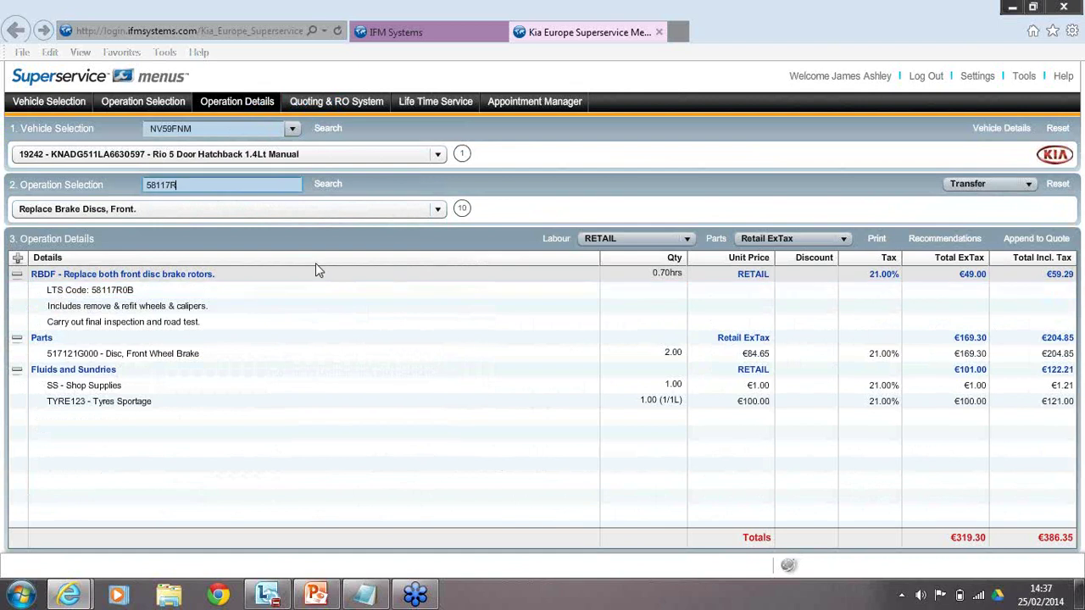
{"action": "key", "text": "BackSpace"}
{"action": "key", "text": "BackSpace"}
{"action": "key", "text": "BackSpace"}
{"action": "key", "text": "BackSpace"}
{"action": "key", "text": "BackSpace"}
{"action": "key", "text": "BackSpace"}
{"action": "left_click", "coordinate": [334, 185]}
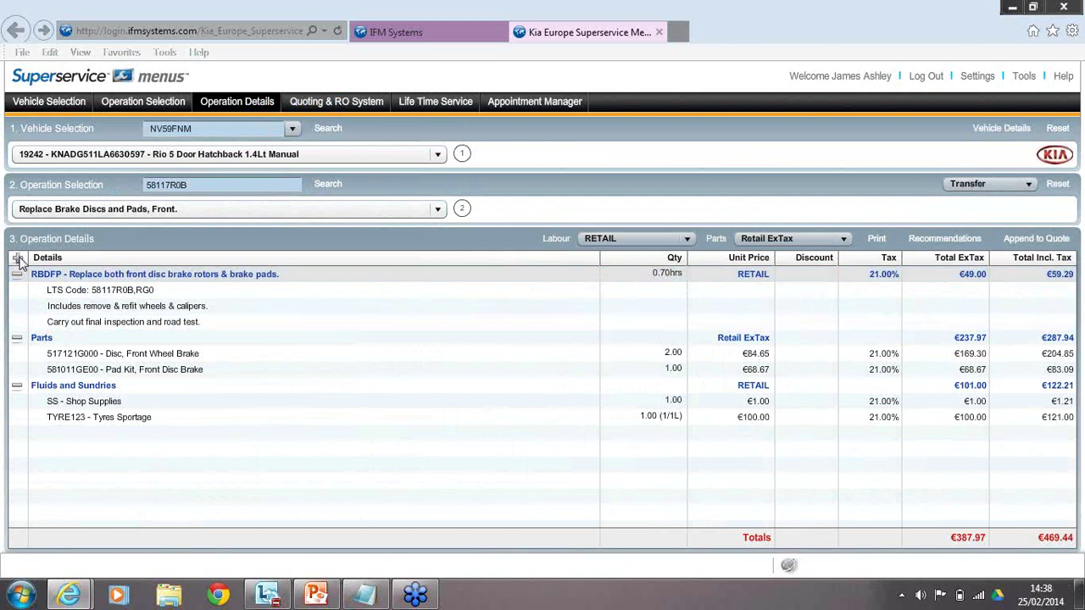
{"action": "left_click", "coordinate": [18, 258]}
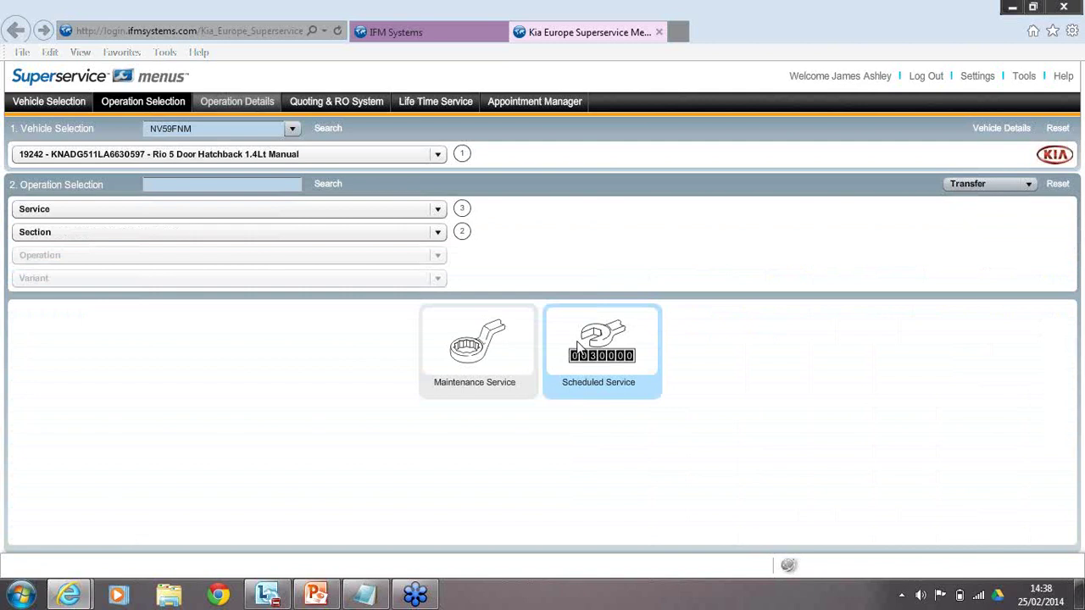
Load the Scheduled Service 45,000km/36 month service (S45K36M), totalling €231.84 ex tax.
{"action": "left_click", "coordinate": [579, 345]}
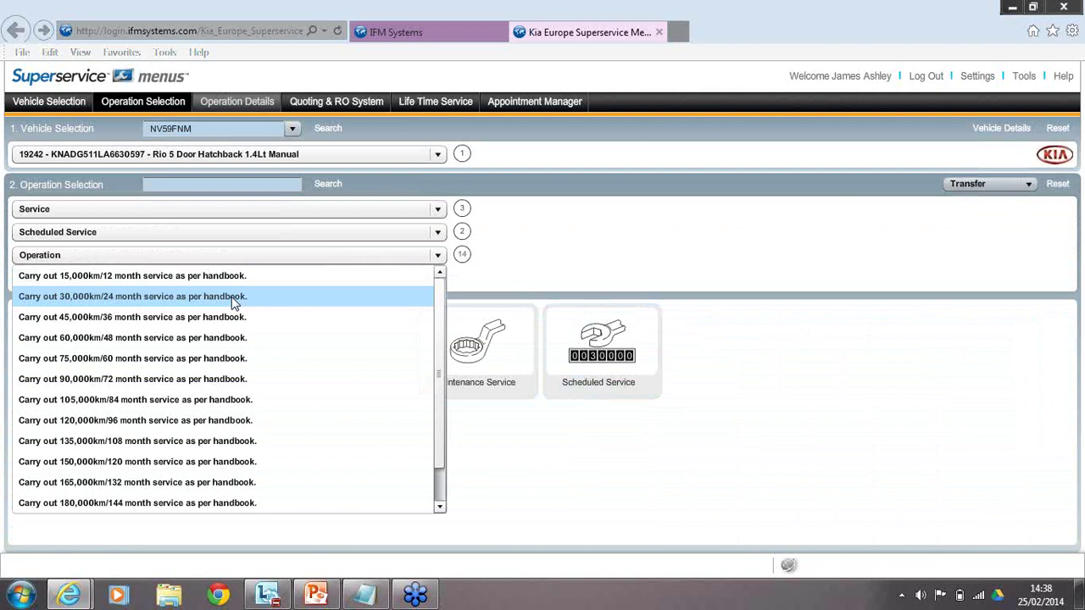
{"action": "left_click", "coordinate": [235, 316]}
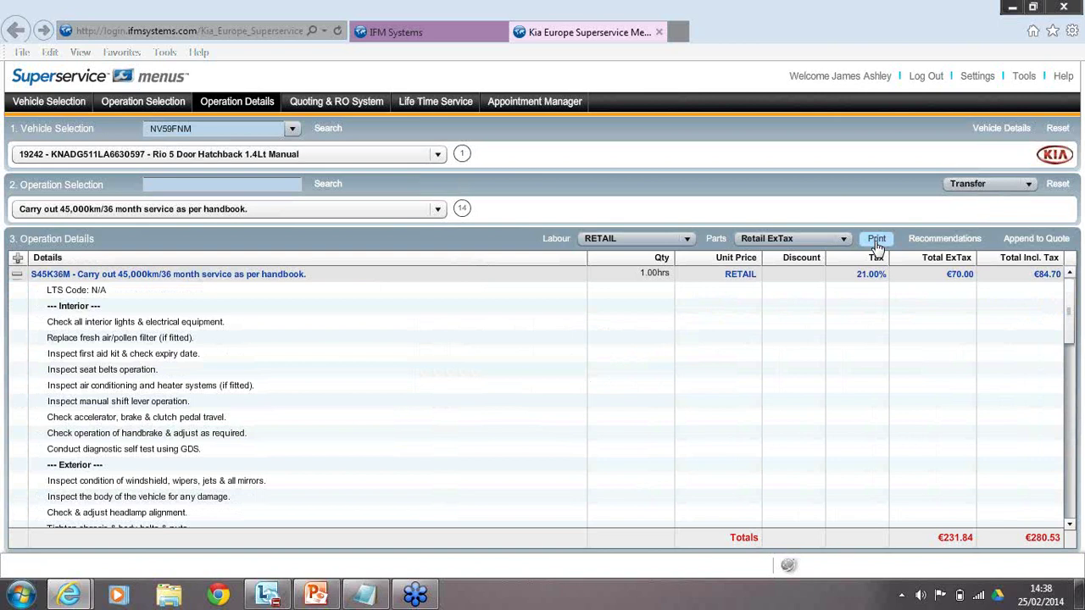
Print the 45,000km service as a repair order (Print as RO) into a new tab.
{"action": "left_click", "coordinate": [877, 240]}
{"action": "left_click", "coordinate": [297, 239]}
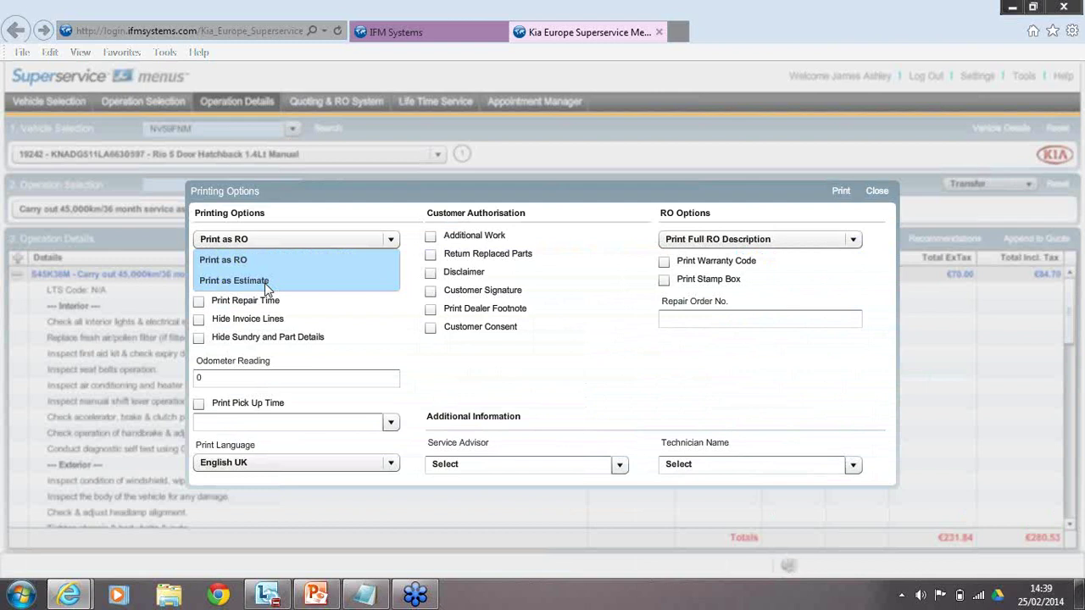
{"action": "left_click", "coordinate": [841, 193]}
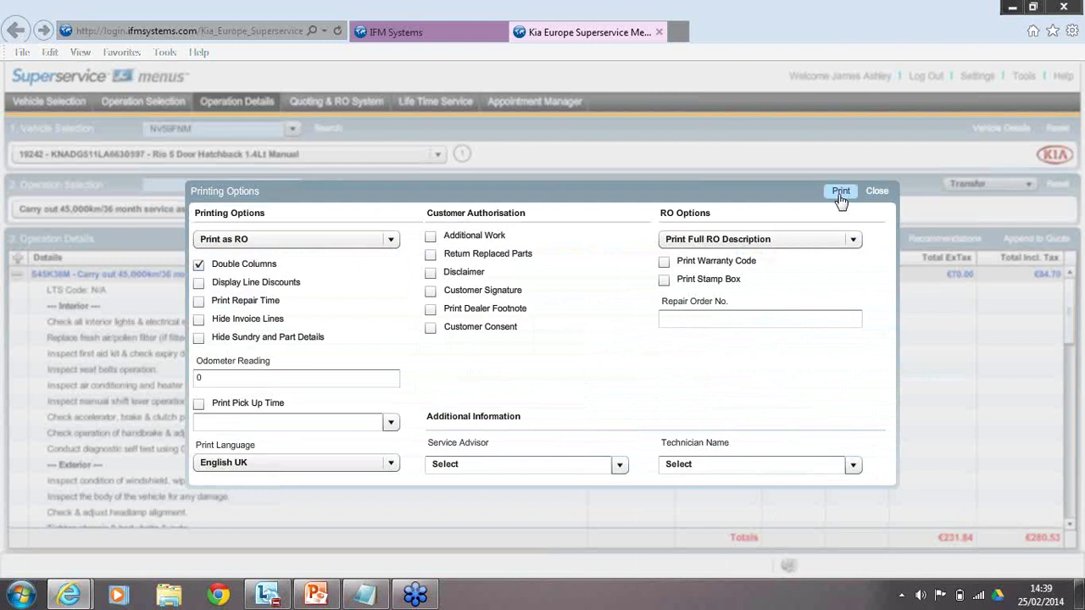
{"action": "left_click", "coordinate": [841, 195]}
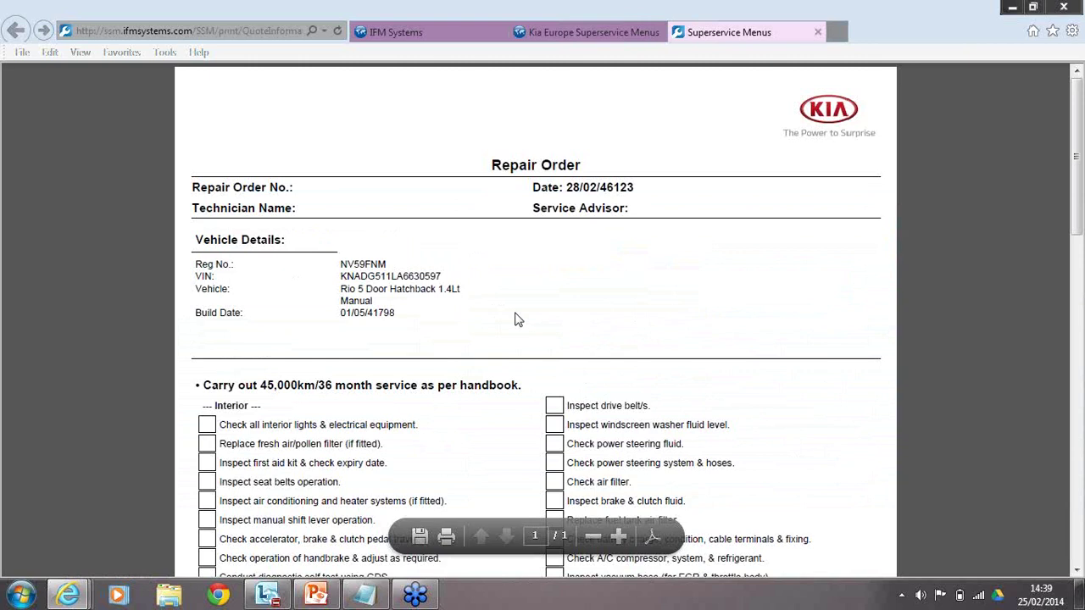
Scroll the repair order printout down to the Parts section and back to the top.
{"action": "scroll", "coordinate": [614, 455], "scroll_direction": "down", "scroll_amount": 6}
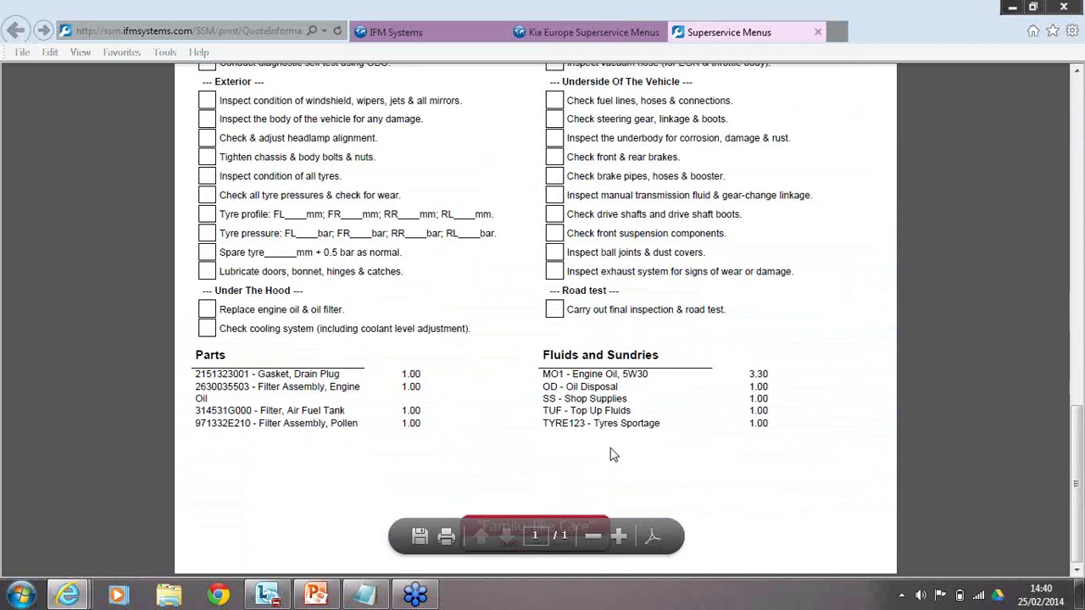
{"action": "scroll", "coordinate": [672, 315], "scroll_direction": "up", "scroll_amount": 5}
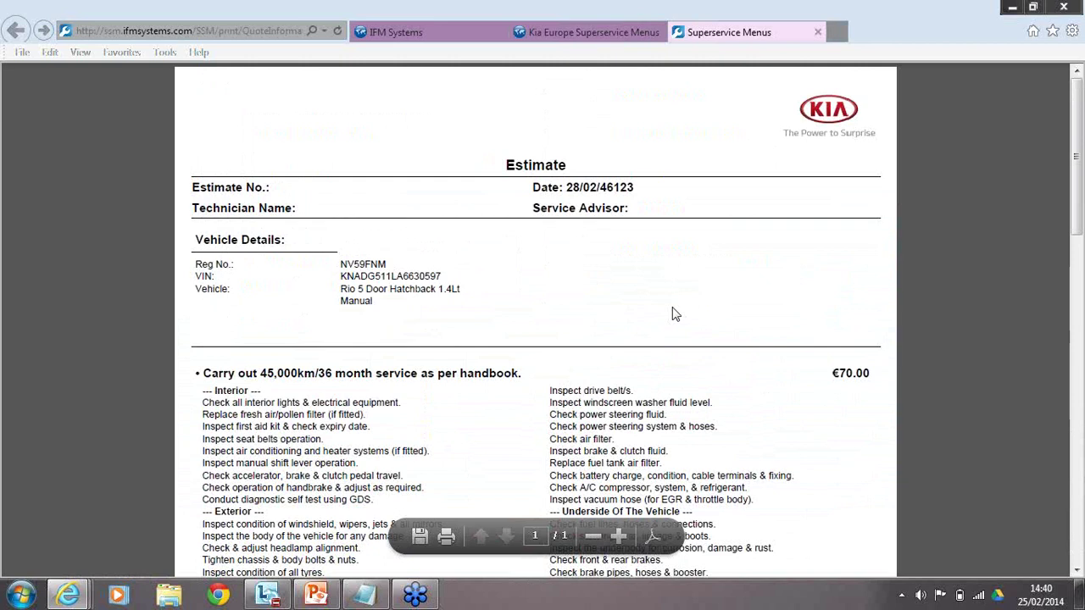
Review the 45,000km estimate's parts and totals, then close the print preview.
{"action": "scroll", "coordinate": [787, 505], "scroll_direction": "down", "scroll_amount": 5}
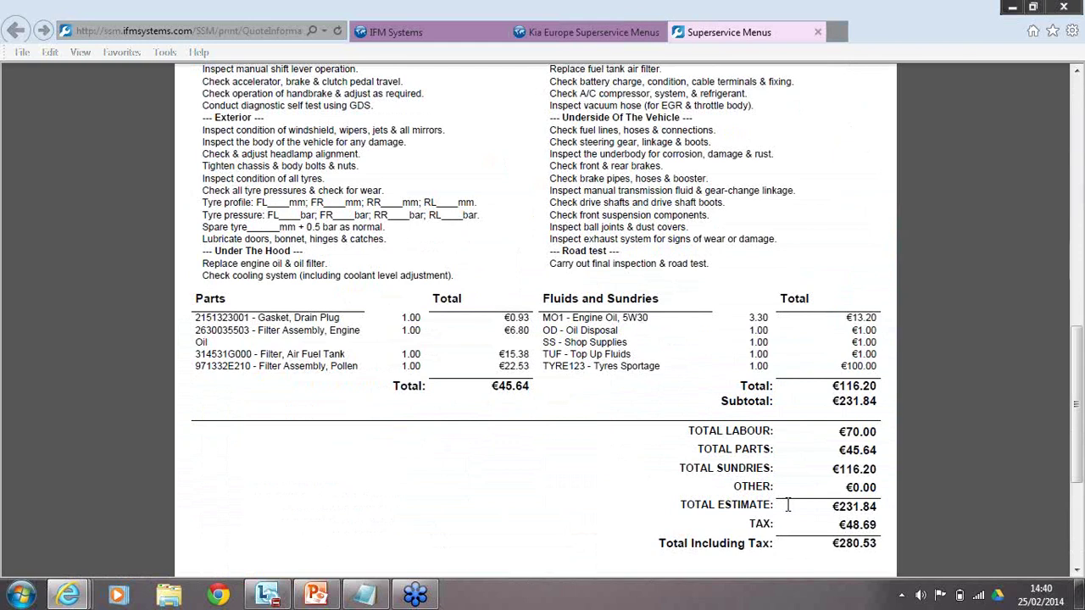
{"action": "key", "text": "ctrl+w"}
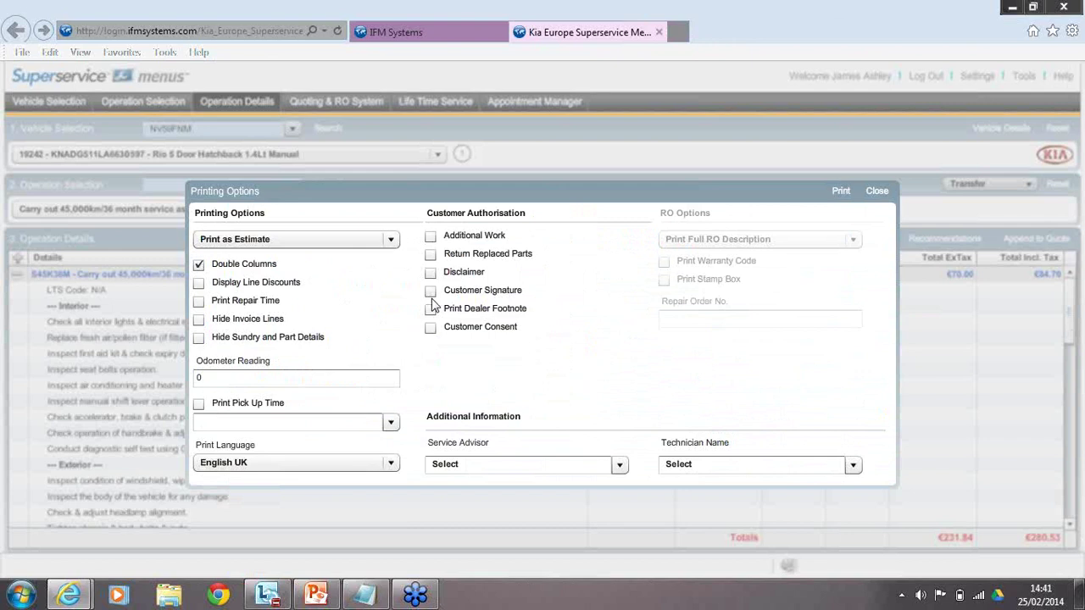
Close the Printing Options dialog to return to the 45,000km/36 month service details.
{"action": "left_click", "coordinate": [876, 191]}
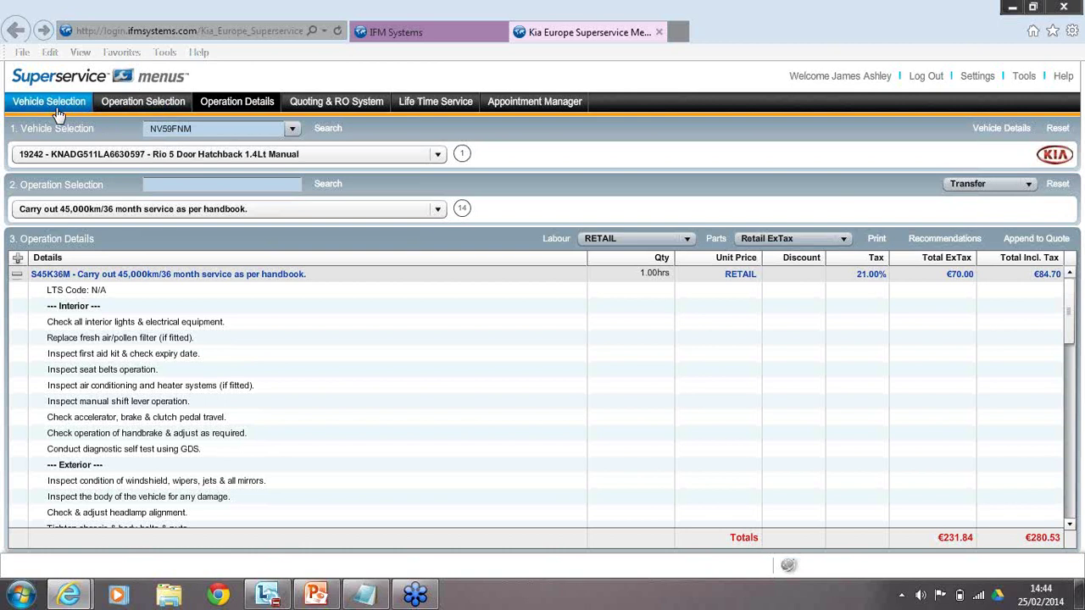
Switch to the 60,000km/48 month service and show its recommended extra operations.
{"action": "left_click", "coordinate": [55, 107]}
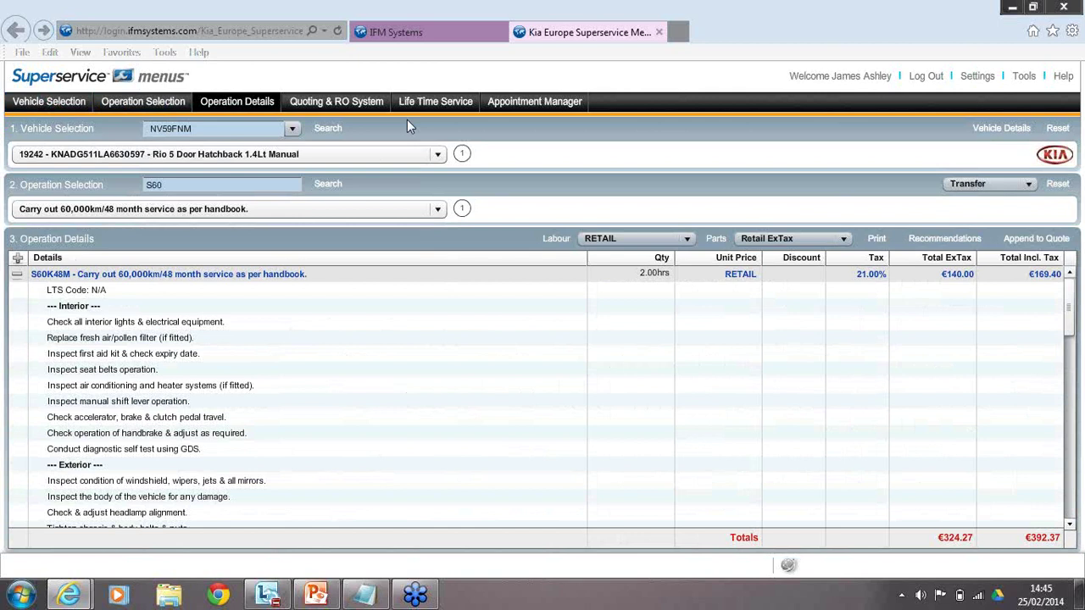
{"action": "left_click", "coordinate": [955, 239]}
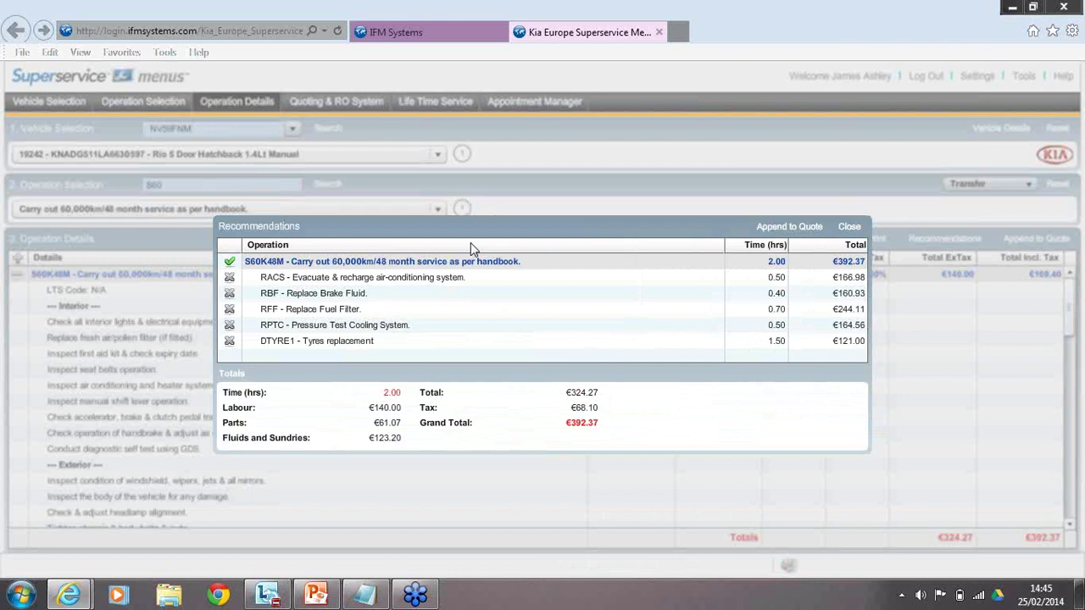
Preview the brake fluid and air-conditioning recharge recommendations, then close without adding them.
{"action": "left_click", "coordinate": [229, 294]}
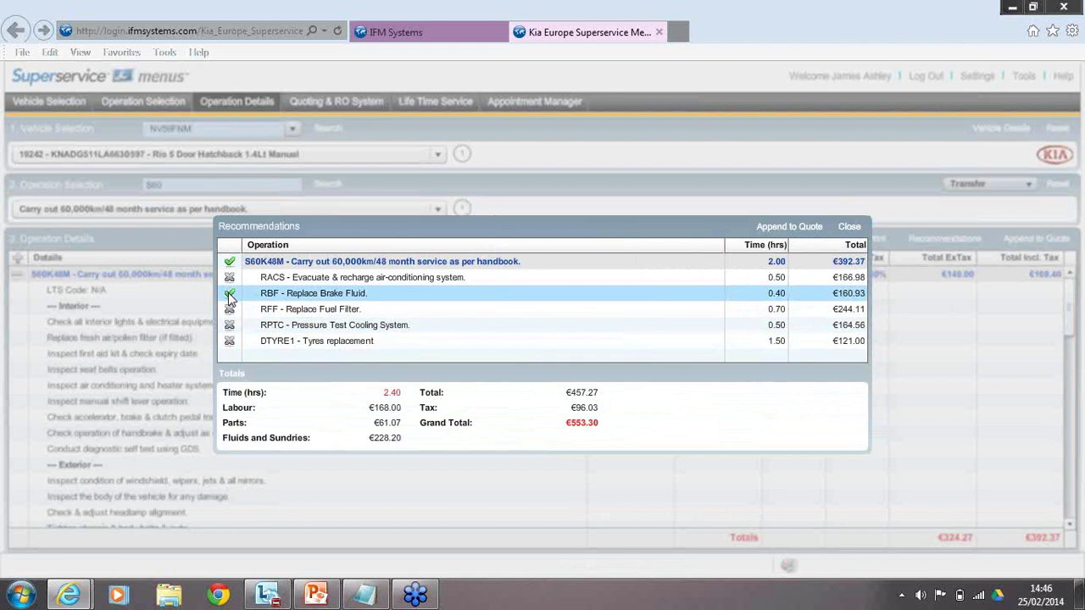
{"action": "left_click", "coordinate": [229, 278]}
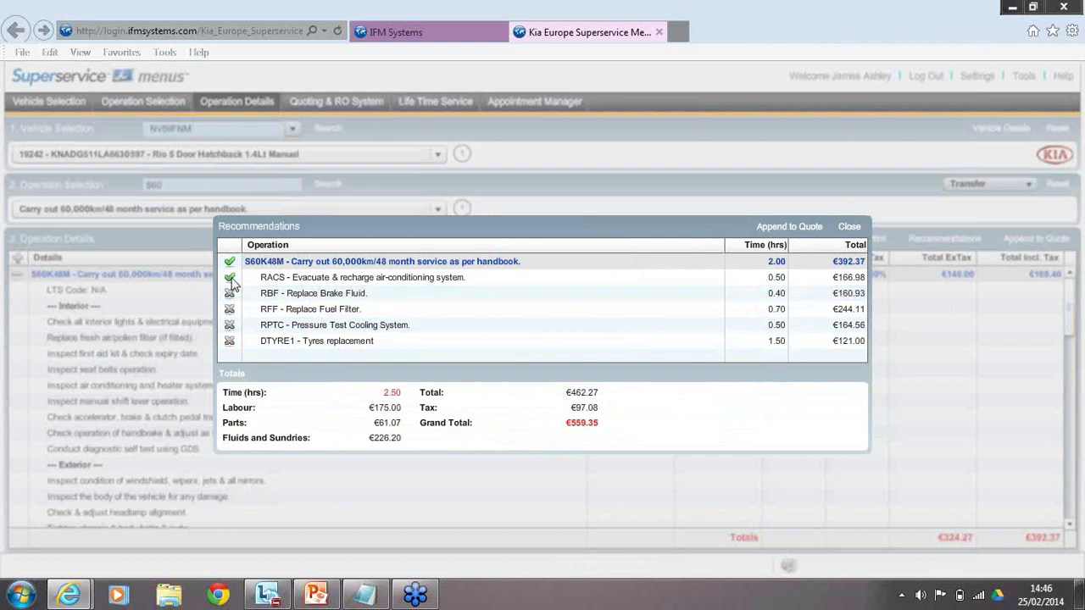
{"action": "left_click", "coordinate": [848, 226]}
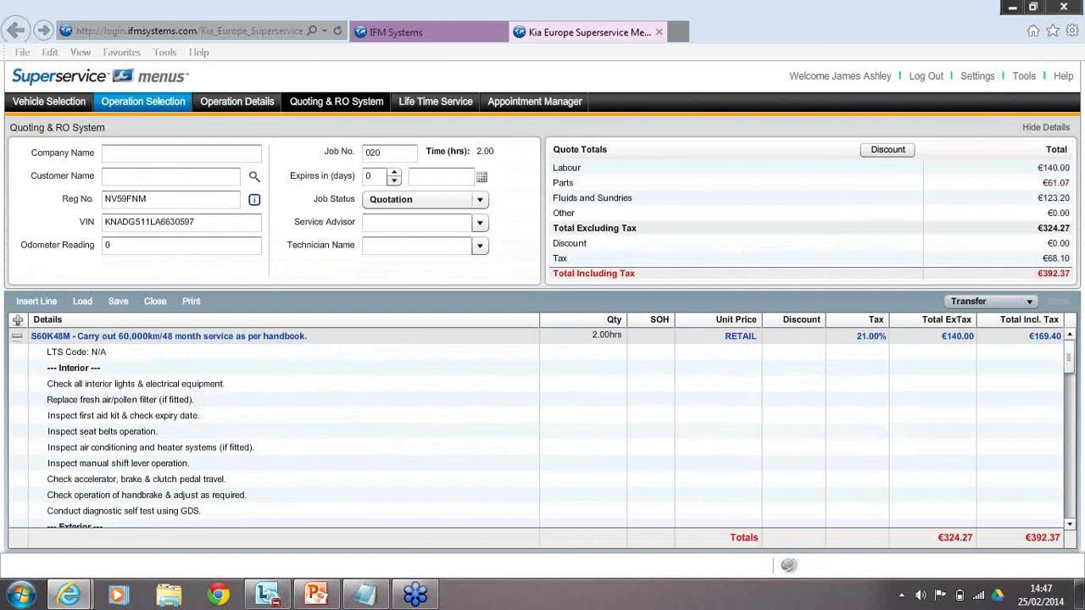
Return to Operation Selection for the Rio NV59FNM.
{"action": "left_click", "coordinate": [143, 101]}
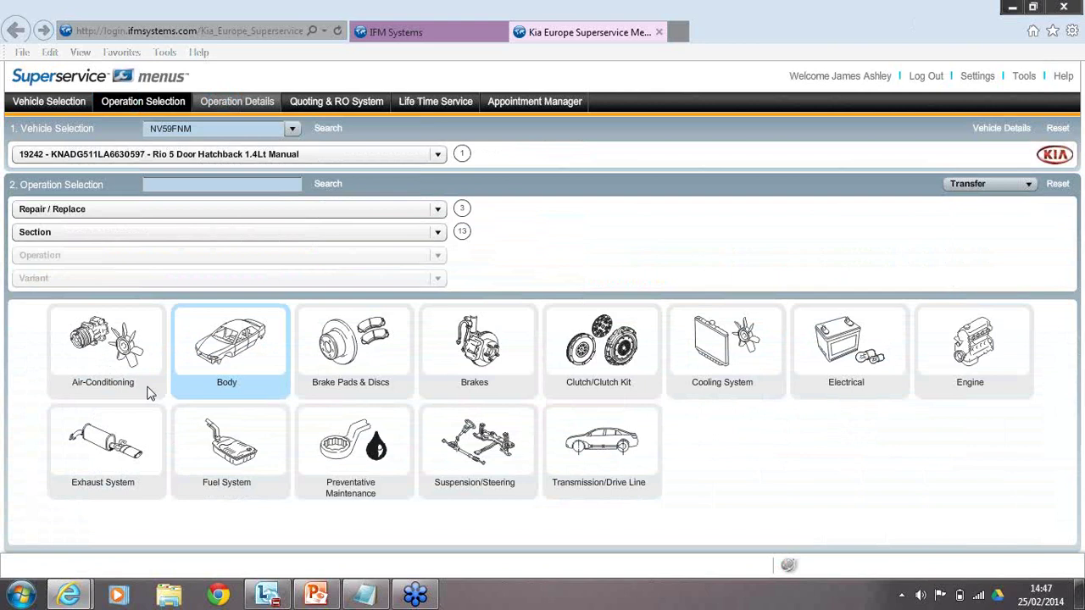
Add Evacuate & Recharge Air Conditioning to the quote, choosing Oil Disposal and Shop Supplies sundries to re-add.
{"action": "left_click", "coordinate": [104, 354]}
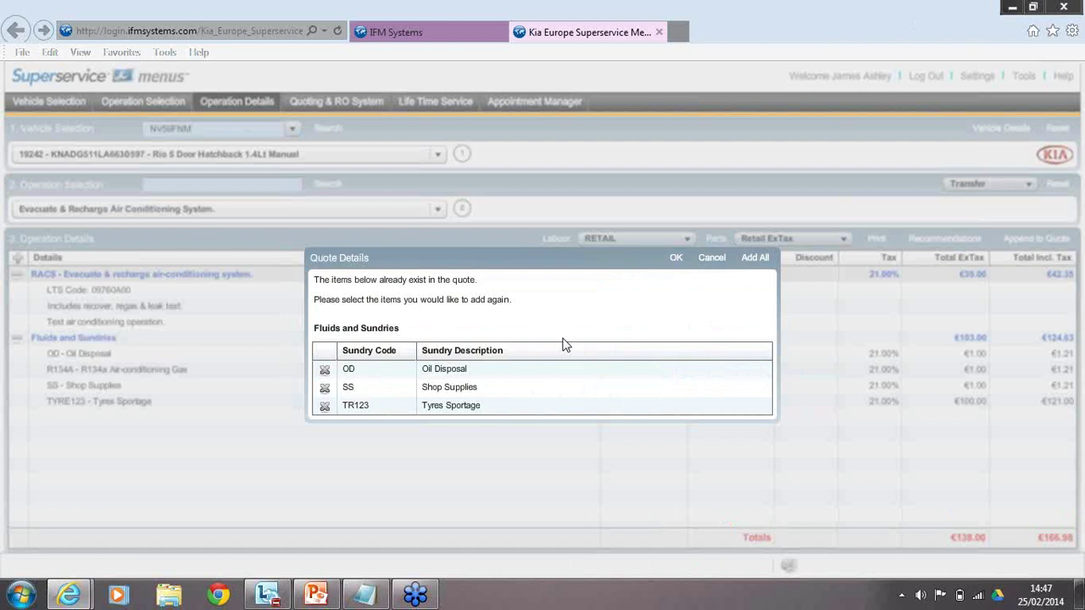
{"action": "left_click", "coordinate": [330, 373]}
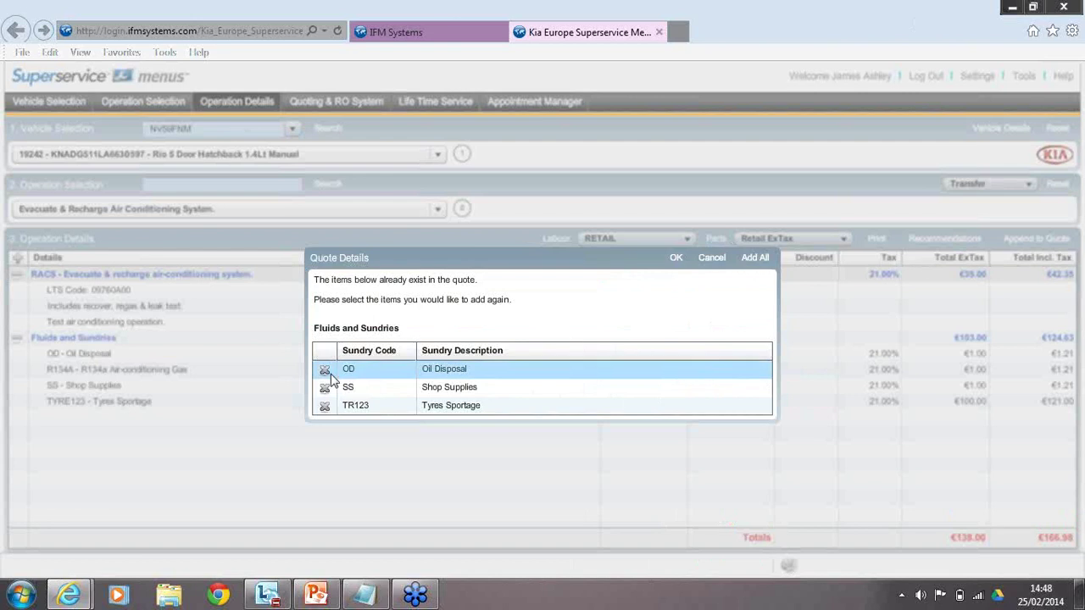
{"action": "left_click", "coordinate": [333, 385]}
{"action": "left_click", "coordinate": [344, 372]}
{"action": "left_click", "coordinate": [325, 390]}
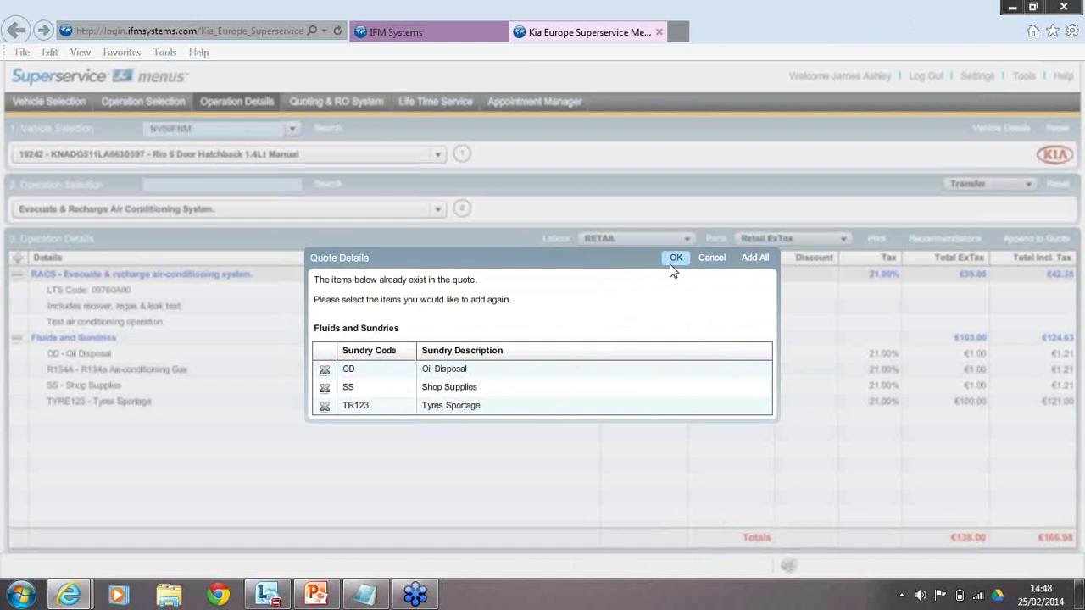
{"action": "left_click", "coordinate": [675, 260]}
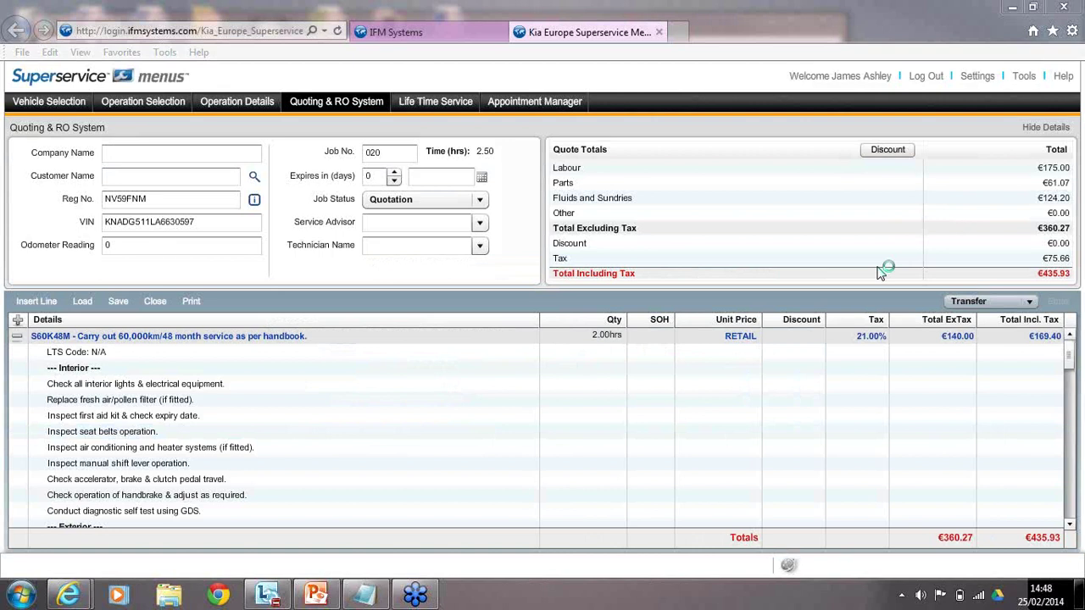
{"action": "left_click", "coordinate": [489, 336]}
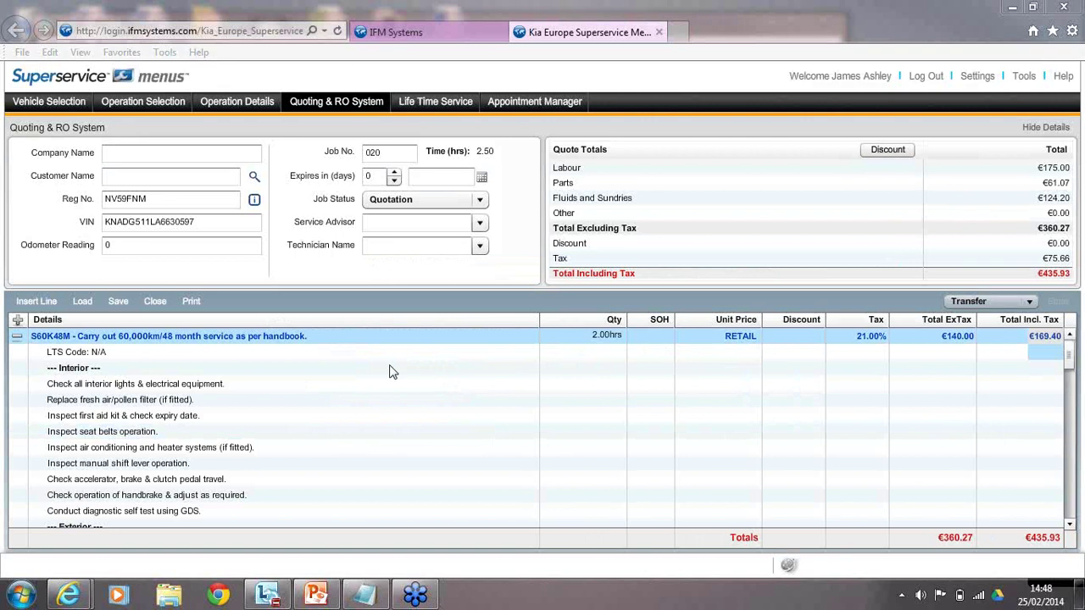
{"action": "left_click", "coordinate": [285, 369]}
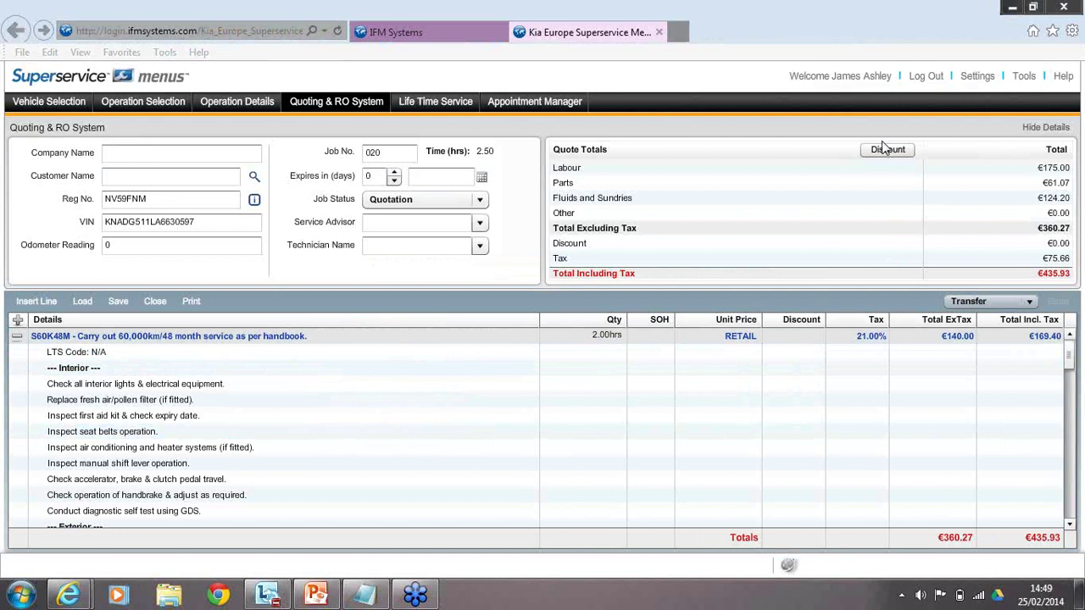
Apply a 25% discount to the whole quote, cutting €90.07.
{"action": "left_click", "coordinate": [884, 149]}
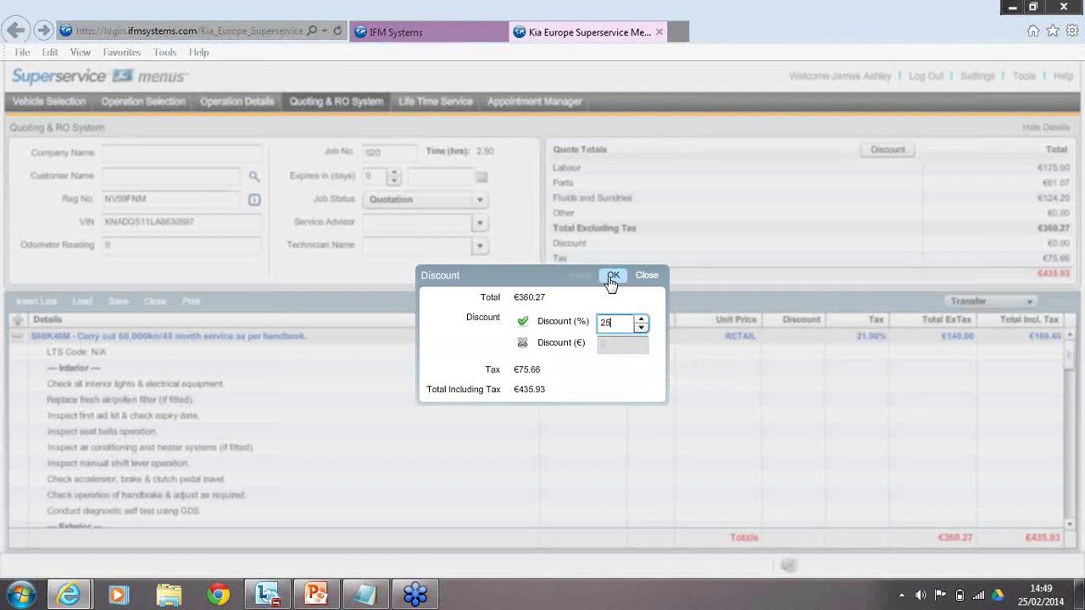
{"action": "left_click", "coordinate": [612, 276]}
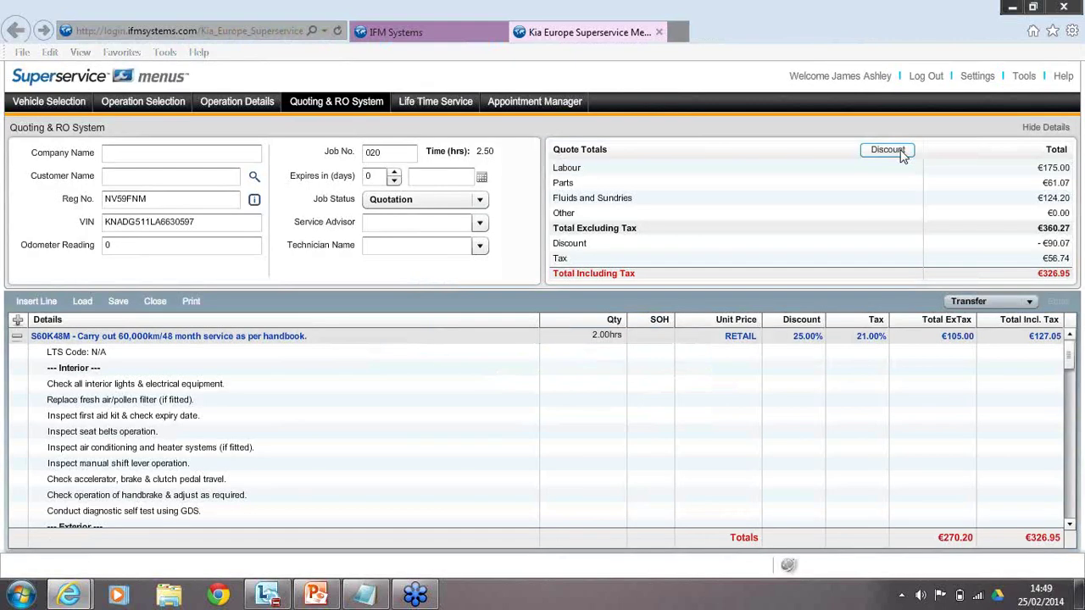
{"action": "left_click", "coordinate": [887, 150]}
Collapse the quote lines to summary rows and clear the quote-wide discount to €0.00.
{"action": "key", "text": "Escape"}
{"action": "left_click", "coordinate": [18, 320]}
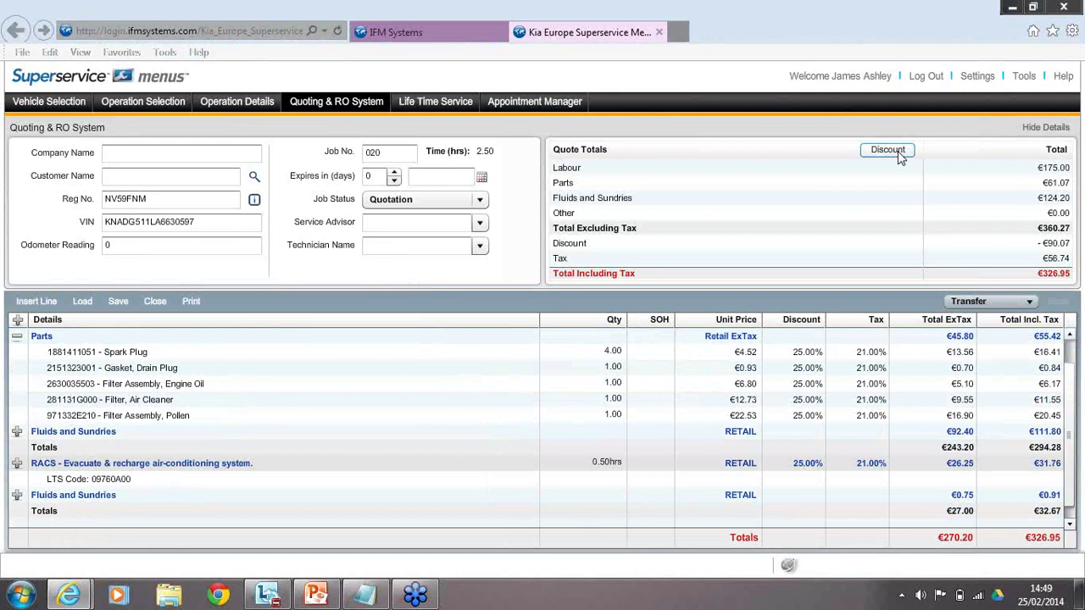
{"action": "left_click", "coordinate": [897, 152]}
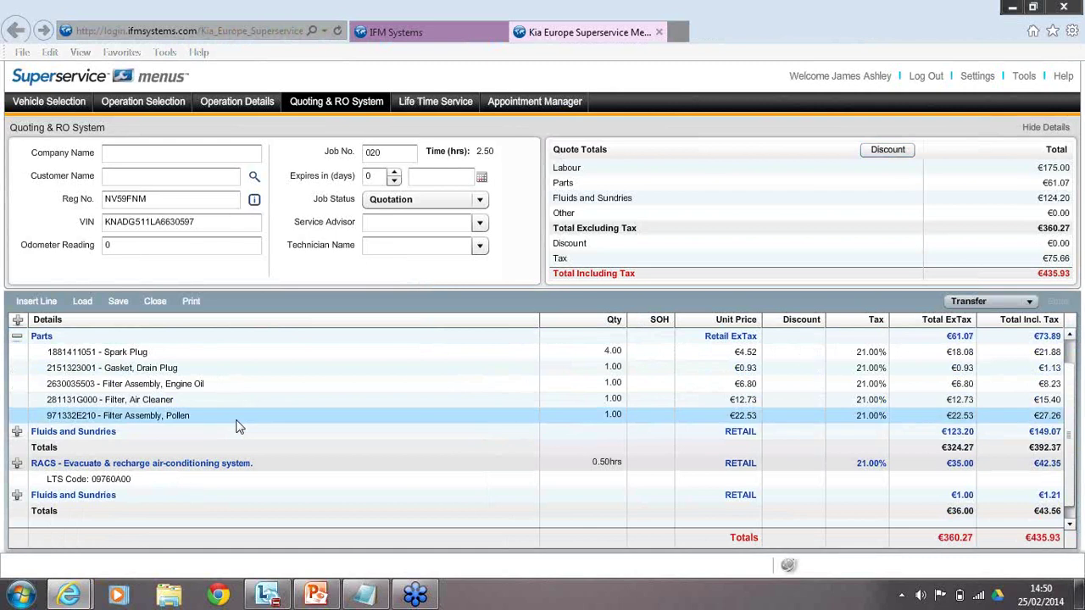
Give the Filter Assembly, Pollen line a 25% discount, bringing the total to €429.11.
{"action": "left_click", "coordinate": [773, 417]}
{"action": "type", "text": "25"}
{"action": "key", "text": "Return"}
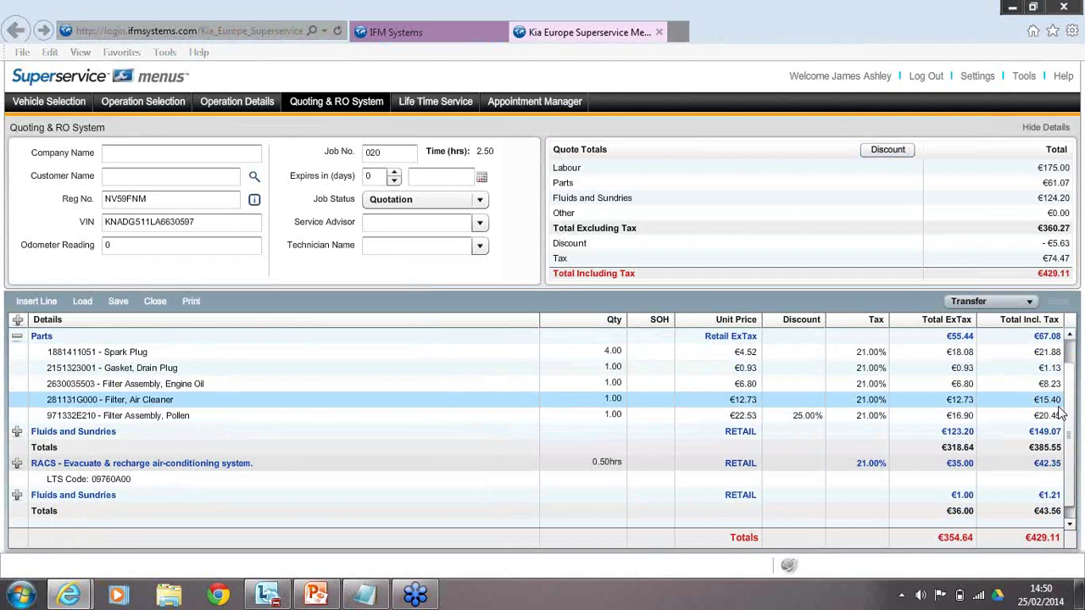
{"action": "scroll", "coordinate": [1060, 413], "scroll_direction": "up", "scroll_amount": 1}
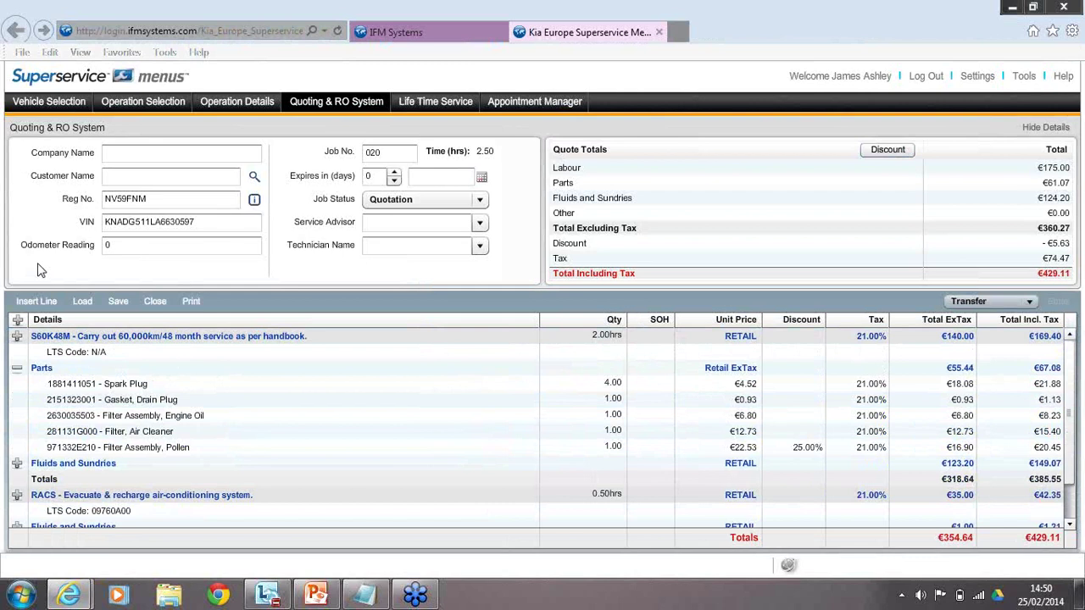
{"action": "left_click", "coordinate": [36, 301]}
{"action": "left_click", "coordinate": [212, 352]}
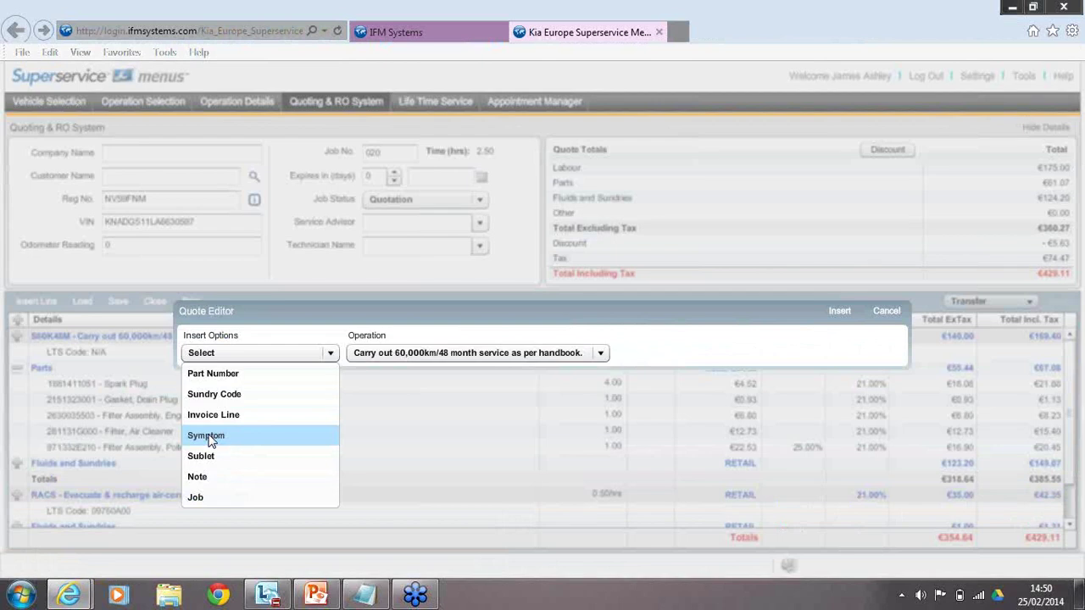
{"action": "left_click", "coordinate": [201, 456]}
{"action": "left_click", "coordinate": [253, 353]}
{"action": "type", "text": "smart rep"}
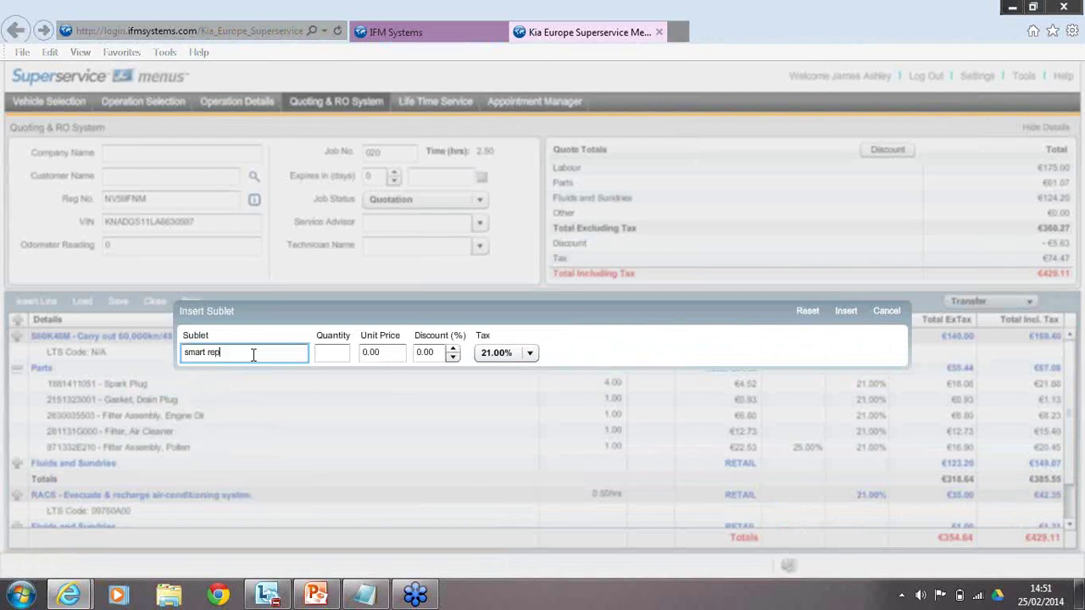
{"action": "type", "text": "air"}
{"action": "key", "text": "Tab"}
{"action": "type", "text": "1"}
{"action": "key", "text": "Tab"}
{"action": "type", "text": "150"}
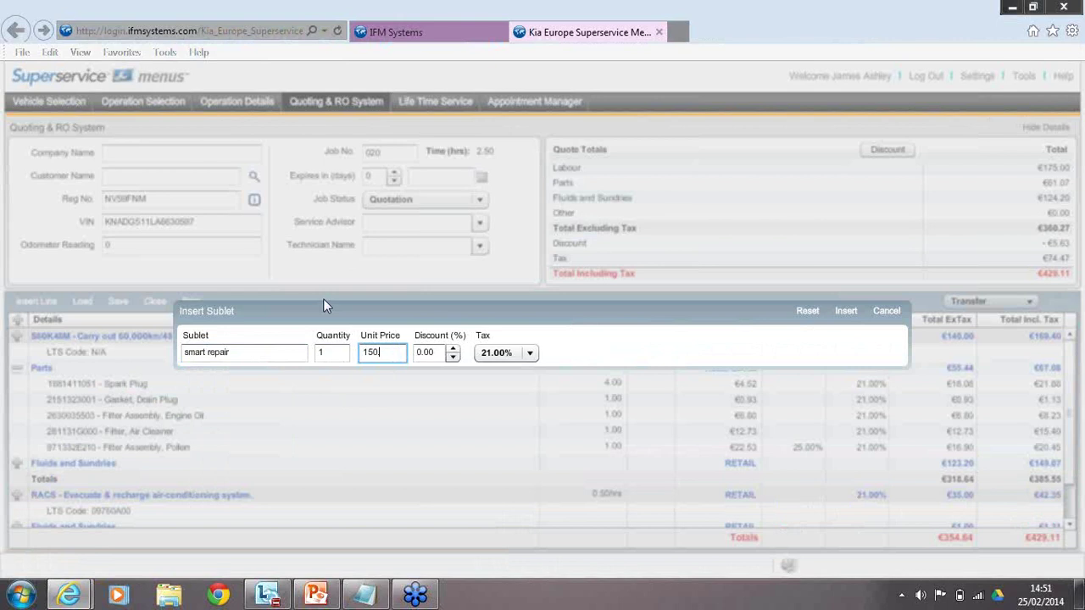
{"action": "type", "text": ".00"}
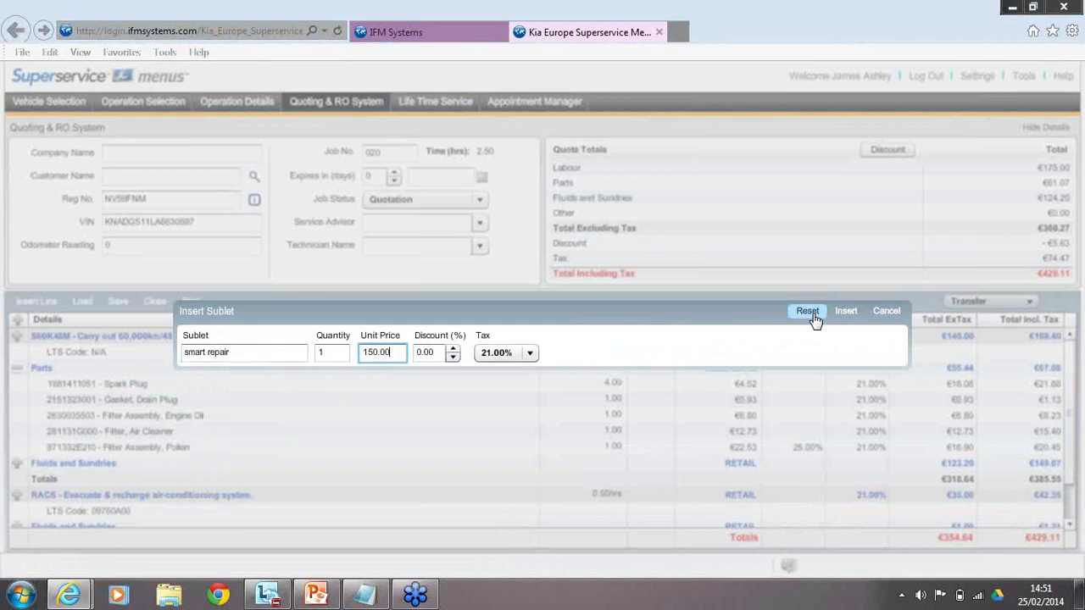
{"action": "left_click", "coordinate": [810, 312]}
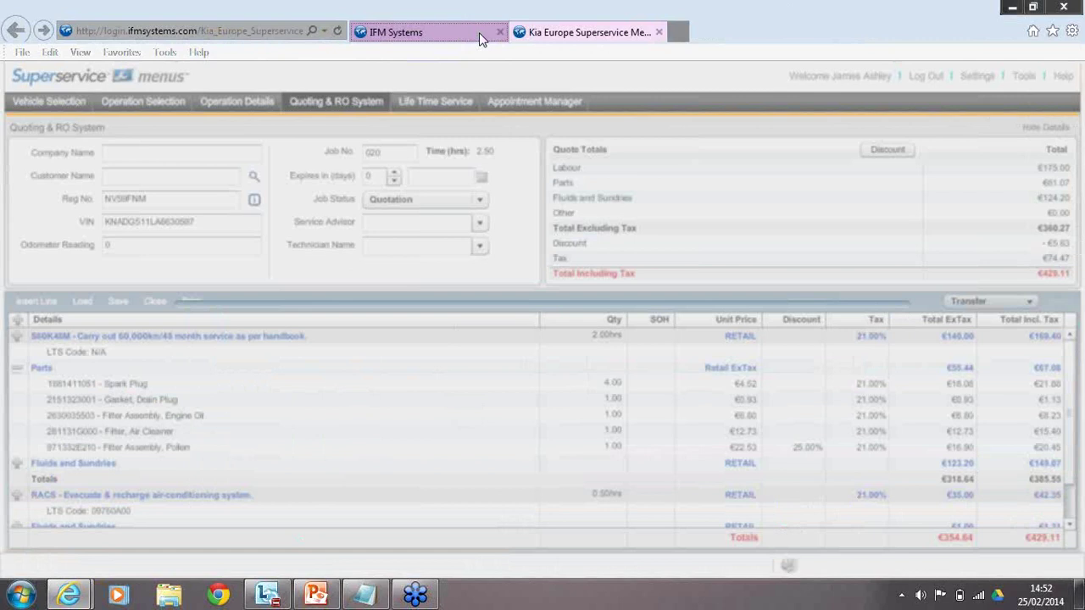
Switch to the IFM Systems page and then back to the service quote.
{"action": "left_click", "coordinate": [479, 32]}
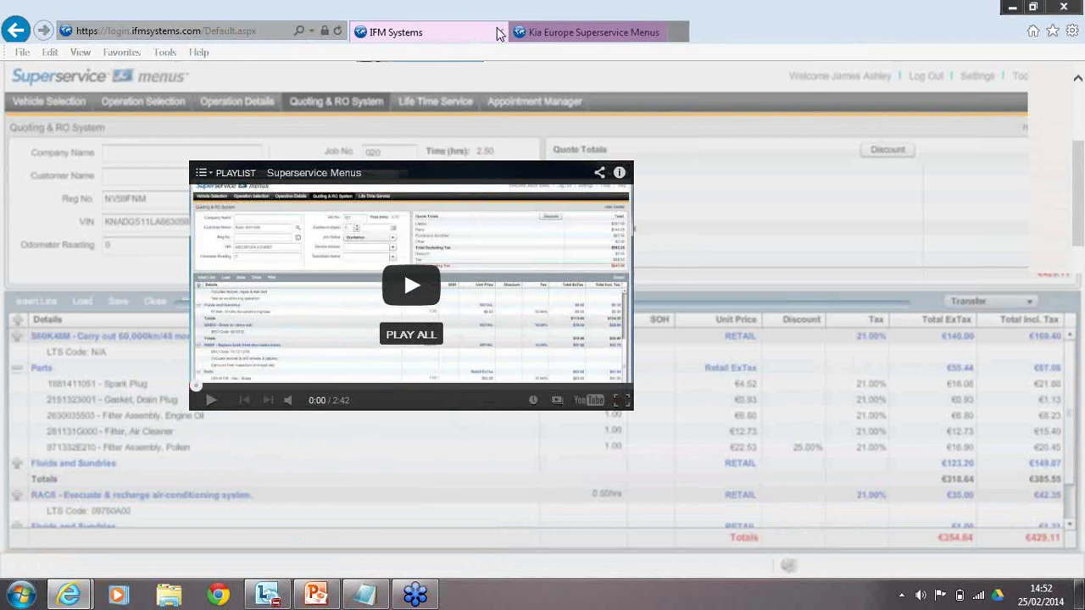
{"action": "left_click", "coordinate": [508, 33]}
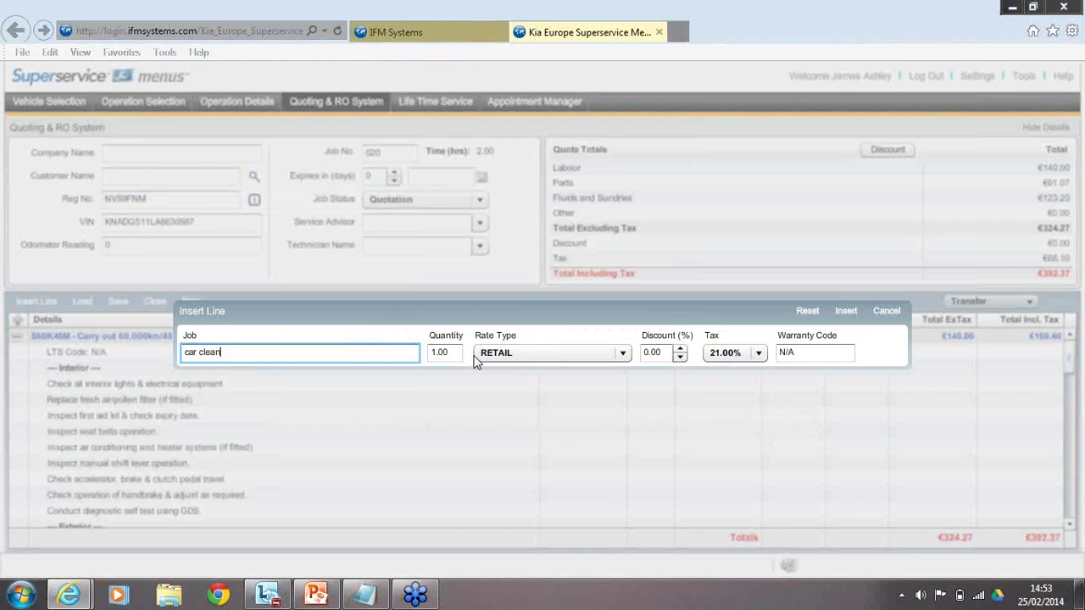
Insert the car clean job line, with odometer 61000 and a 20-day quote expiry entered.
{"action": "key", "text": "Return"}
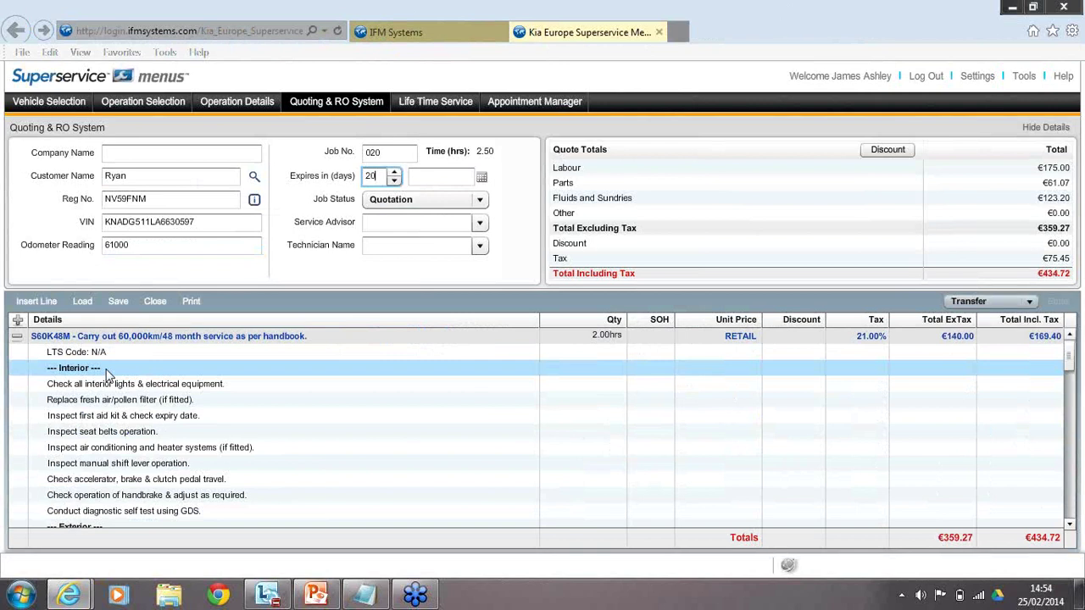
{"action": "left_click", "coordinate": [479, 199]}
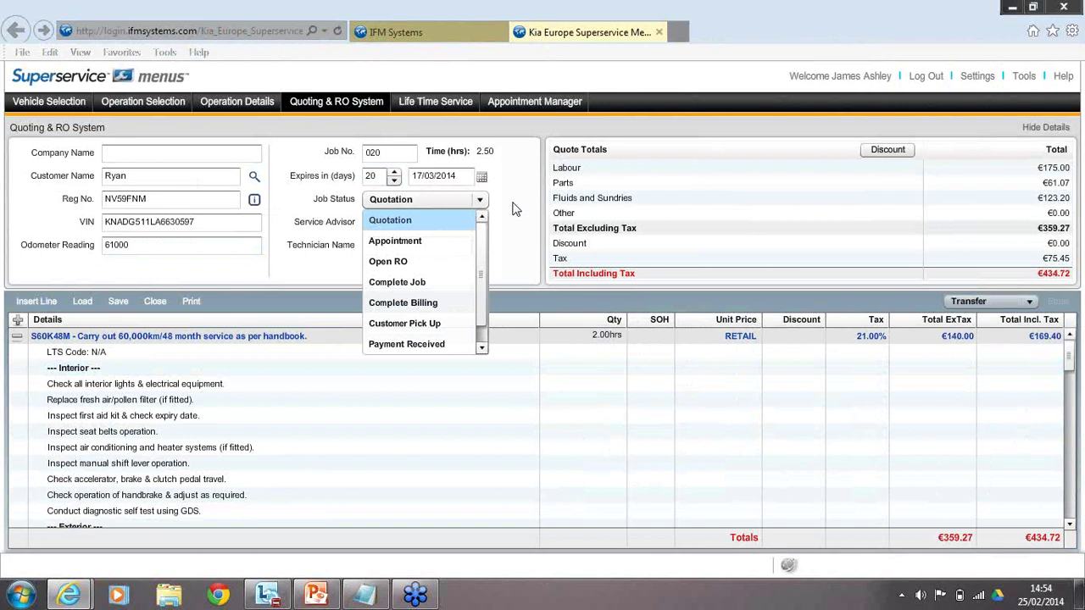
Leave the job status as Quotation and scroll through the service details grid and back.
{"action": "left_click", "coordinate": [517, 209]}
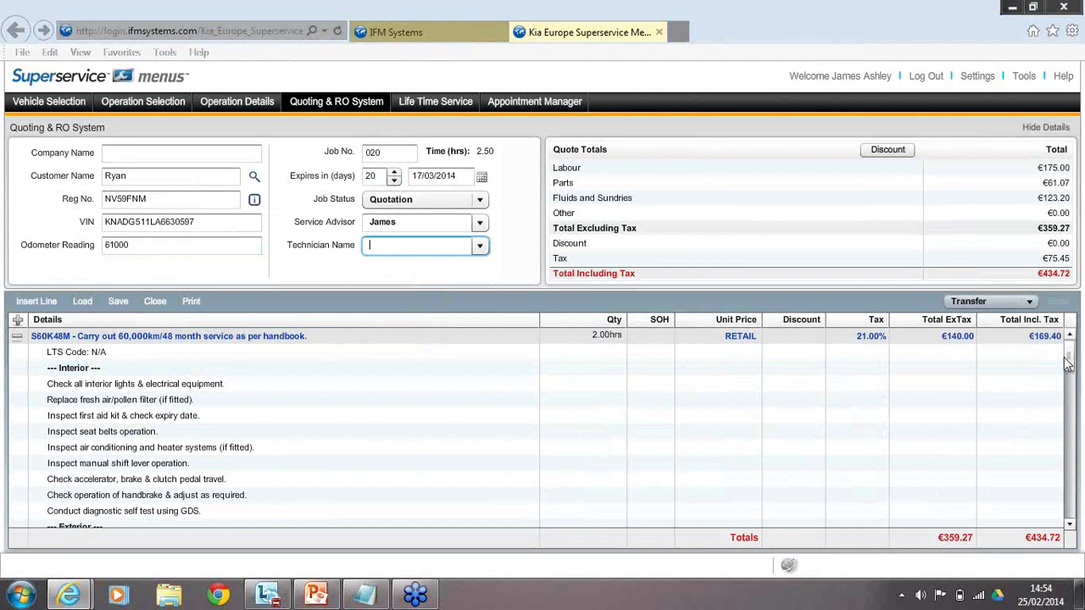
{"action": "left_click_drag", "start_coordinate": [1068, 363], "coordinate": [1068, 438]}
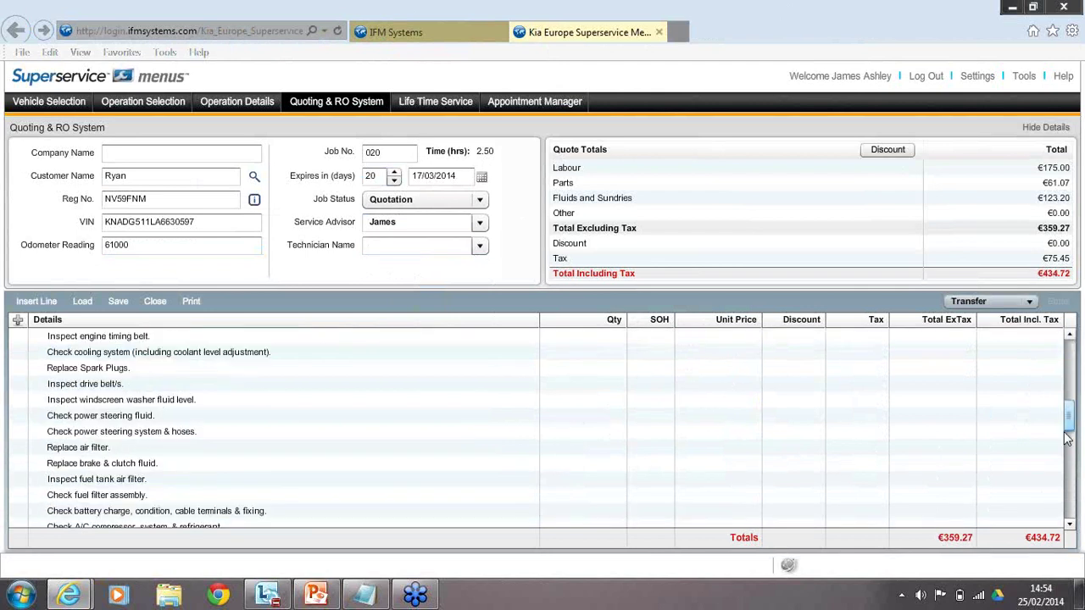
{"action": "left_click_drag", "start_coordinate": [1068, 438], "coordinate": [1068, 347]}
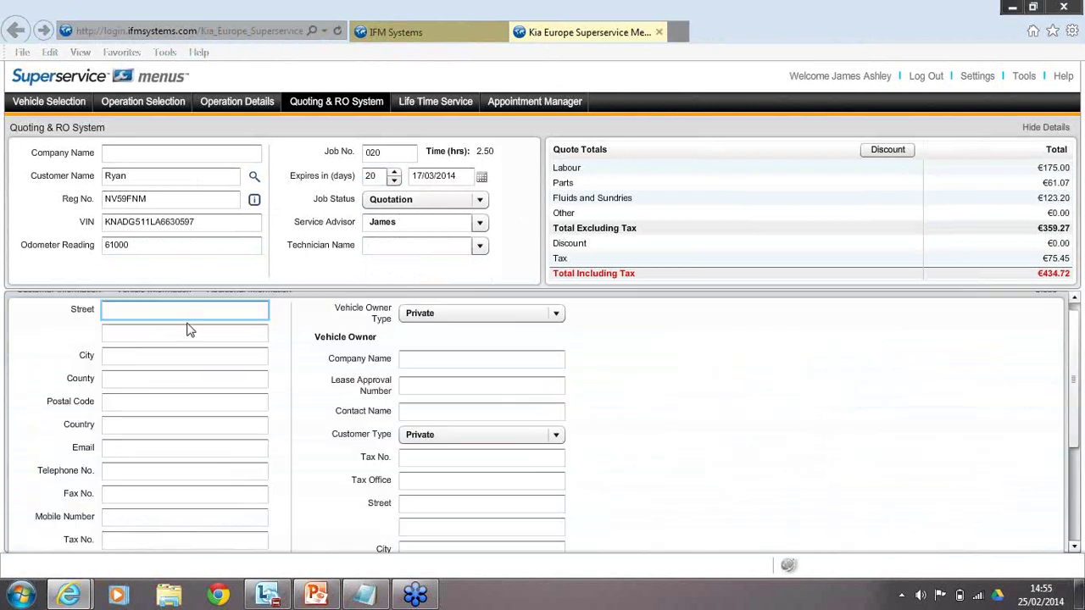
Enter the customer's e-mail address in Customer Information and close the panel.
{"action": "left_click", "coordinate": [185, 448]}
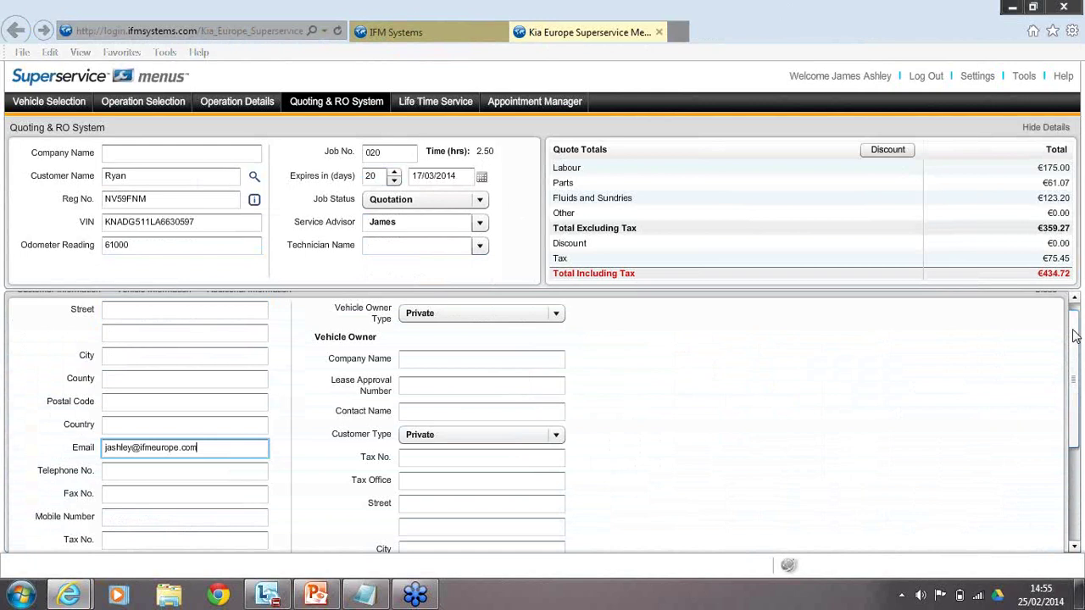
{"action": "left_click_drag", "start_coordinate": [1074, 336], "coordinate": [1079, 313]}
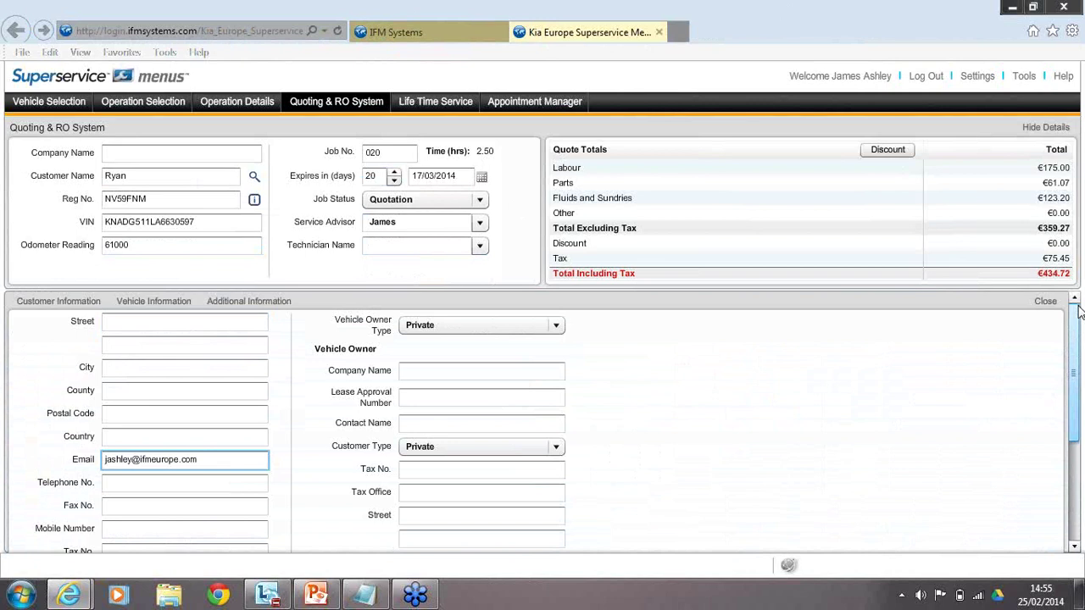
{"action": "left_click", "coordinate": [1045, 301]}
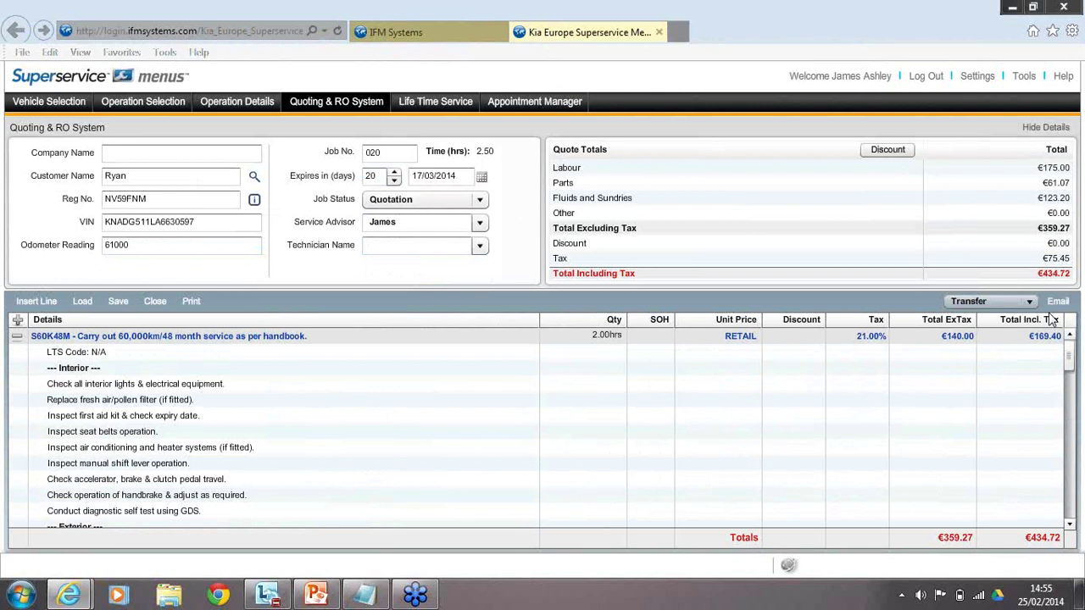
Send the quote from the Email Quote dialog to the customer's address.
{"action": "left_click", "coordinate": [1056, 301]}
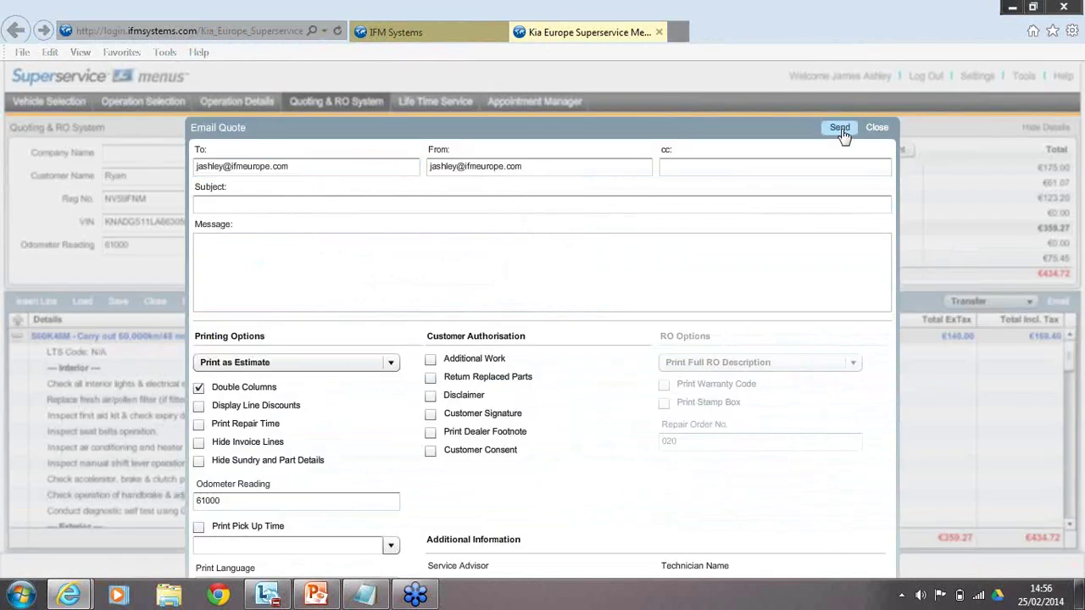
{"action": "left_click", "coordinate": [840, 128]}
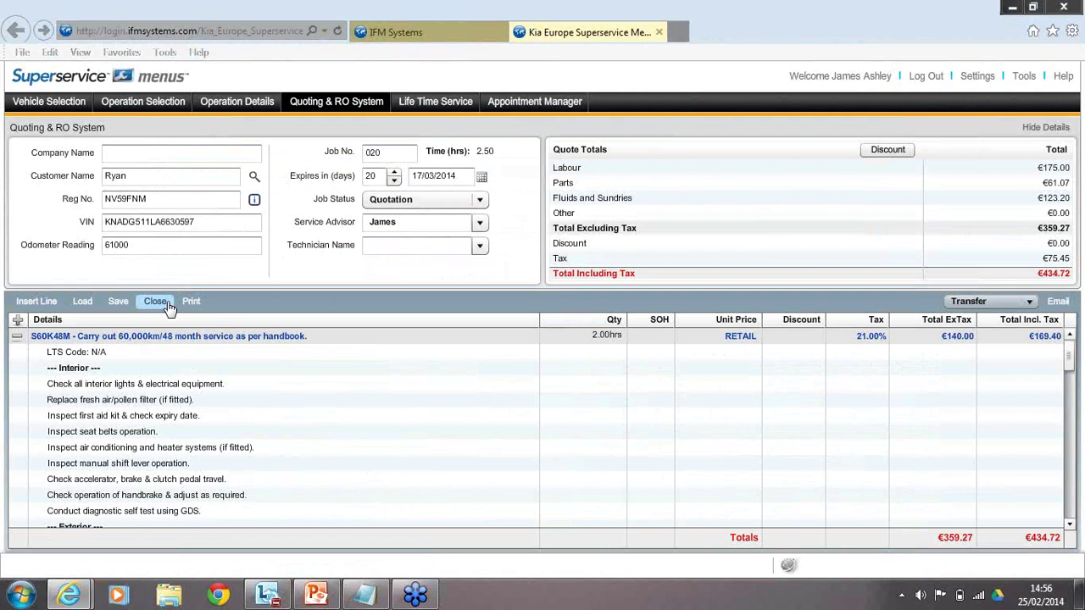
Close and reload the job 020 quote, scrolling down to confirm the Q001 car clean line.
{"action": "left_click", "coordinate": [156, 302]}
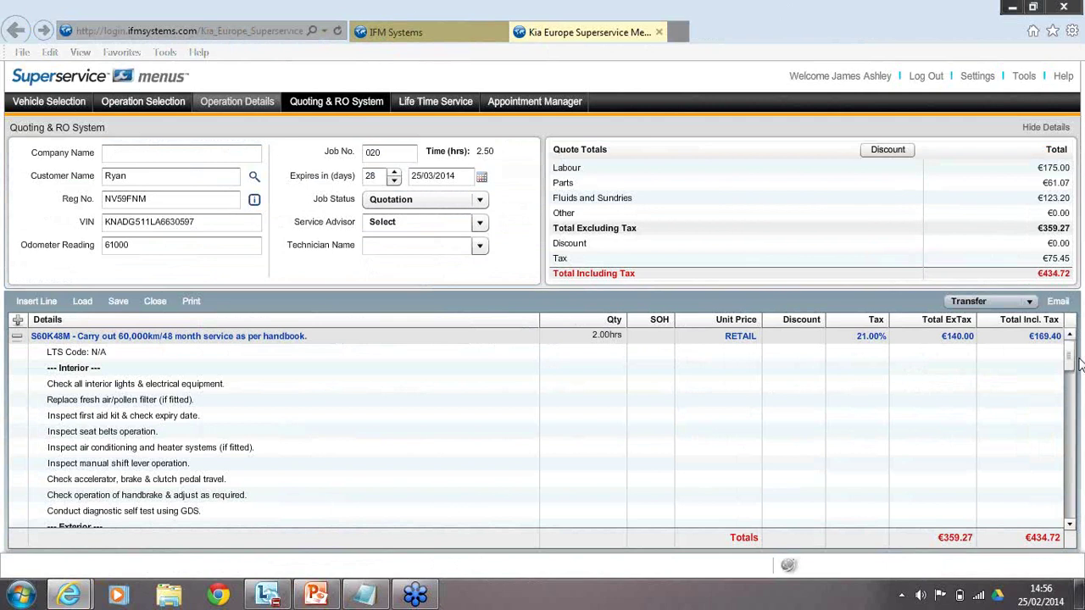
{"action": "left_click_drag", "start_coordinate": [1077, 361], "coordinate": [1066, 470]}
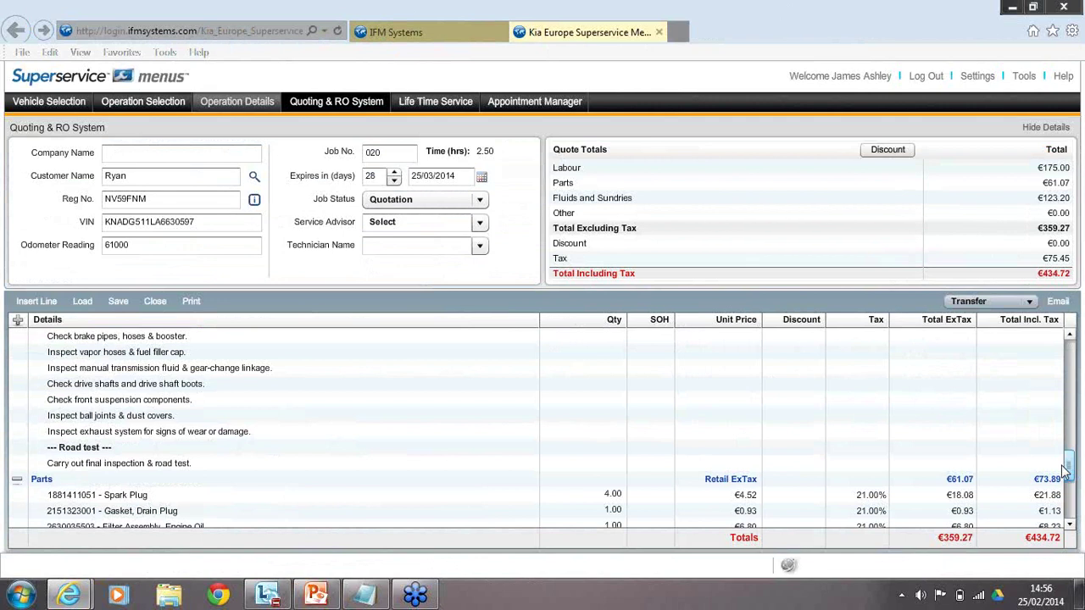
{"action": "left_click_drag", "start_coordinate": [1067, 470], "coordinate": [823, 607]}
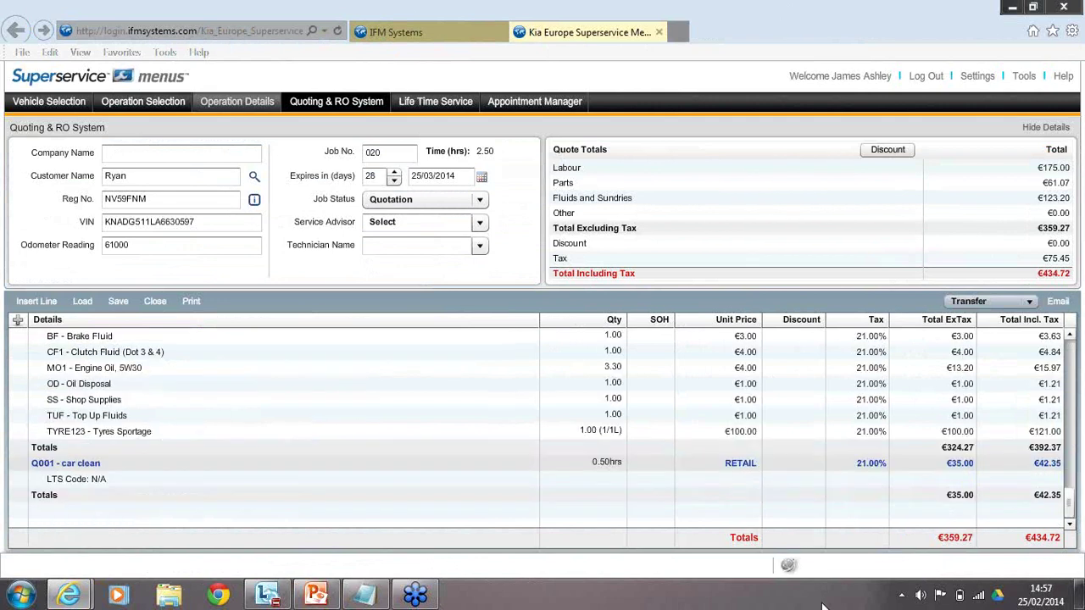
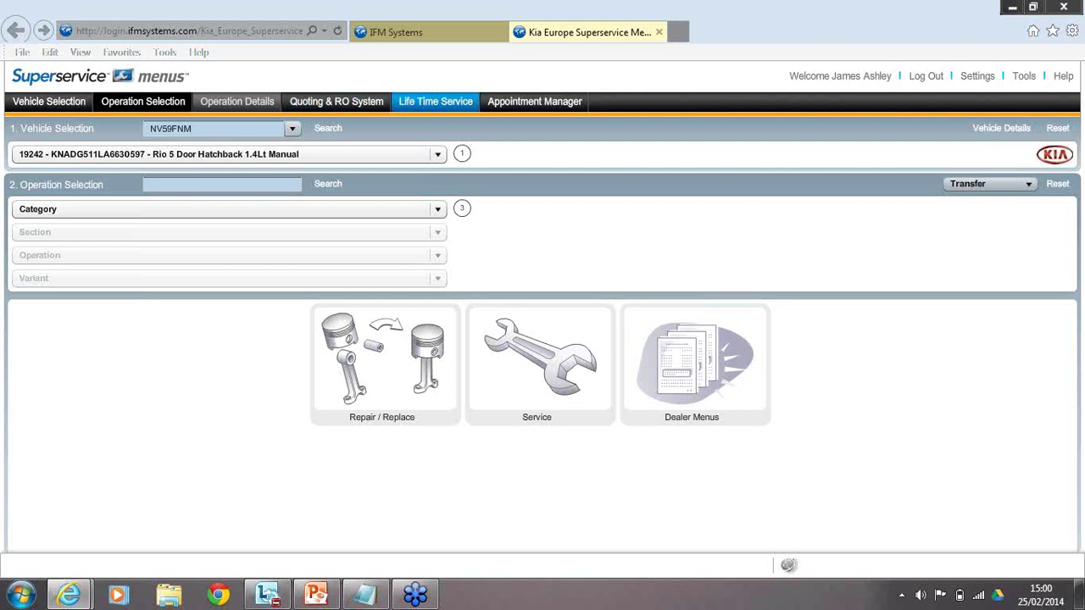
Show the Rio's Life Time Service Schedule grid with labour, parts and fluid costs per interval.
{"action": "left_click", "coordinate": [445, 101]}
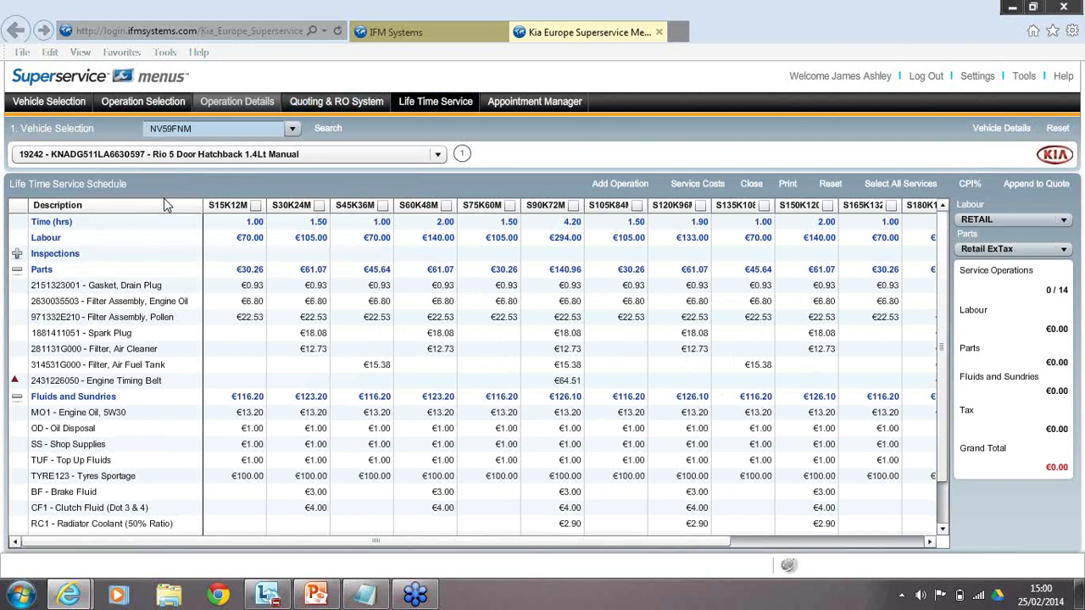
Add the 30K/24M, 45K/36M and 60K/48M services and view their €1,022.91 cost, €21.31 monthly.
{"action": "left_click", "coordinate": [319, 205]}
{"action": "left_click", "coordinate": [383, 205]}
{"action": "left_click", "coordinate": [446, 205]}
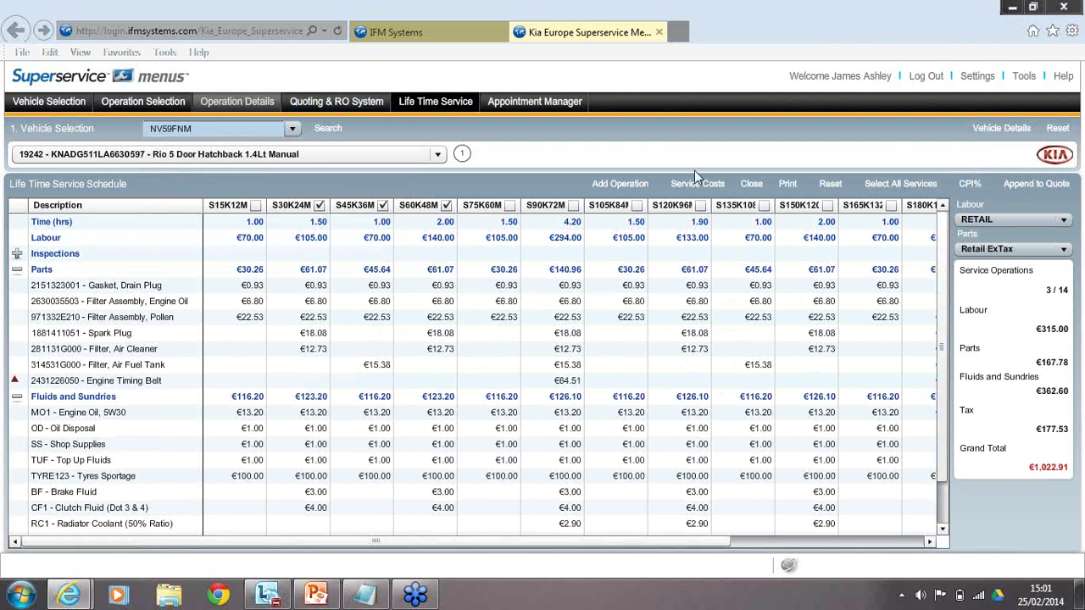
{"action": "left_click", "coordinate": [695, 182]}
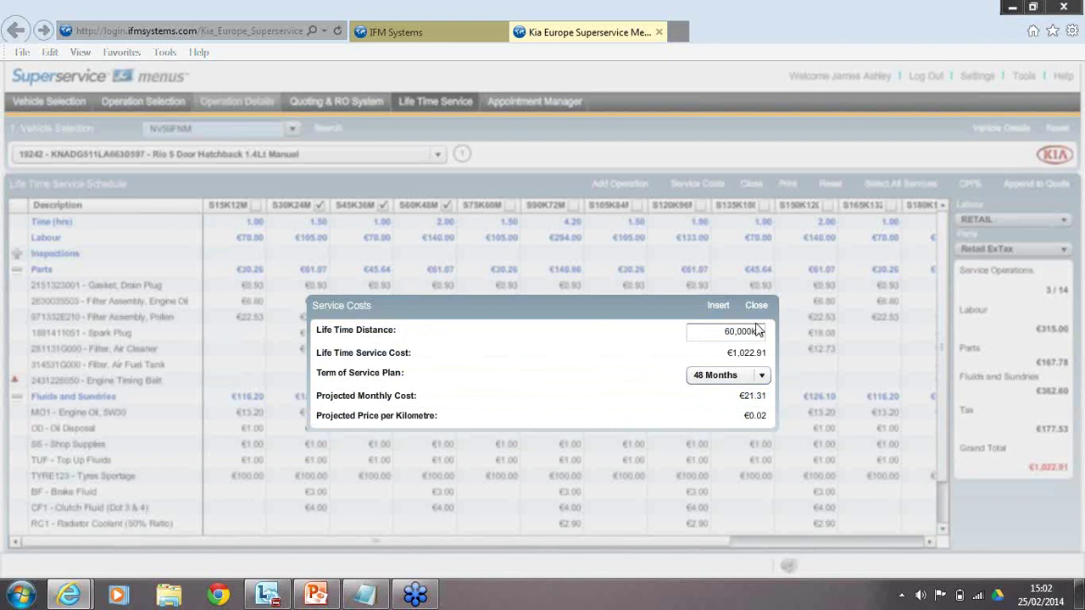
Insert the projected service costs into the plan summary.
{"action": "left_click", "coordinate": [718, 305]}
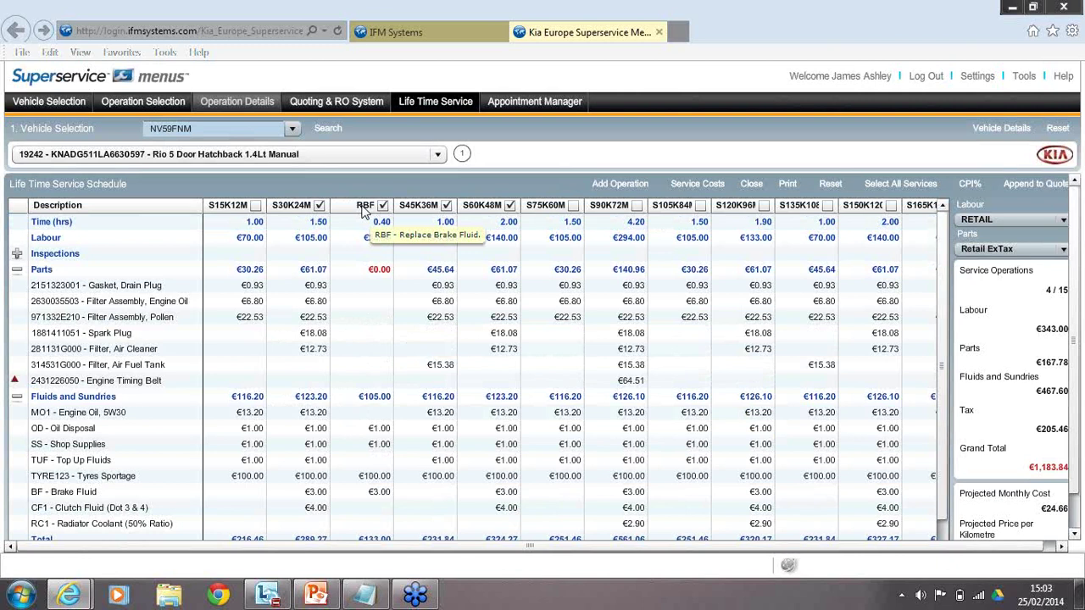
Recheck Service Costs: €1,183.84 over 60,000 km and 48 months, €24.66 monthly.
{"action": "left_click", "coordinate": [697, 183]}
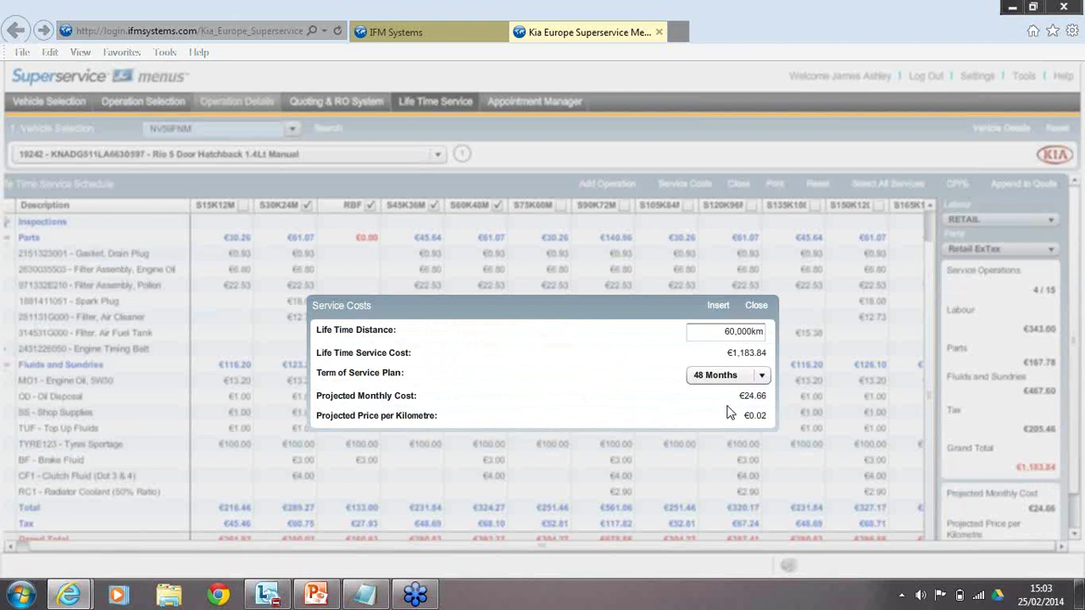
Close the Service Costs breakdown.
{"action": "left_click", "coordinate": [756, 305]}
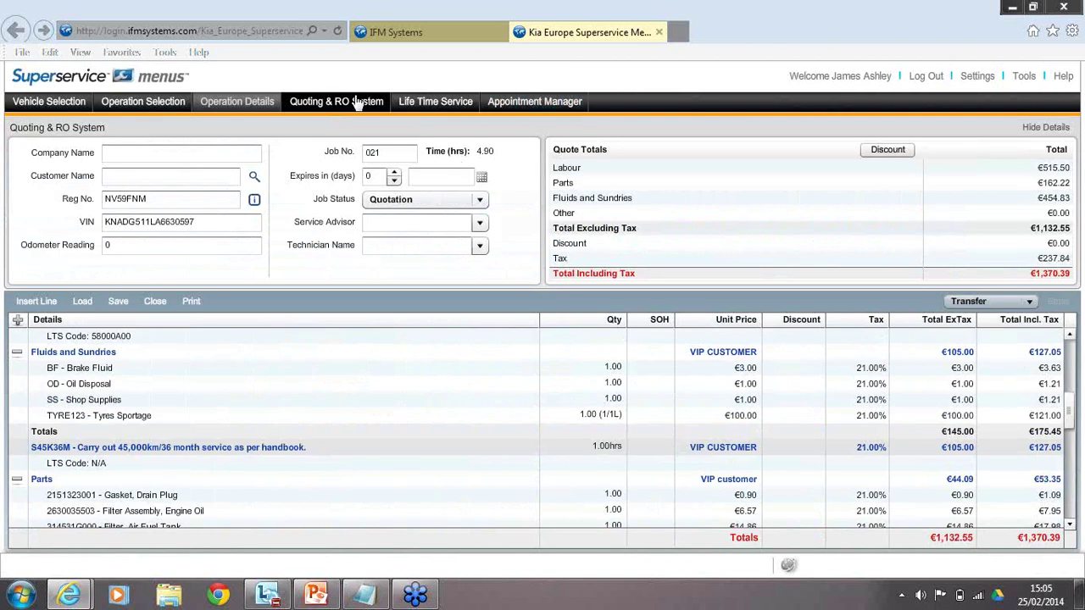
Go back to the Life Time Service schedule, now at VIP rates totalling €1,370.38.
{"action": "left_click", "coordinate": [400, 109]}
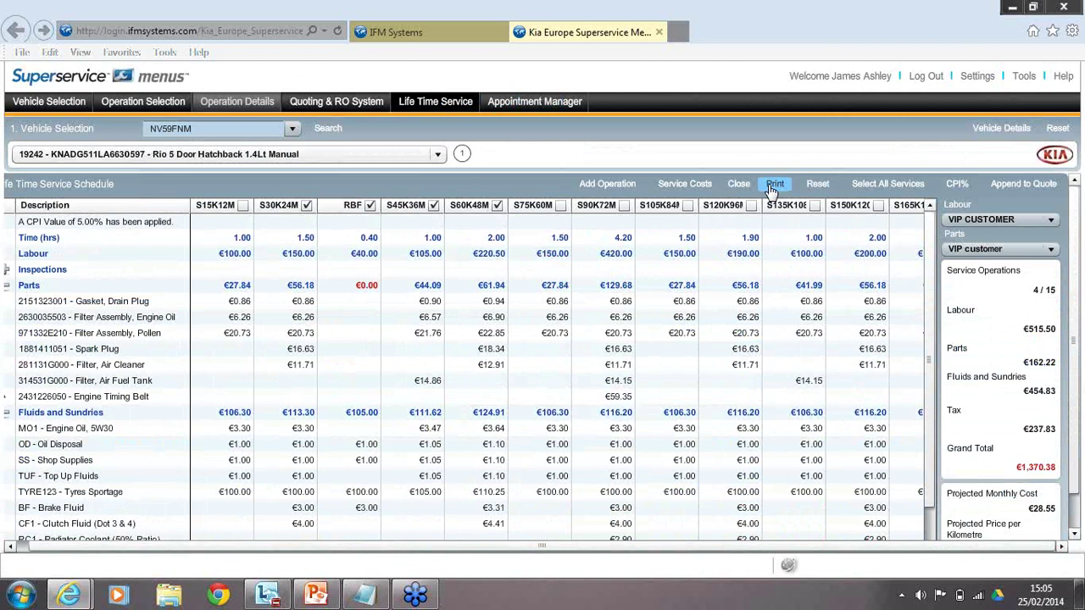
Preview the plan's print options, then bring up the Tools menu's Reports submenu.
{"action": "left_click", "coordinate": [774, 185]}
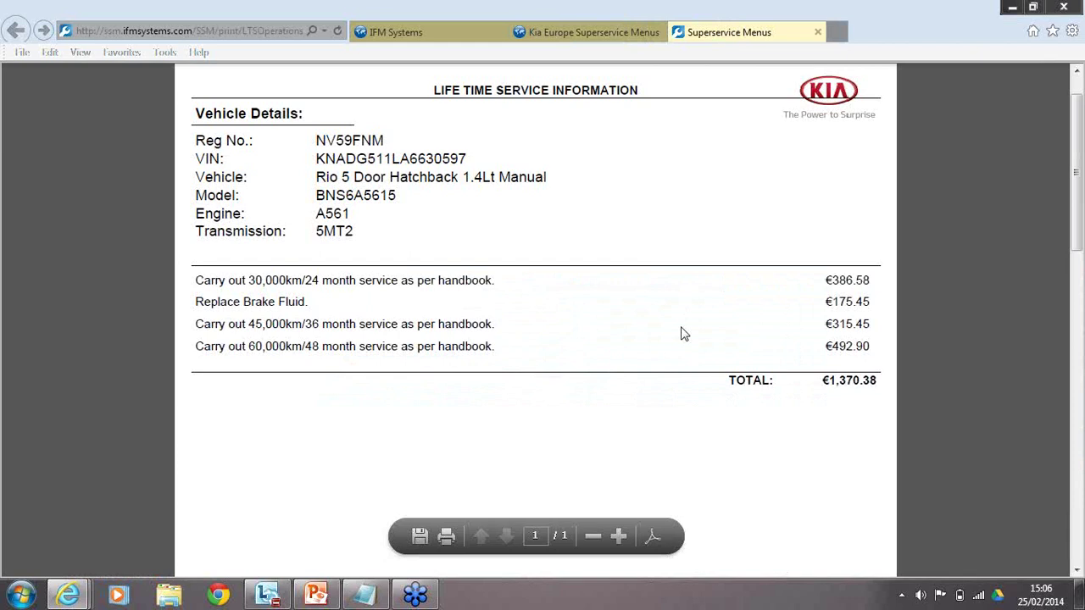
{"action": "key", "text": "ctrl+shift+Tab"}
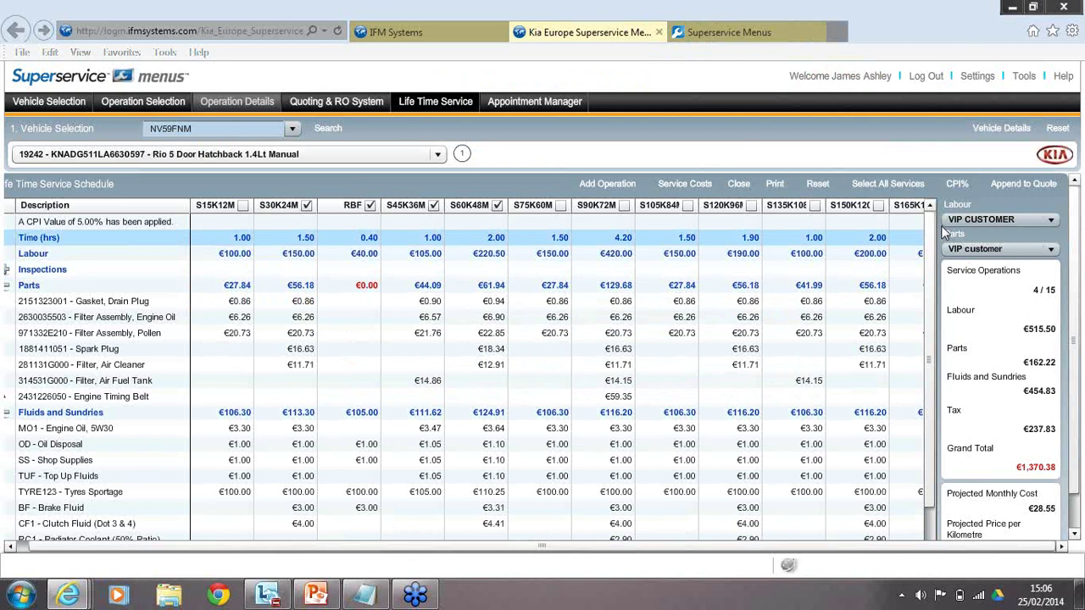
{"action": "left_click", "coordinate": [1023, 76]}
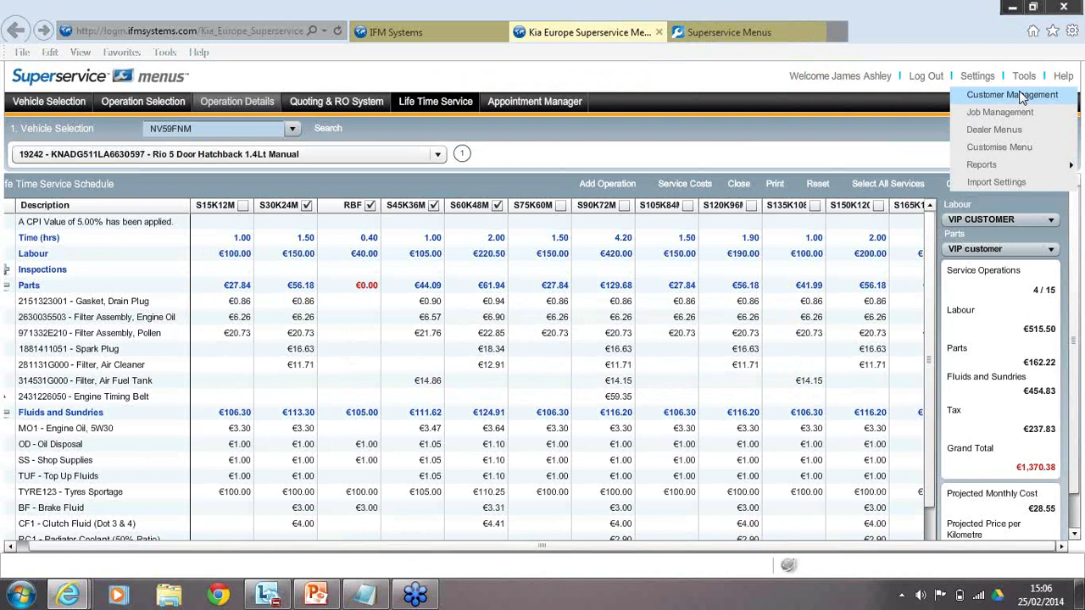
{"action": "left_click", "coordinate": [1024, 78]}
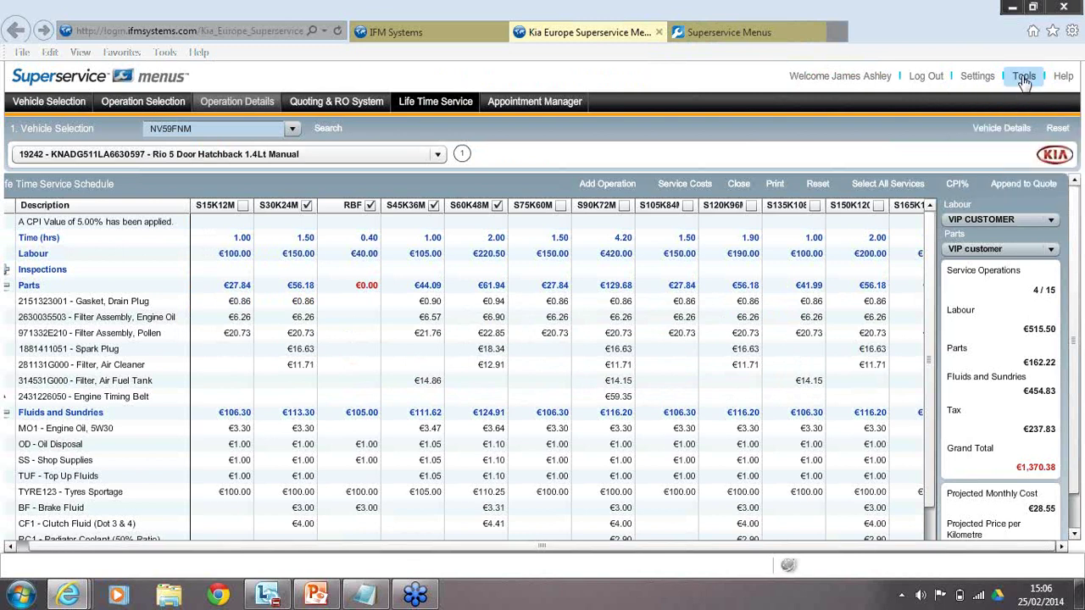
{"action": "left_click", "coordinate": [1025, 79]}
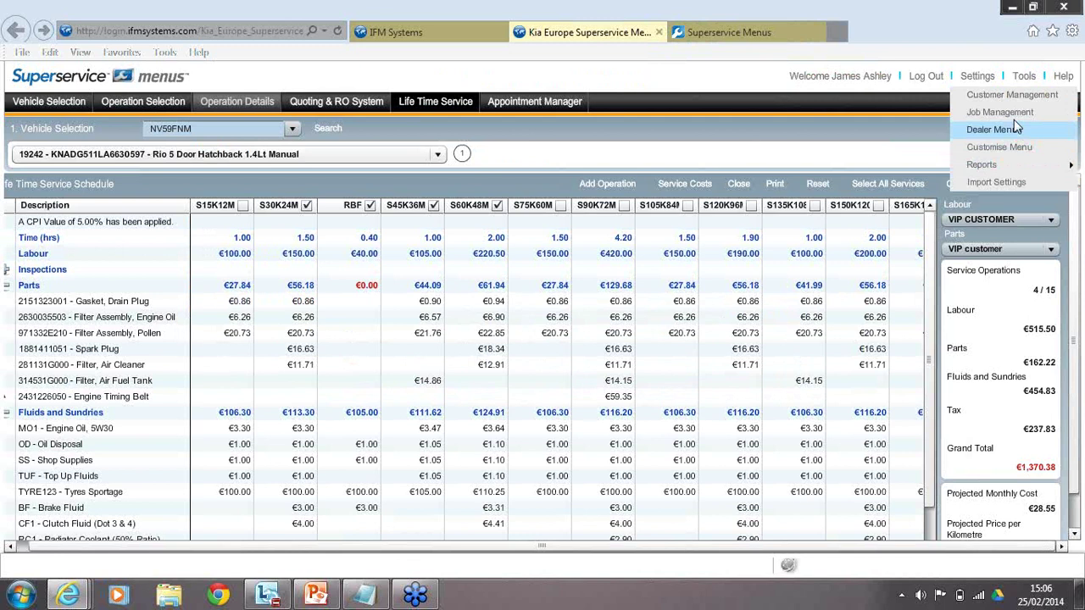
{"action": "left_click", "coordinate": [1033, 79]}
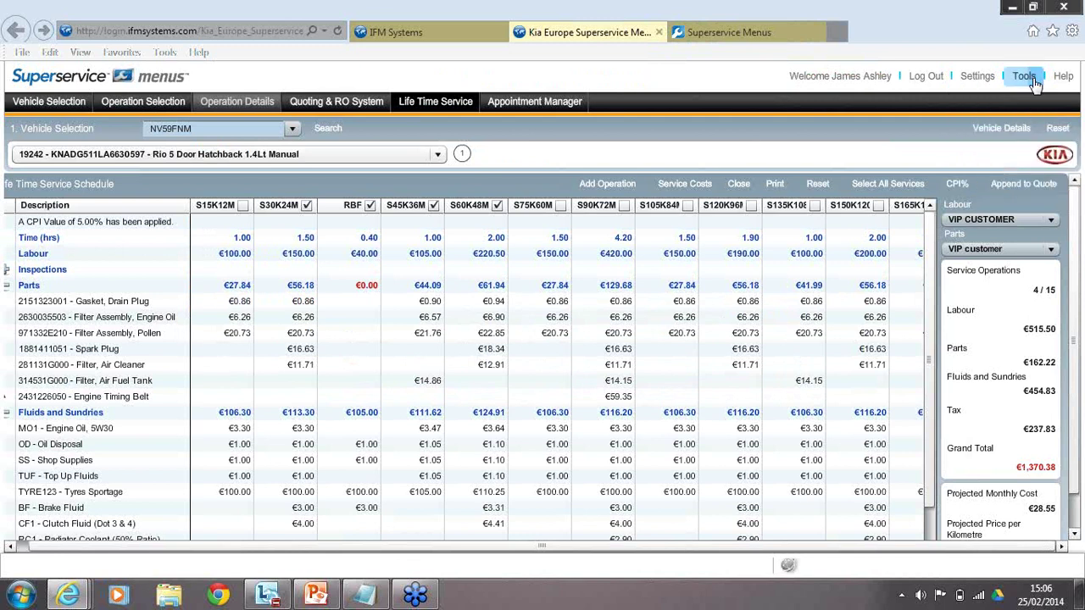
{"action": "left_click", "coordinate": [1035, 83]}
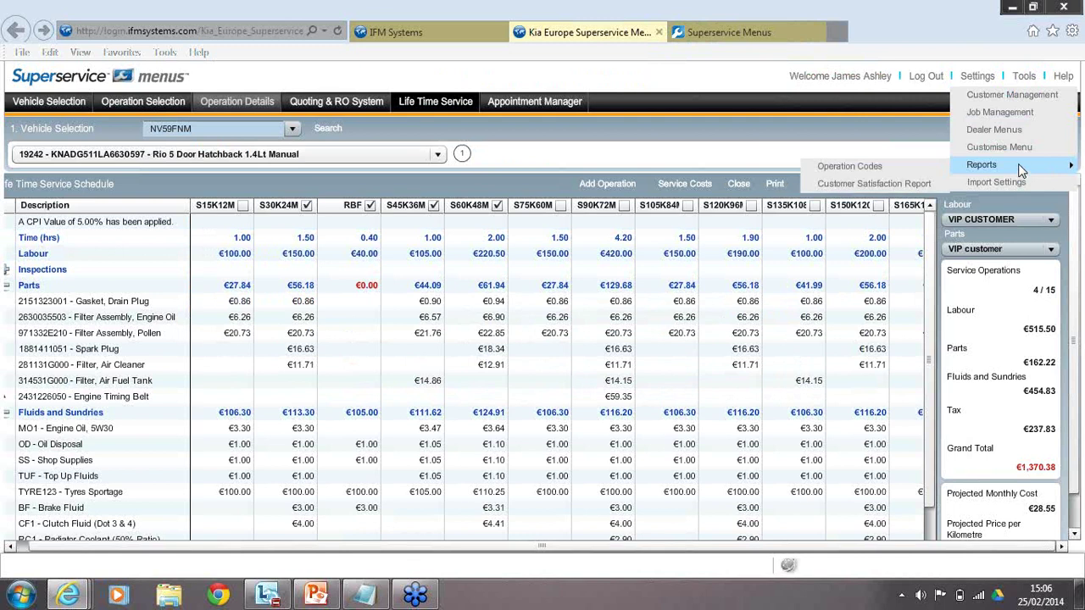
{"action": "mouse_move", "coordinate": [994, 170]}
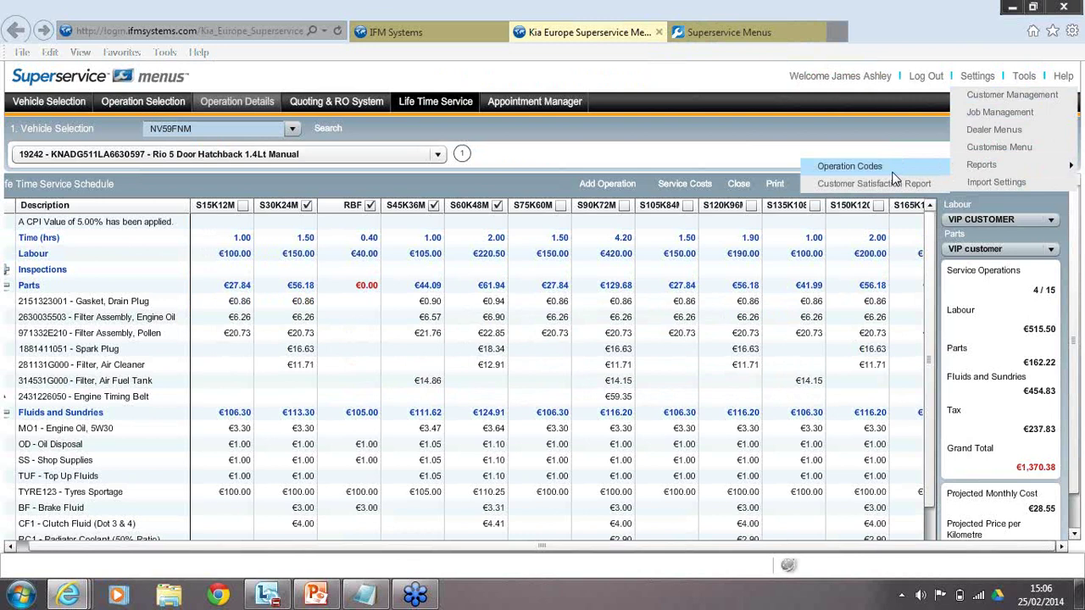
Open Operation Codes from Reports and list the 197 warranty codes.
{"action": "left_click", "coordinate": [893, 173]}
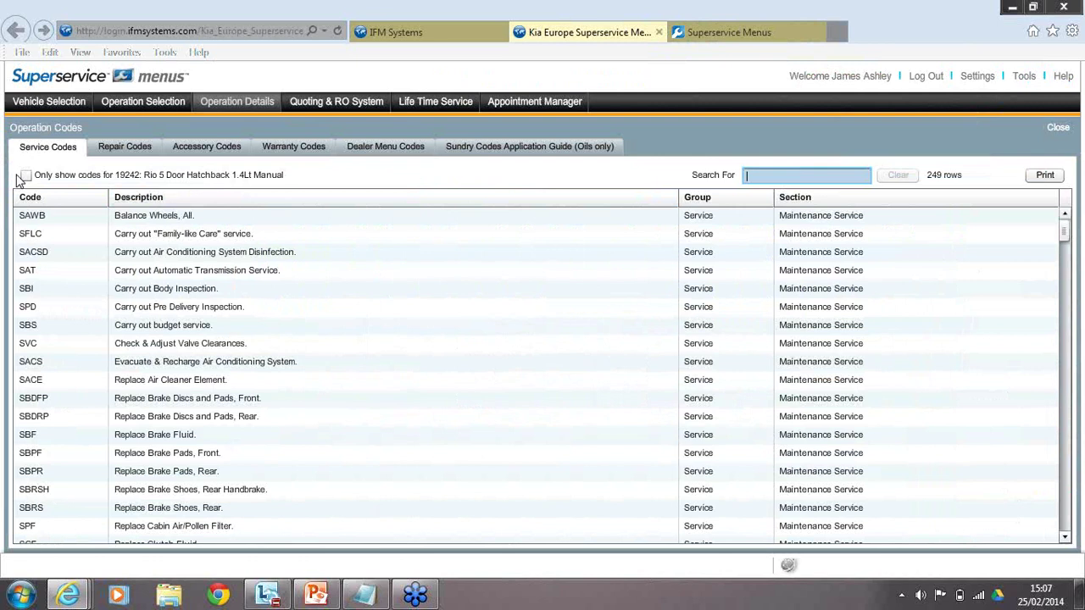
{"action": "left_click", "coordinate": [272, 149]}
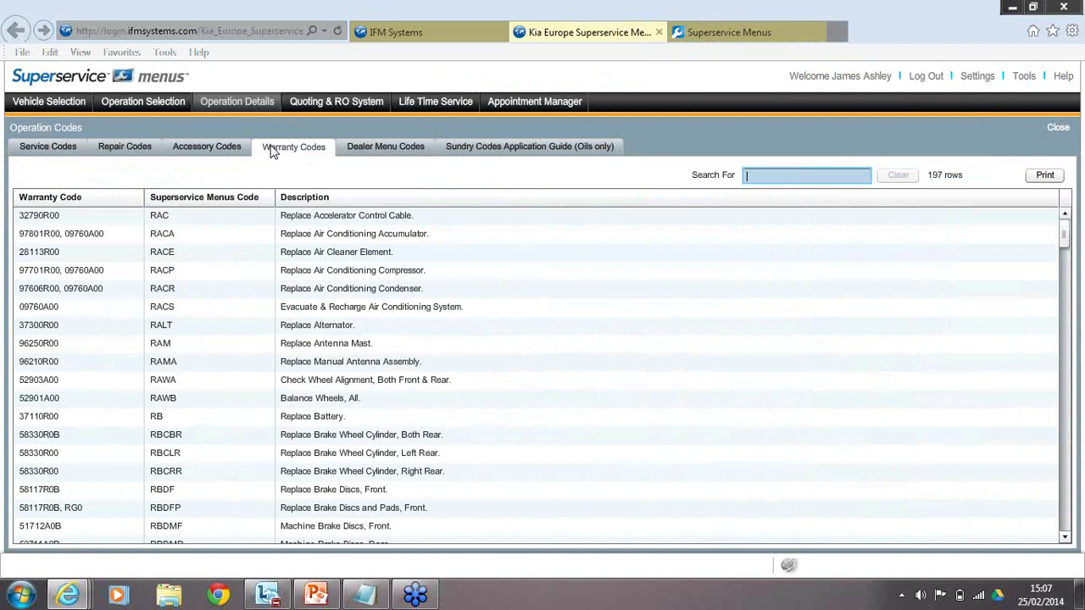
Switch the Operation Codes reference to the Sundry Codes guide.
{"action": "left_click", "coordinate": [530, 146]}
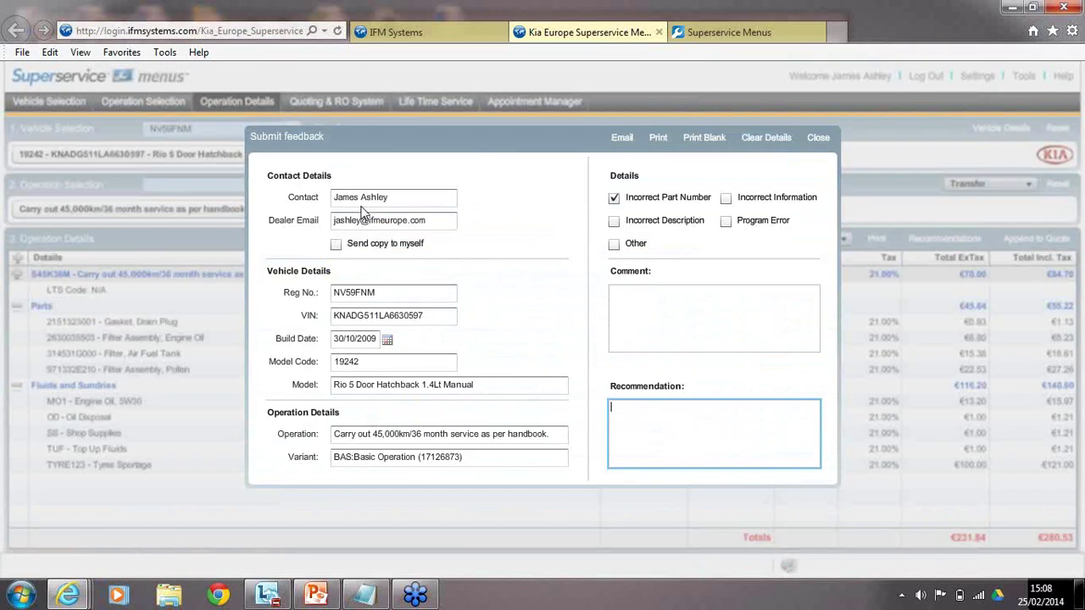
Work in the feedback's Comment and Recommendation boxes, then email the incorrect-part-number feedback.
{"action": "left_click", "coordinate": [589, 320]}
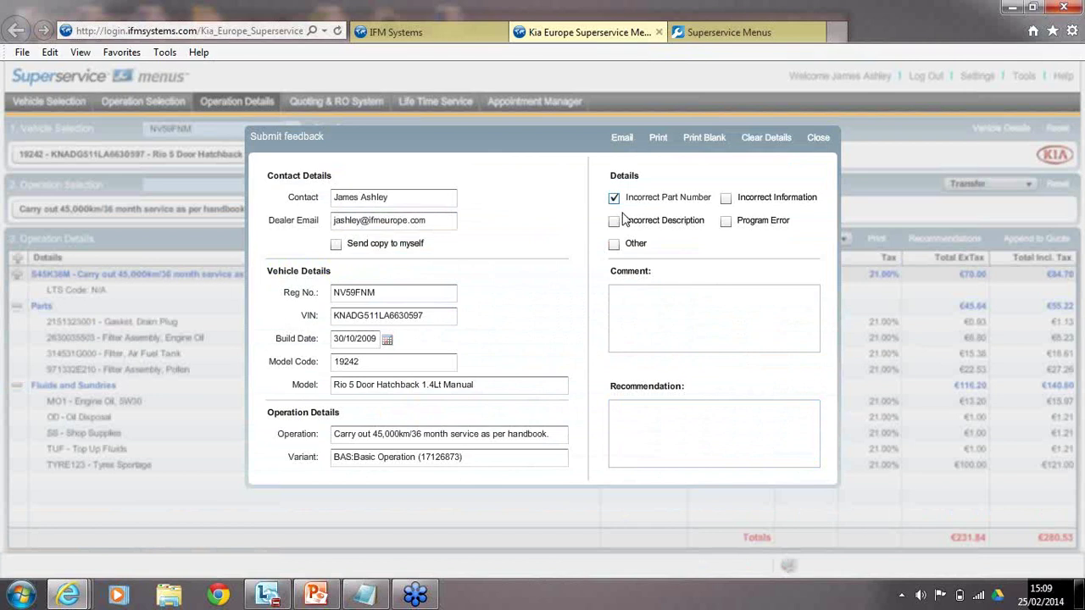
{"action": "left_click", "coordinate": [628, 141]}
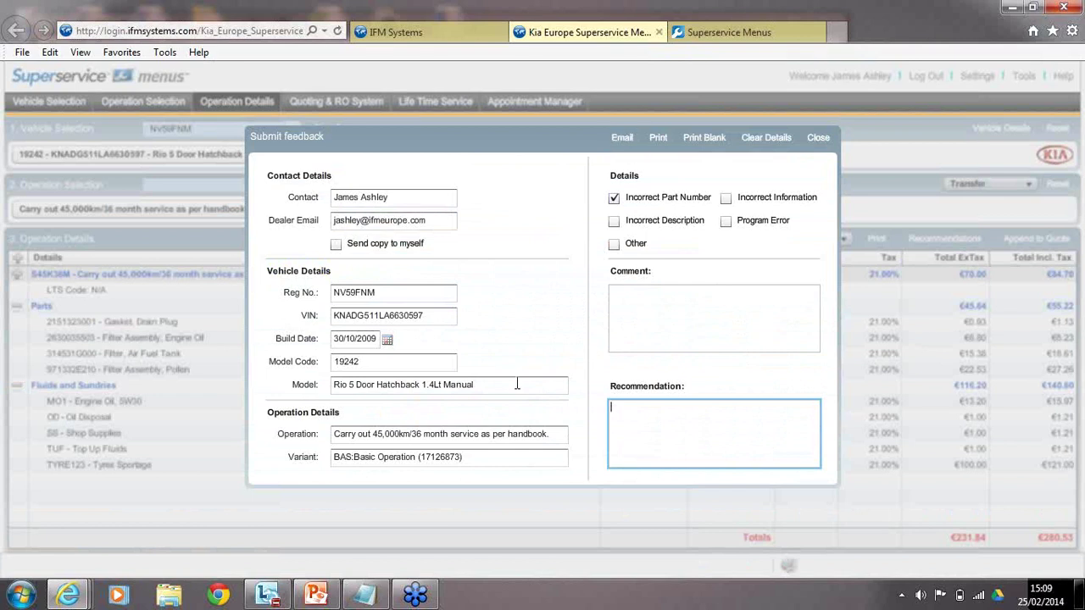
{"action": "key", "text": "shift+Tab"}
{"action": "key", "text": "Tab"}
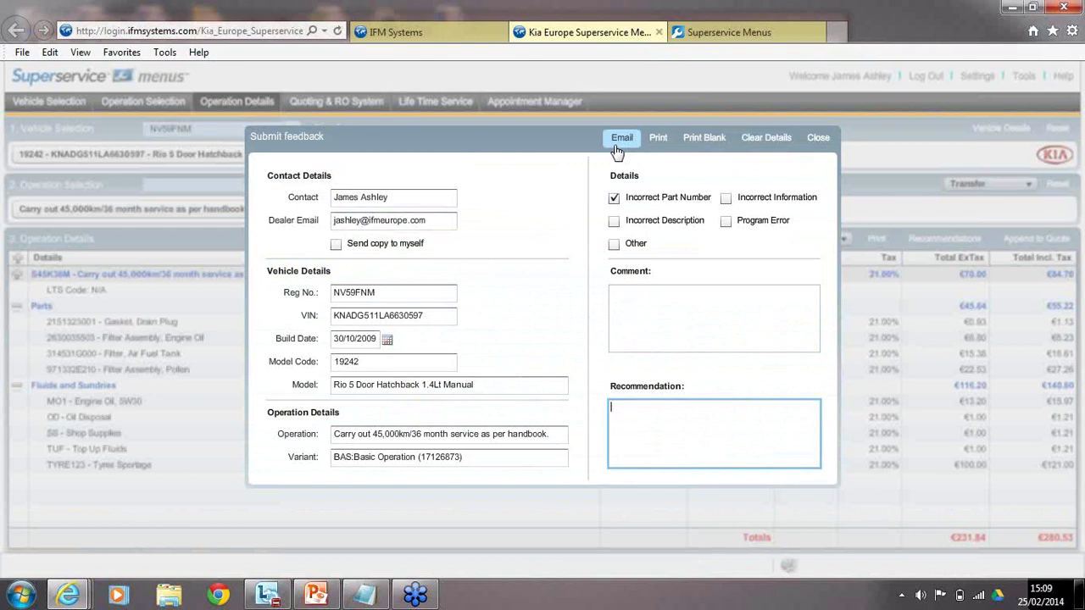
{"action": "left_click", "coordinate": [619, 143]}
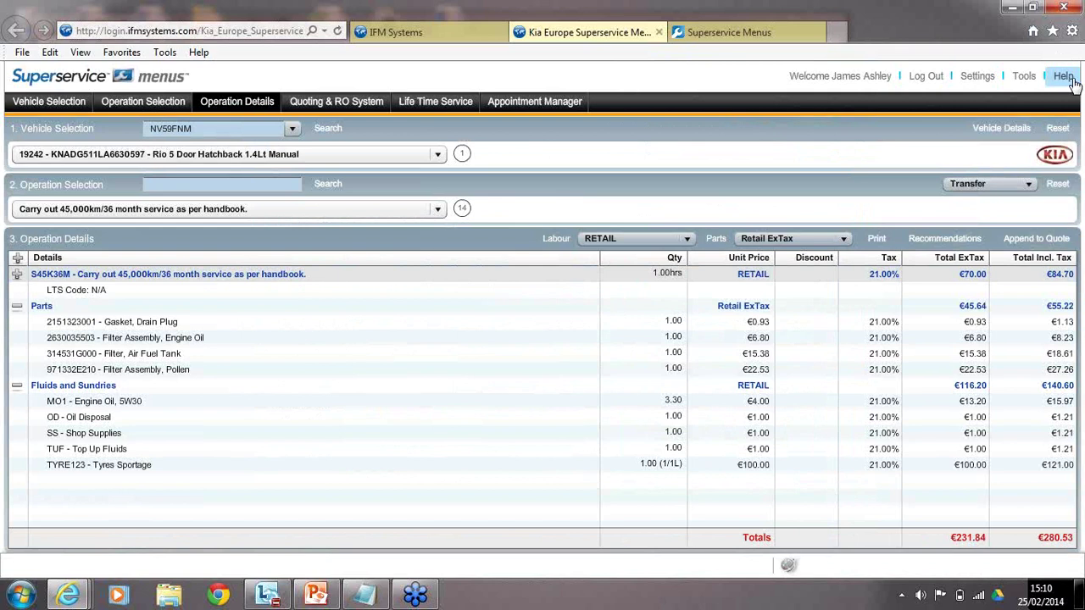
Show and dismiss the Help resources list, then advance from Support Resources to the closing survey slide.
{"action": "left_click", "coordinate": [1070, 78]}
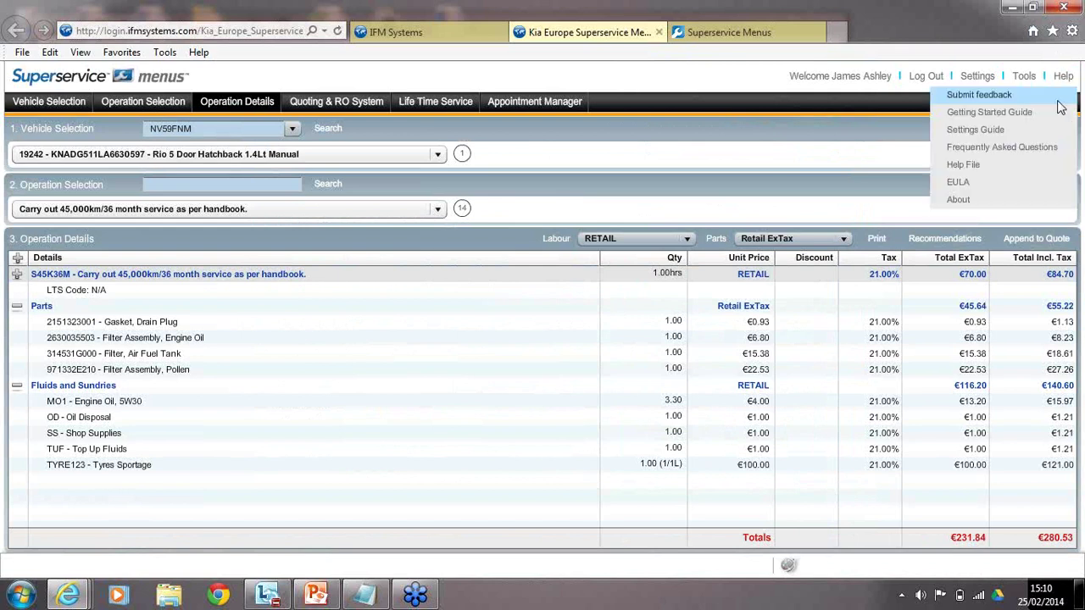
{"action": "left_click", "coordinate": [1000, 115]}
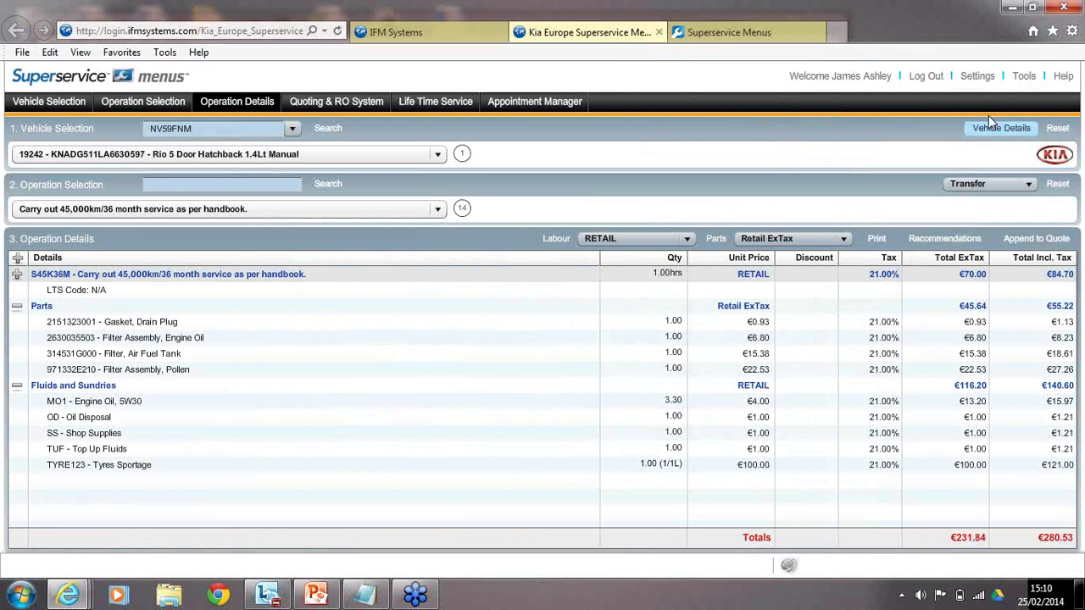
{"action": "mouse_move", "coordinate": [1011, 129]}
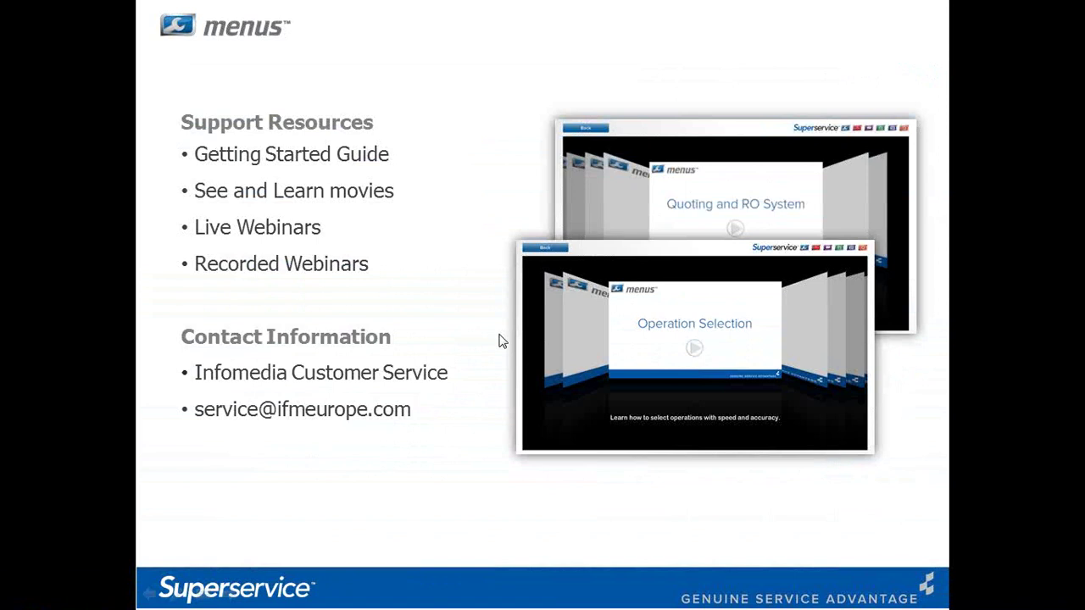
{"action": "key", "text": "Right"}
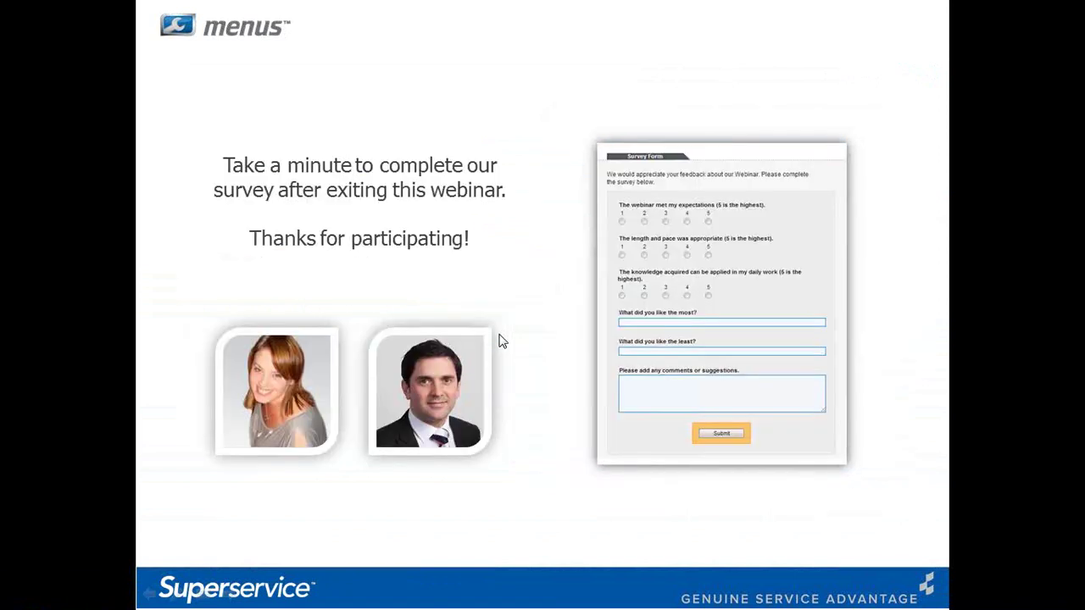